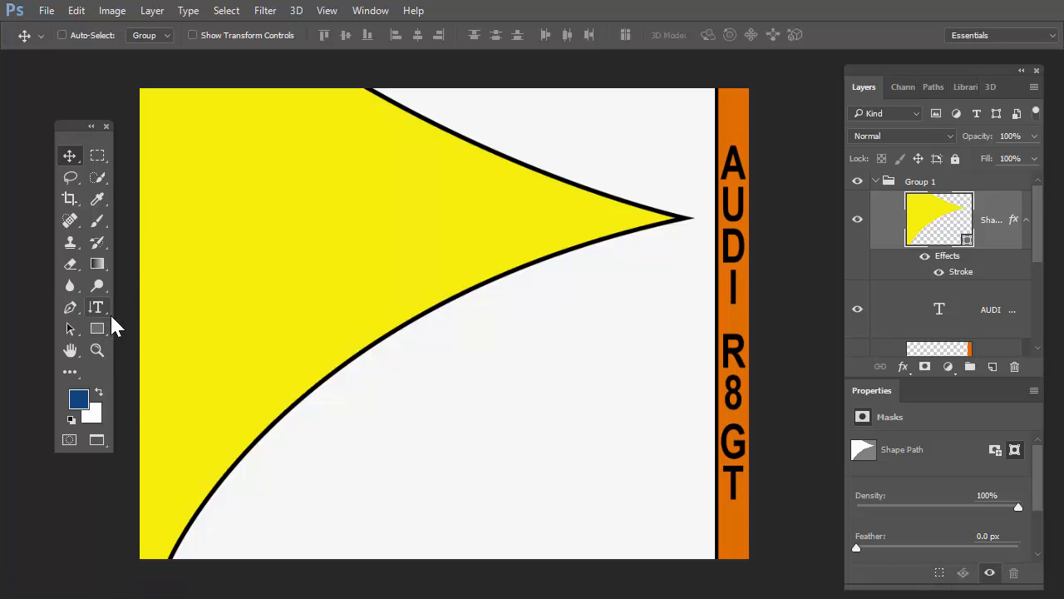
{"action": "left_click", "coordinate": [98, 331]}
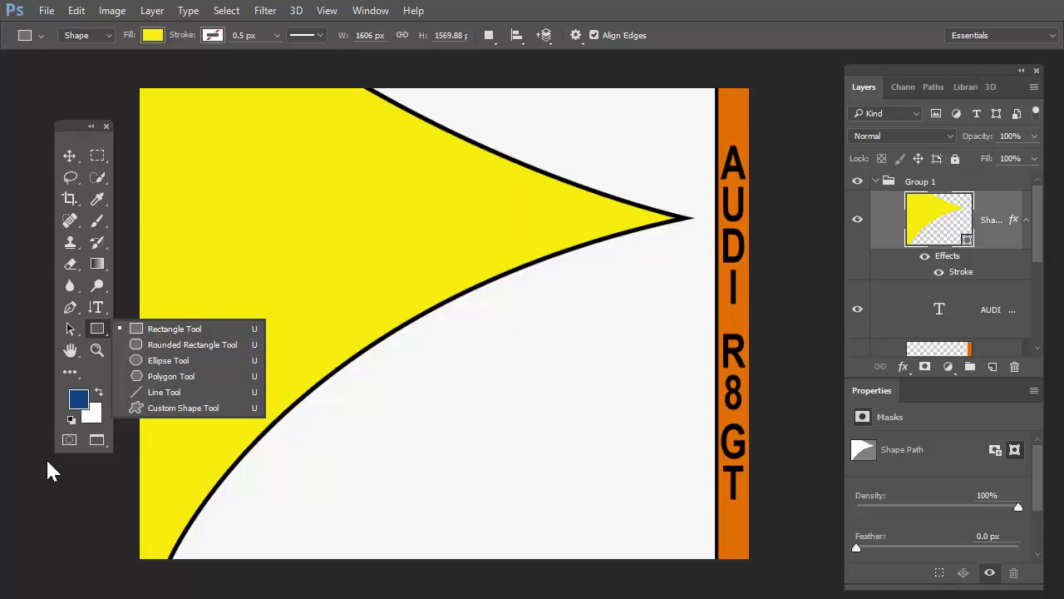
{"action": "left_click", "coordinate": [40, 326]}
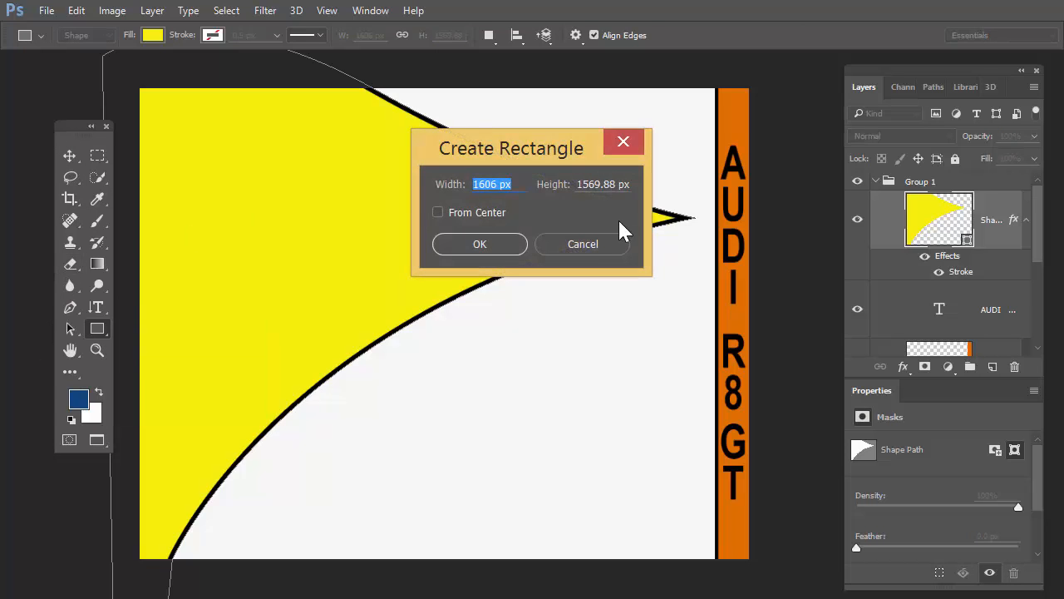
{"action": "left_click", "coordinate": [588, 247]}
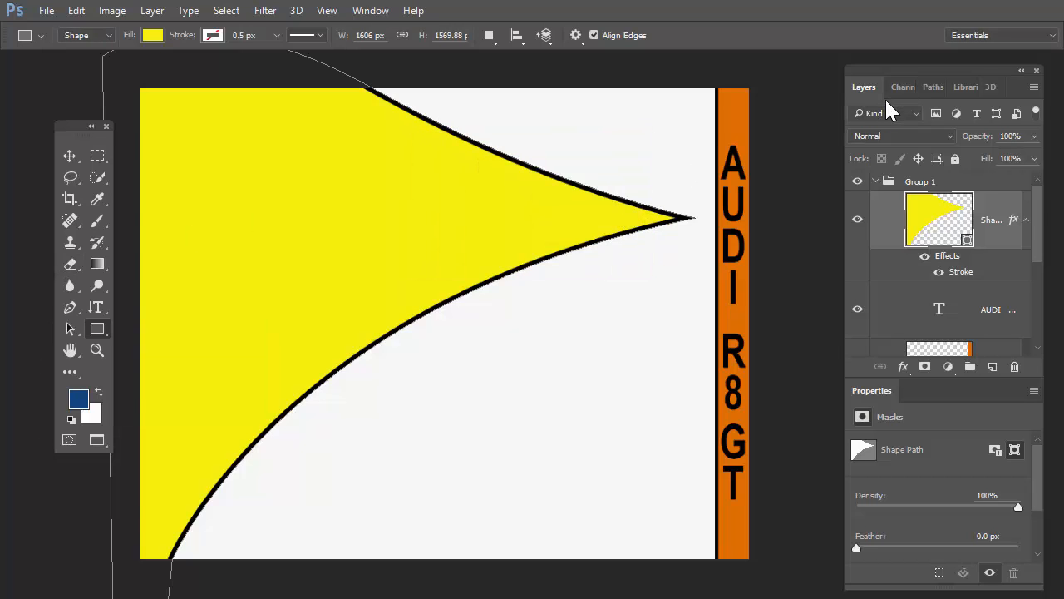
Step: Rename the layer group Group 1 as "layout"
{"action": "scroll", "coordinate": [1036, 250], "scroll_direction": "down", "scroll_amount": 3}
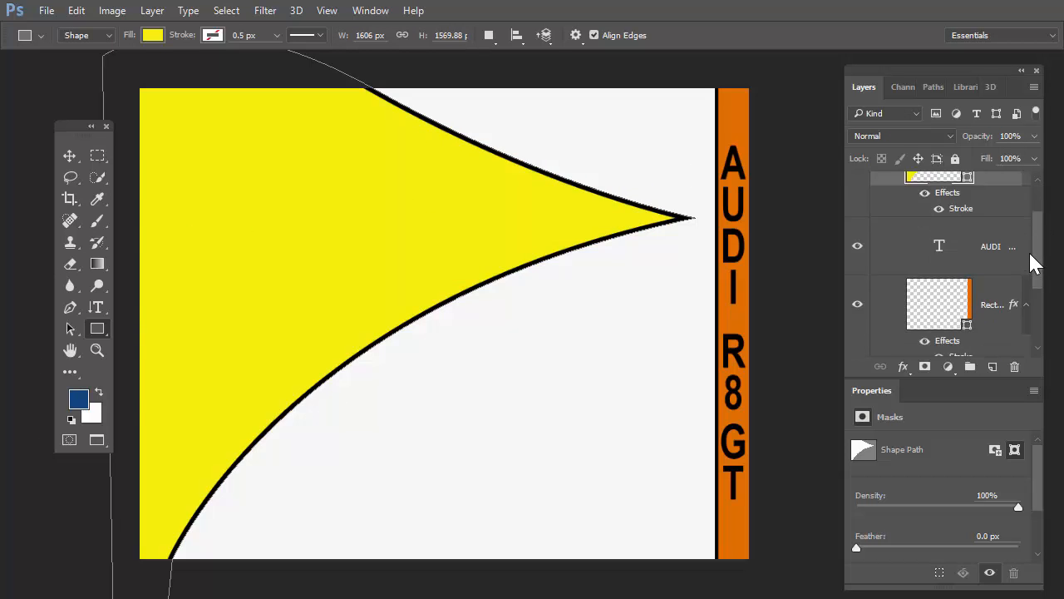
{"action": "left_click_drag", "start_coordinate": [1036, 247], "coordinate": [1039, 219]}
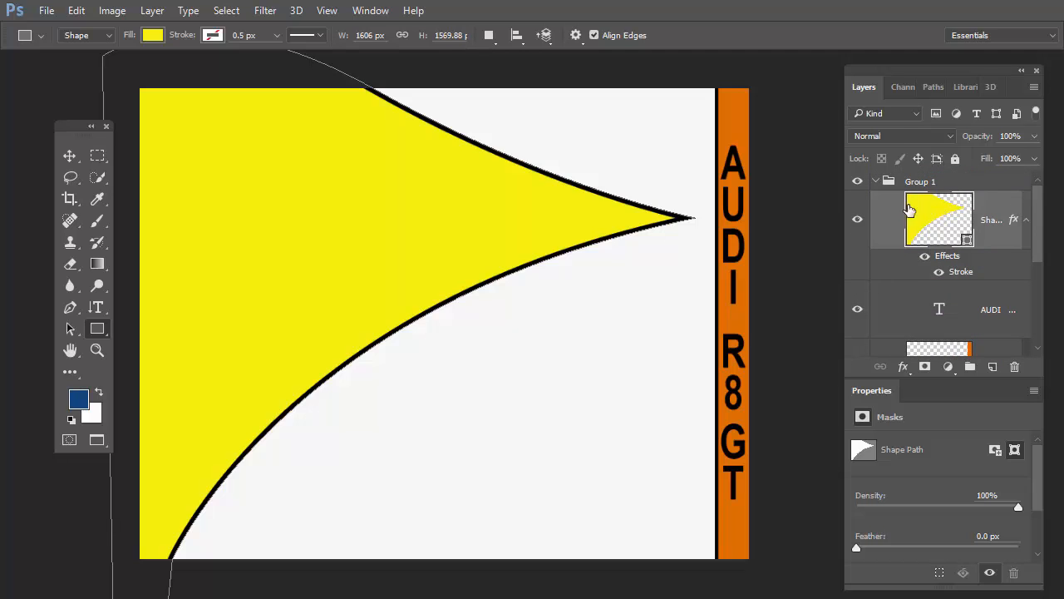
{"action": "left_click", "coordinate": [875, 182]}
{"action": "left_click", "coordinate": [875, 182]}
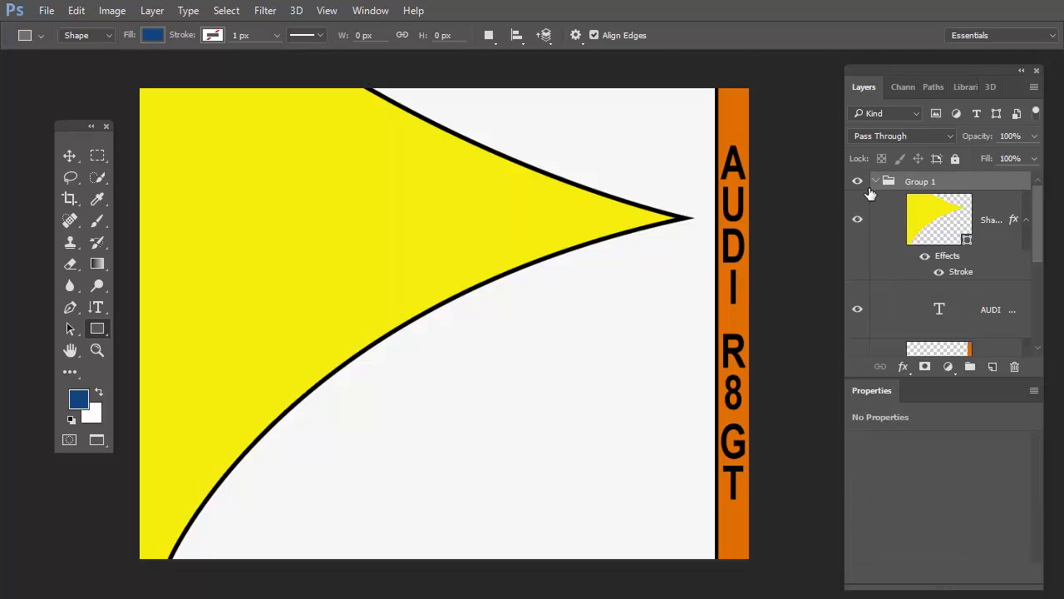
{"action": "double_click", "coordinate": [918, 181]}
{"action": "key", "text": "BackSpace"}
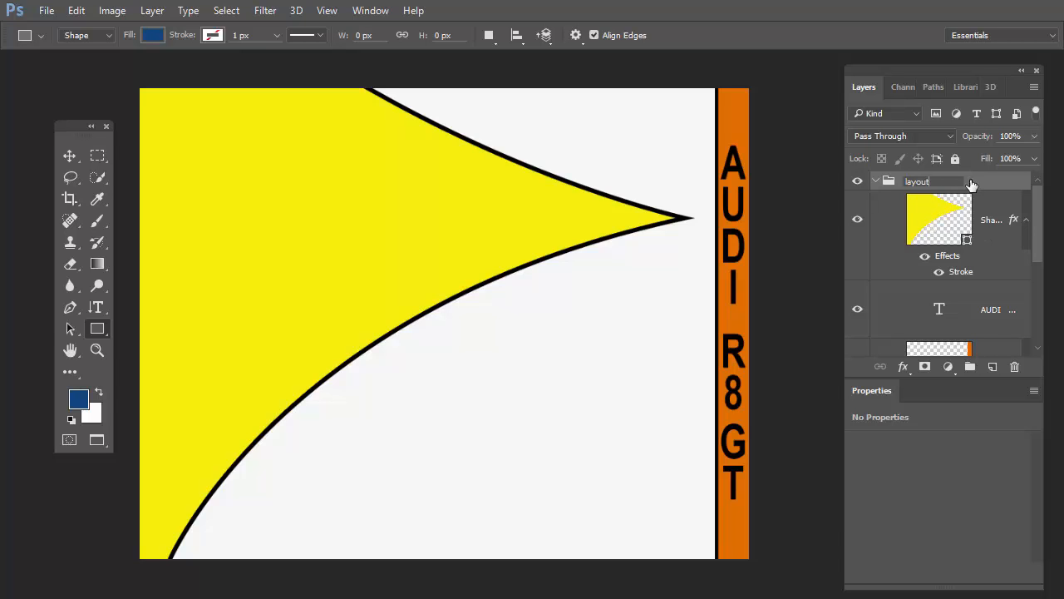
{"action": "key", "text": "Return"}
Step: Change the color of the background's Solid Color fill layer to pure white
{"action": "left_click_drag", "start_coordinate": [1046, 239], "coordinate": [1025, 296]}
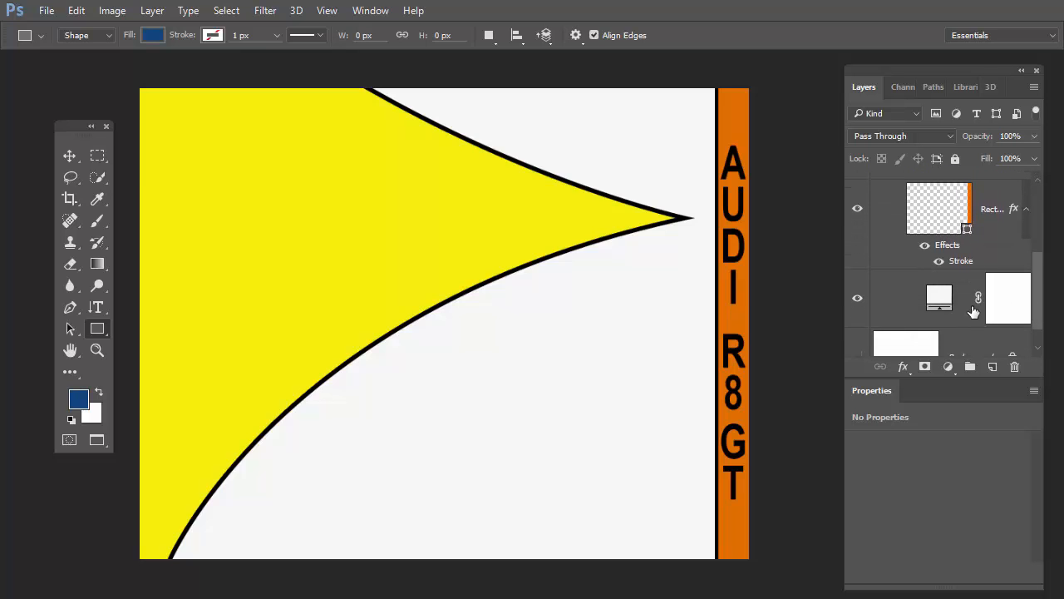
{"action": "left_click", "coordinate": [939, 306]}
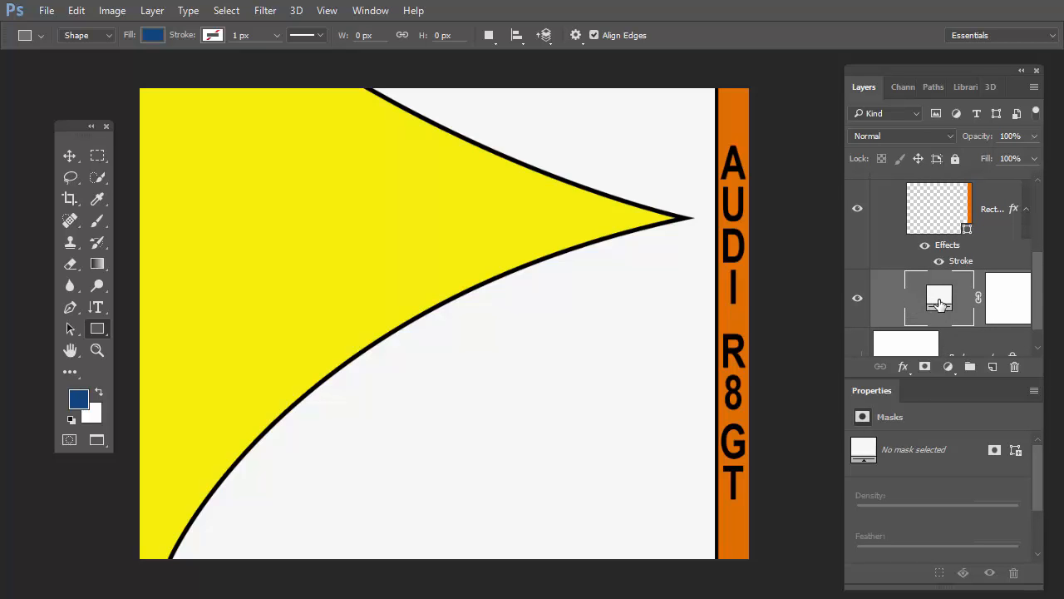
{"action": "left_click", "coordinate": [949, 366]}
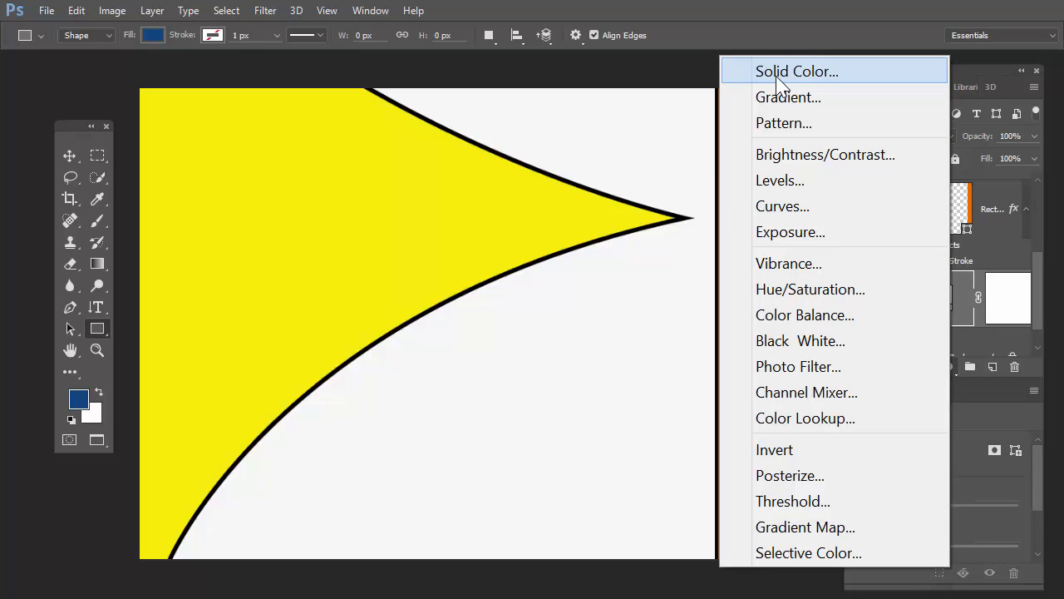
{"action": "left_click", "coordinate": [953, 302]}
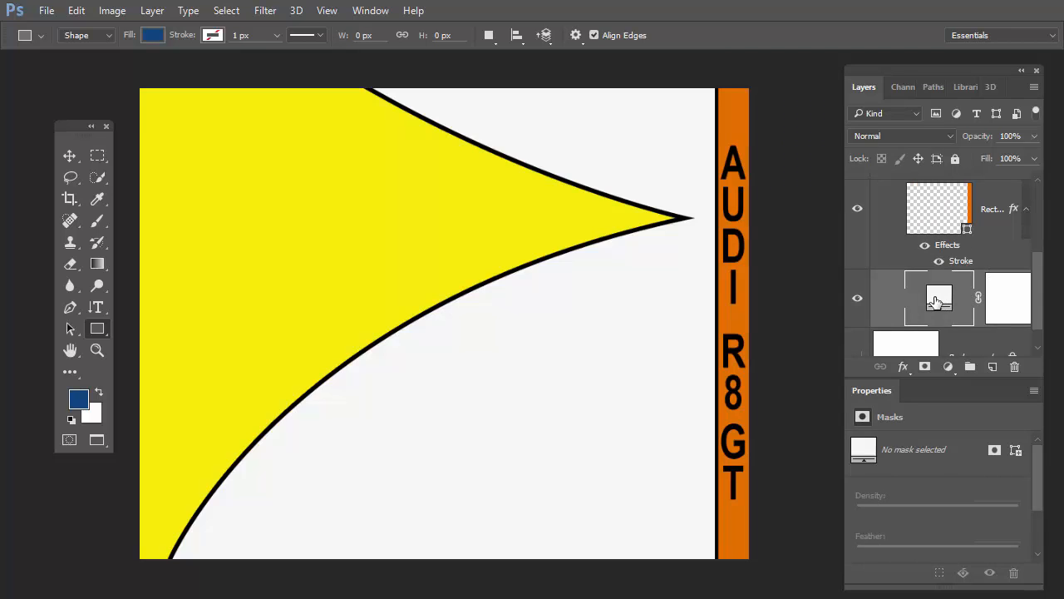
{"action": "double_click", "coordinate": [935, 301]}
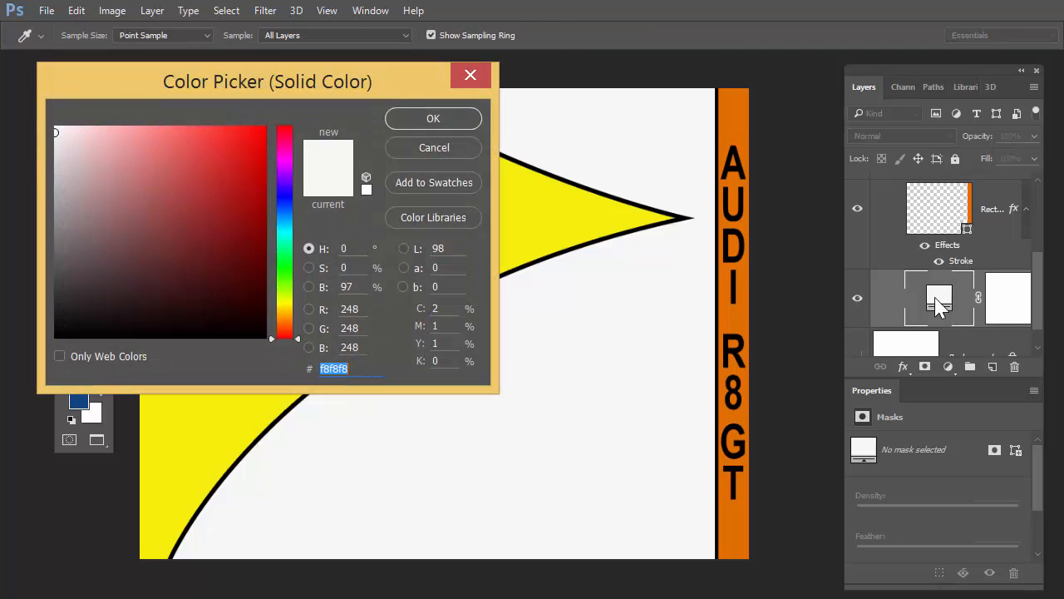
{"action": "left_click_drag", "start_coordinate": [379, 85], "coordinate": [910, 109]}
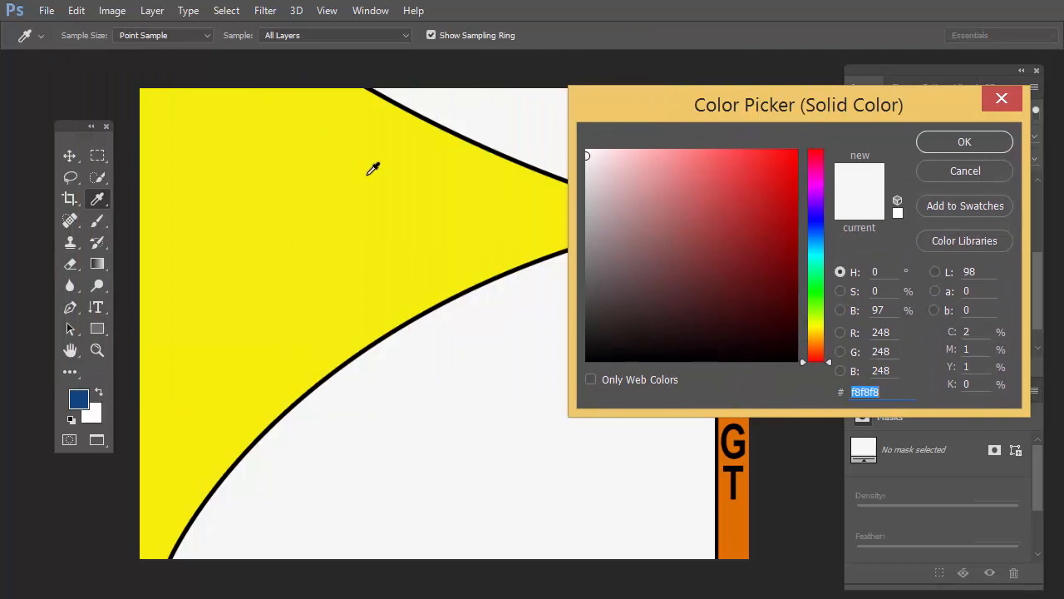
{"action": "left_click_drag", "start_coordinate": [743, 114], "coordinate": [714, 395]}
{"action": "left_click", "coordinate": [689, 503]}
{"action": "mouse_move", "coordinate": [787, 507]}
{"action": "left_mouse_down"}
{"action": "mouse_move", "coordinate": [787, 470]}
{"action": "mouse_move", "coordinate": [786, 573]}
{"action": "mouse_move", "coordinate": [788, 489]}
{"action": "left_mouse_up"}
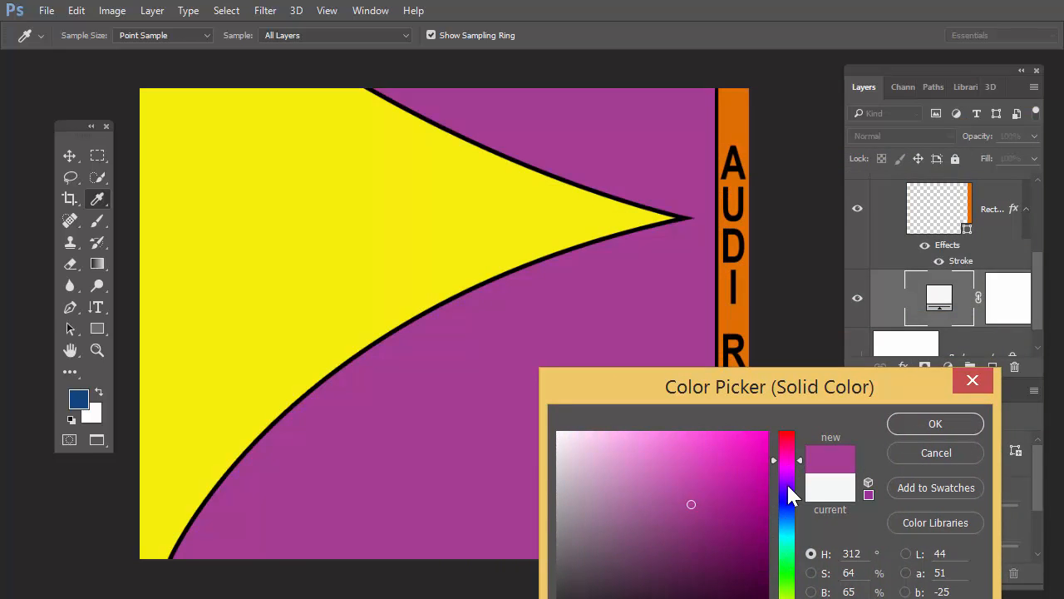
{"action": "left_click", "coordinate": [557, 432]}
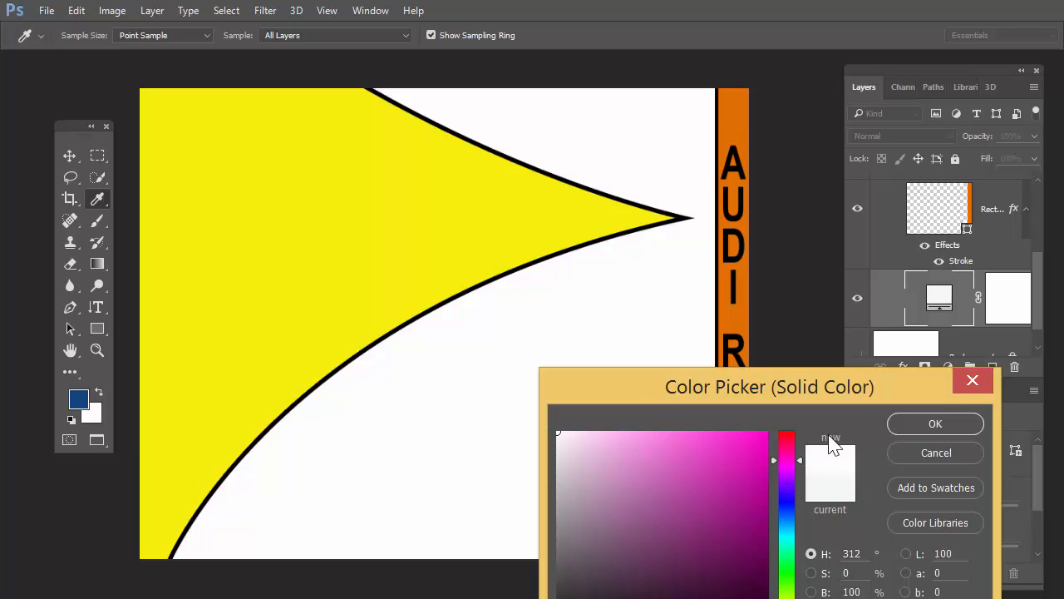
{"action": "left_click", "coordinate": [938, 420]}
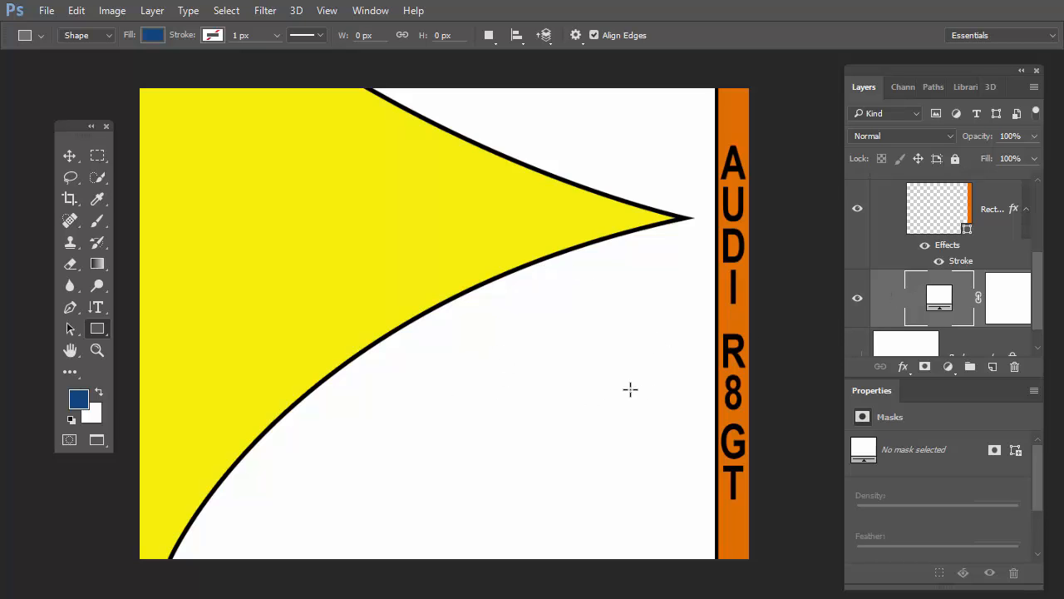
Step: Set the source for creating a new 3D object to File
{"action": "key", "text": "h"}
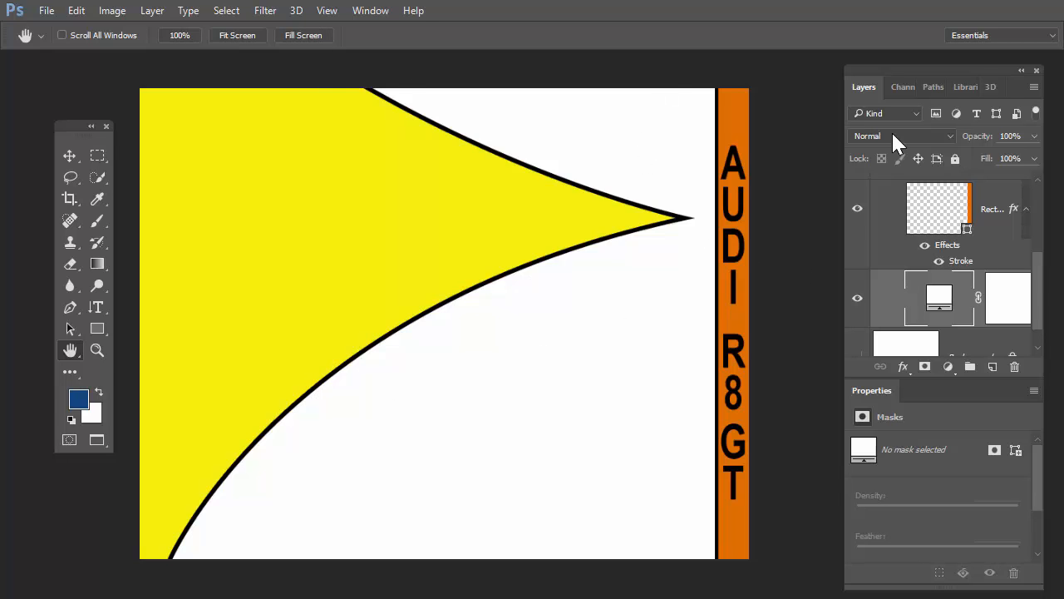
{"action": "left_click", "coordinate": [989, 86]}
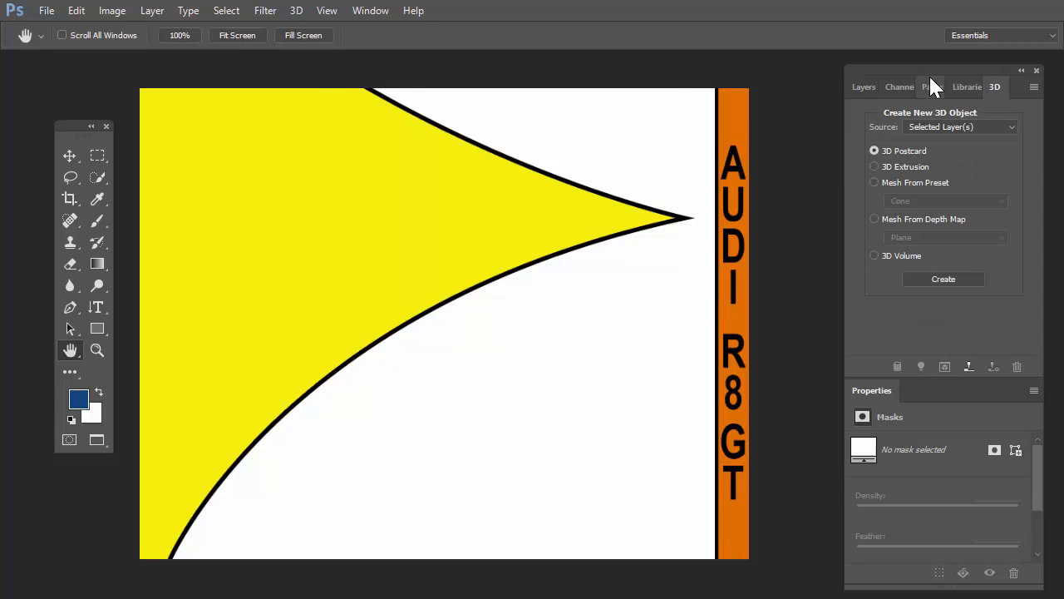
{"action": "left_click_drag", "start_coordinate": [929, 71], "coordinate": [869, 66]}
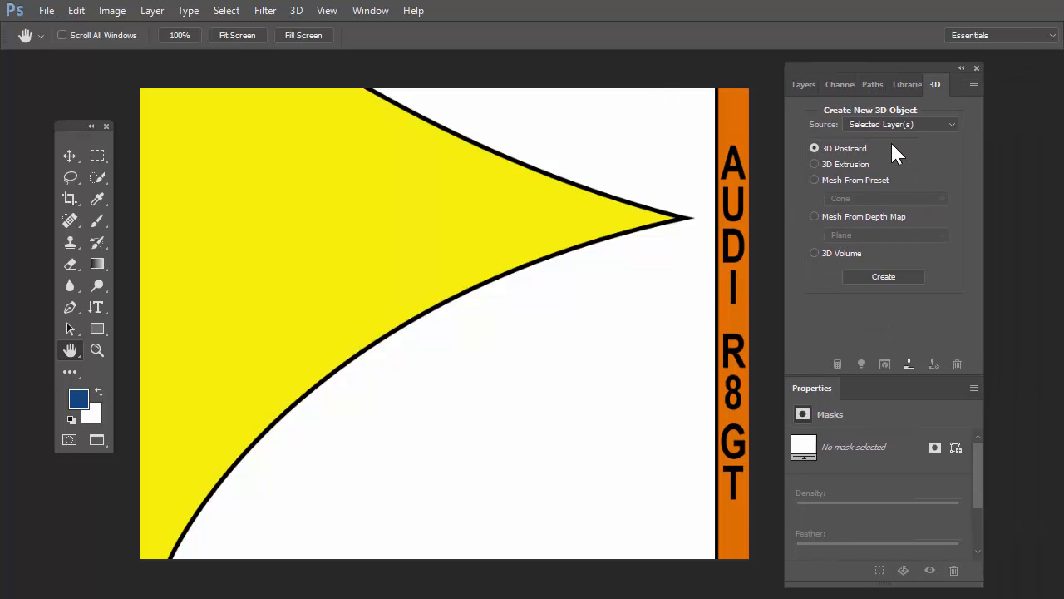
{"action": "left_click", "coordinate": [948, 123]}
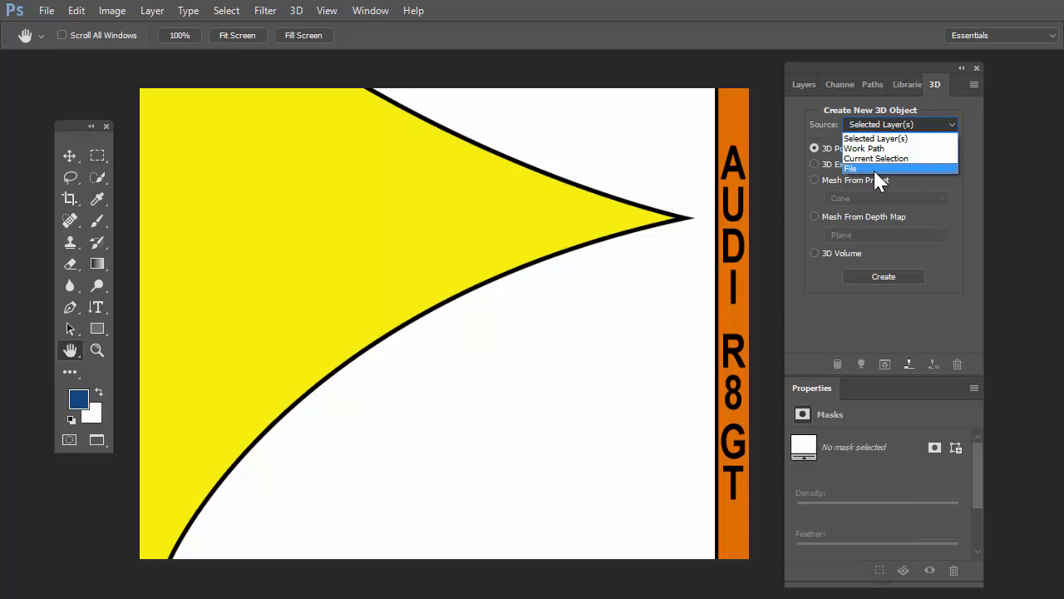
{"action": "left_click", "coordinate": [819, 121]}
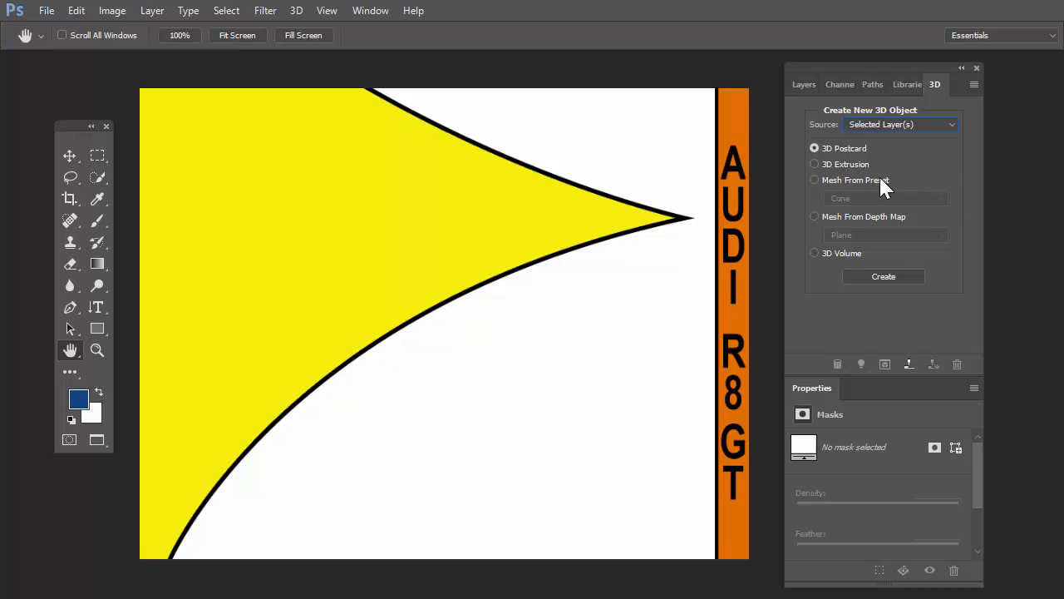
{"action": "left_click", "coordinate": [947, 125]}
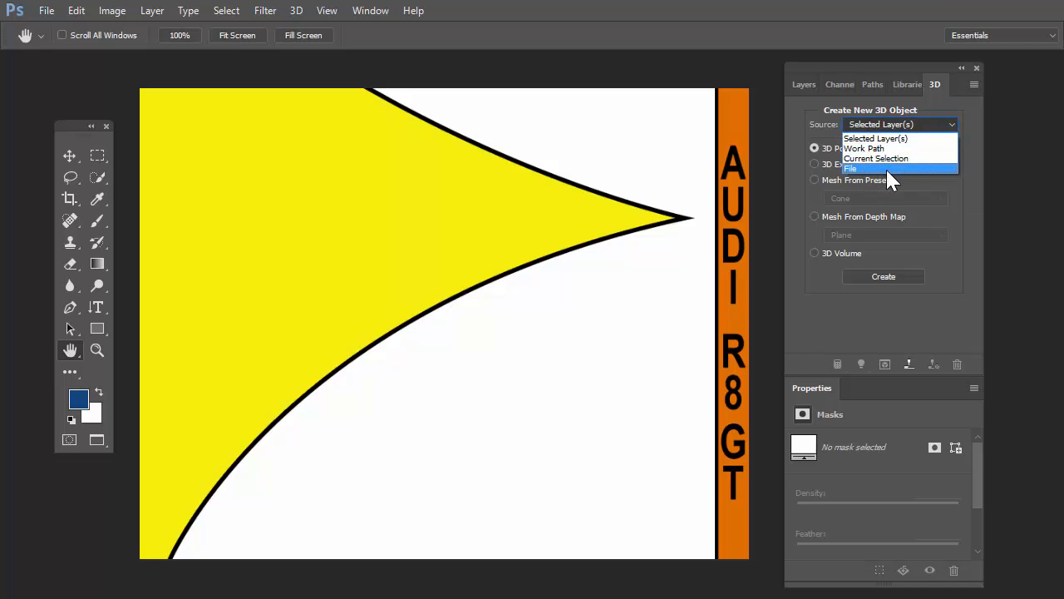
{"action": "left_click", "coordinate": [844, 169]}
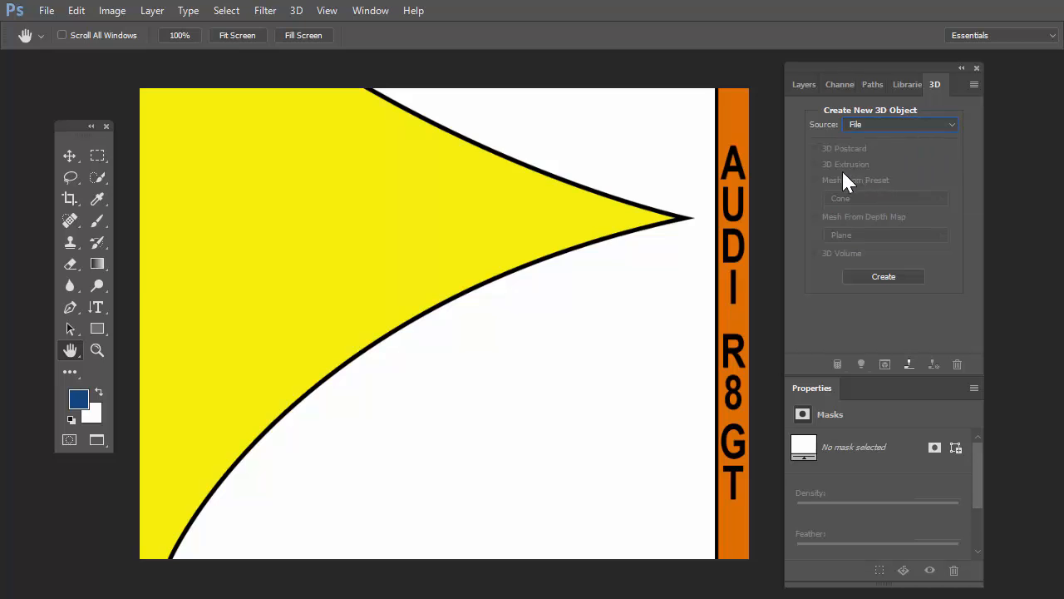
{"action": "left_click", "coordinate": [883, 276]}
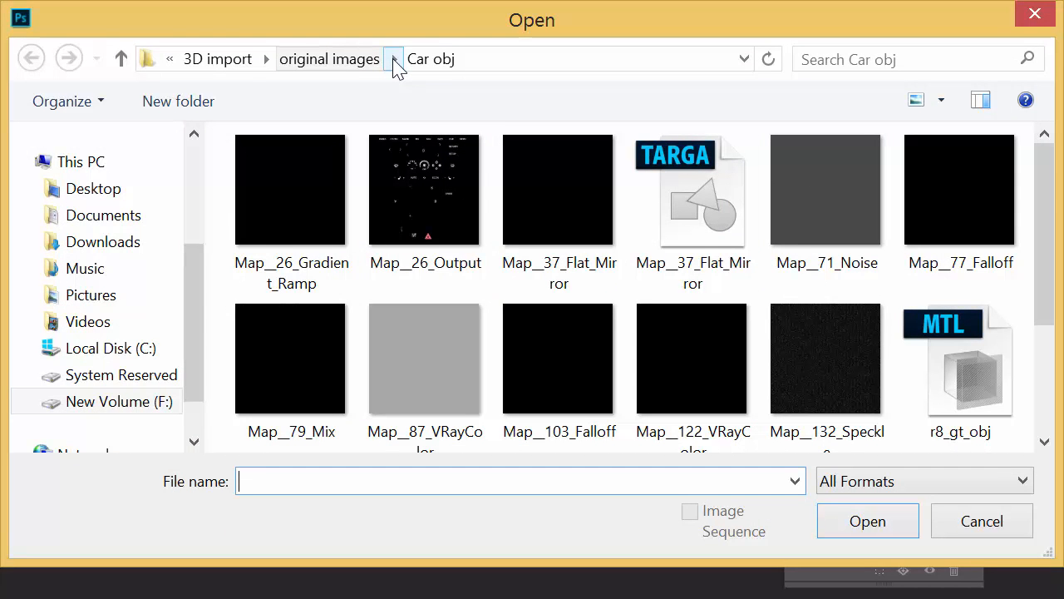
{"action": "left_click_drag", "start_coordinate": [1039, 189], "coordinate": [1047, 141]}
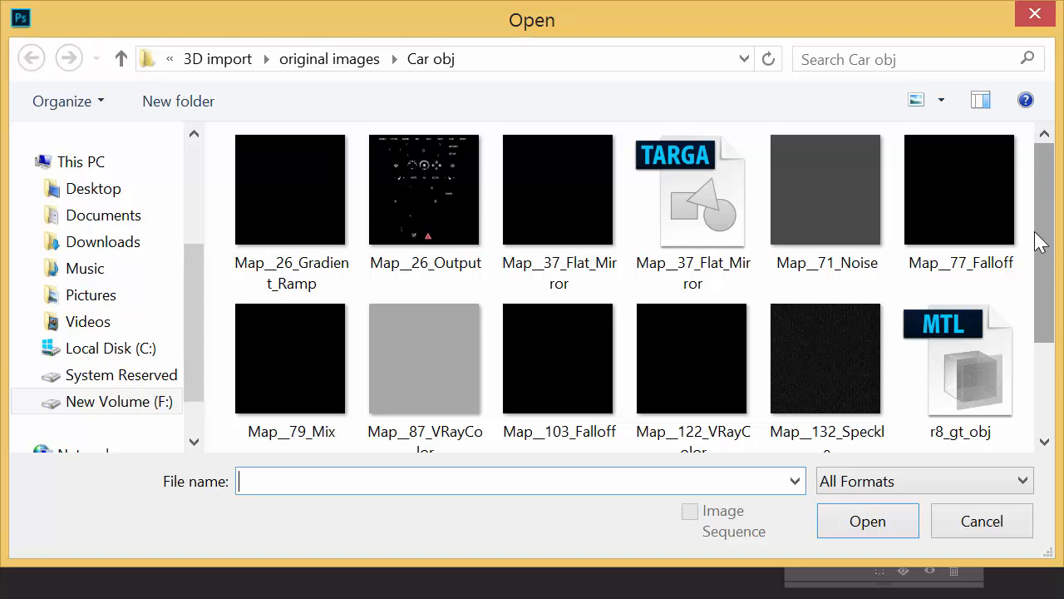
{"action": "left_click", "coordinate": [993, 523]}
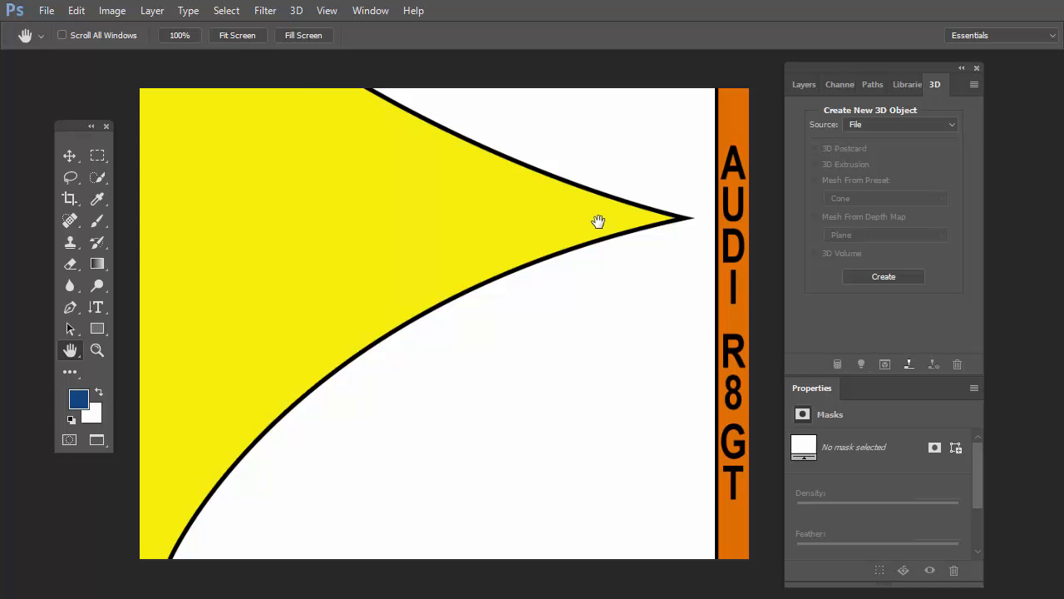
Step: Switch to Chrome to examine the lecture page's free 3D download links, and return to Photoshop
{"action": "key", "text": "alt+Tab"}
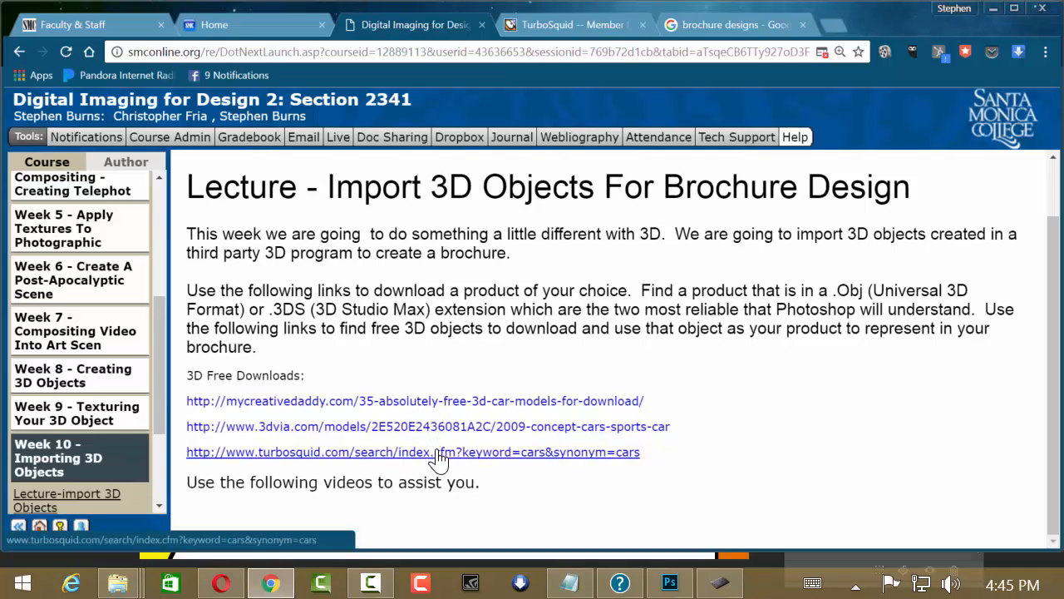
{"action": "left_click", "coordinate": [661, 582]}
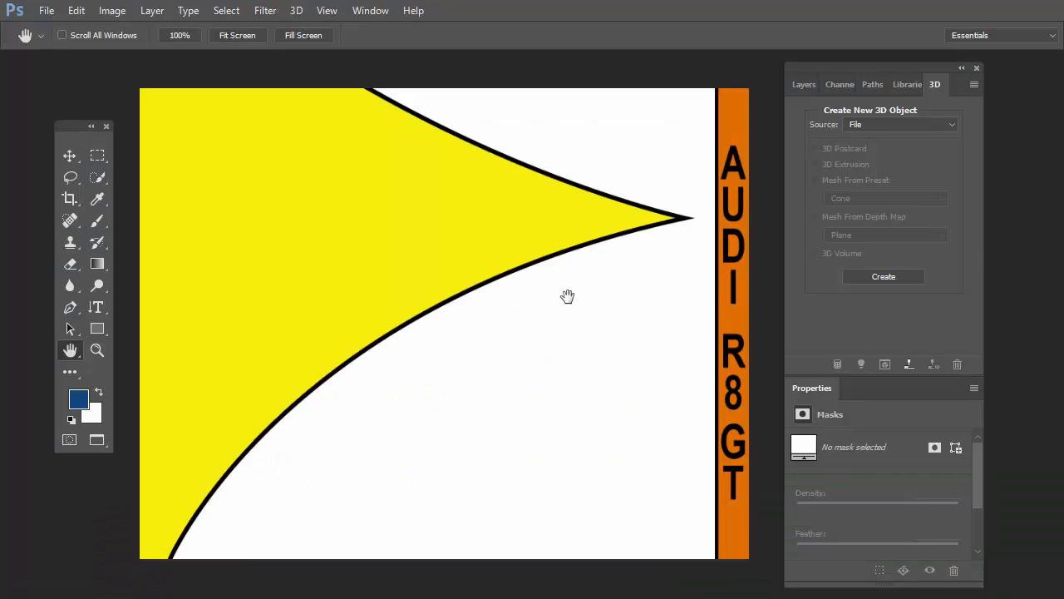
Step: Start creating the 3D object from a file and browse the Car obj folder down to the r8_gt_obj OBJ file
{"action": "left_click", "coordinate": [887, 274]}
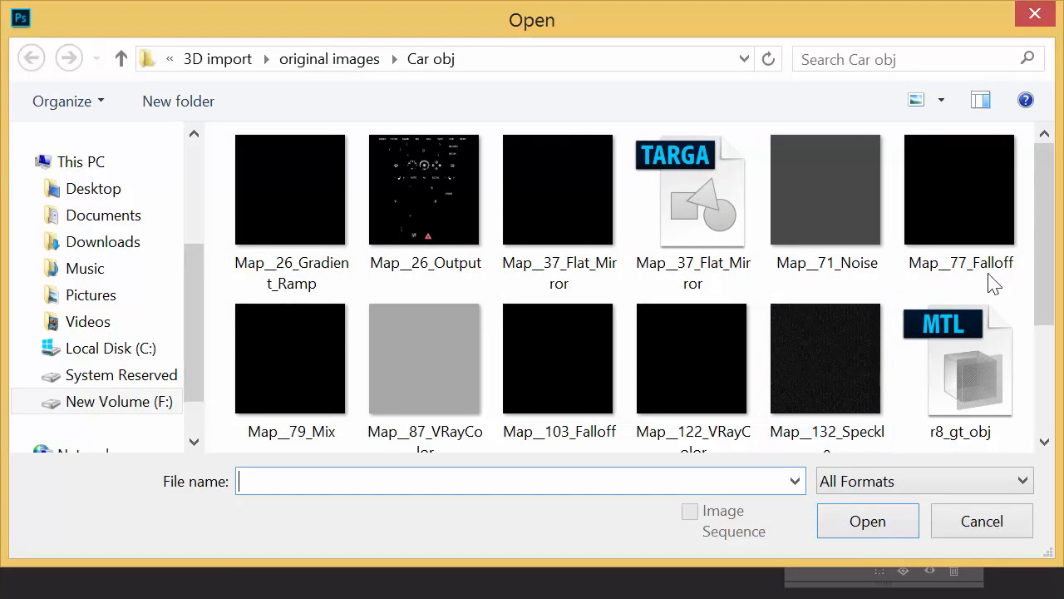
{"action": "left_click_drag", "start_coordinate": [1045, 209], "coordinate": [1046, 185]}
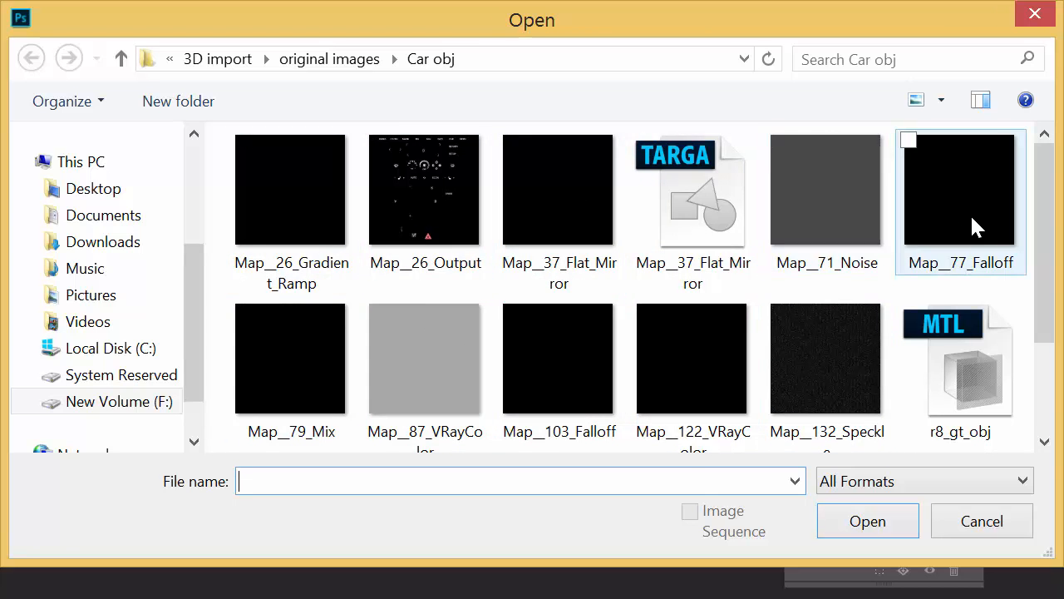
{"action": "left_click_drag", "start_coordinate": [1045, 166], "coordinate": [1049, 234]}
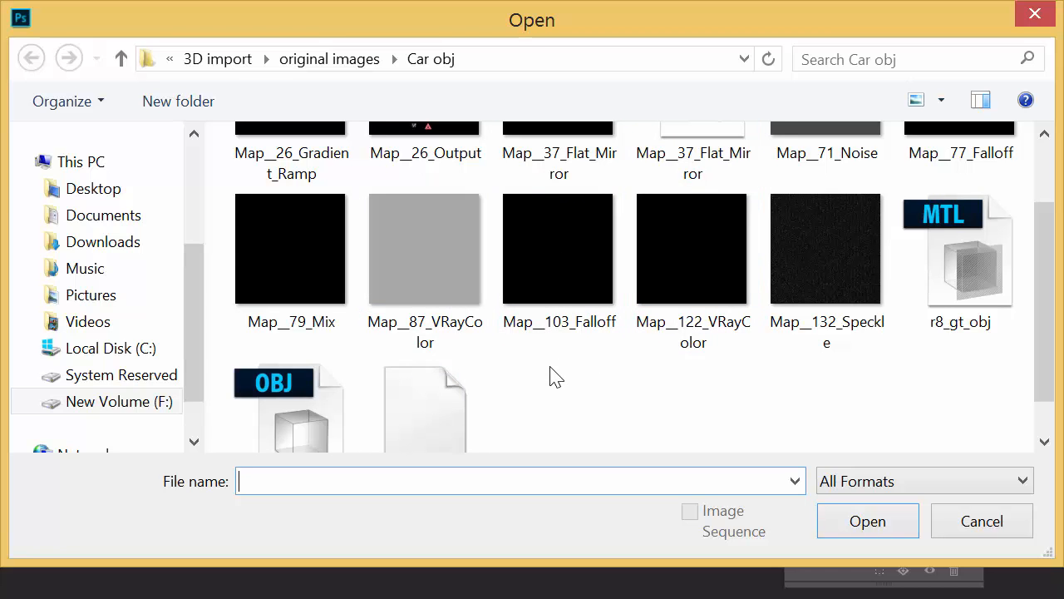
{"action": "scroll", "coordinate": [1043, 356], "scroll_direction": "down", "scroll_amount": 1}
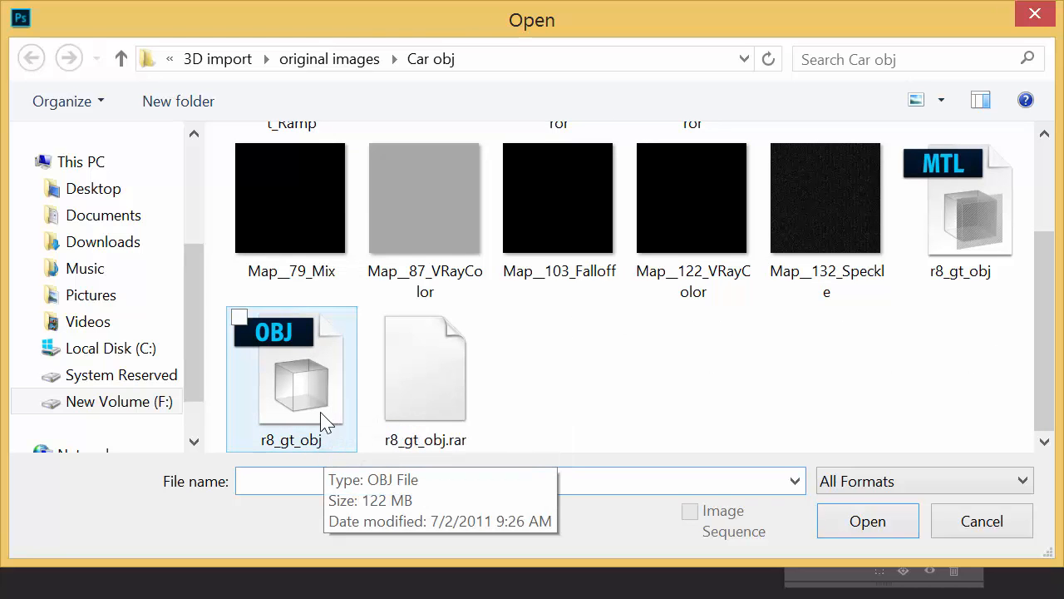
Step: Show the Car obj folder's files in Details view and widen the Name column to fit the full file names
{"action": "left_click", "coordinate": [940, 102]}
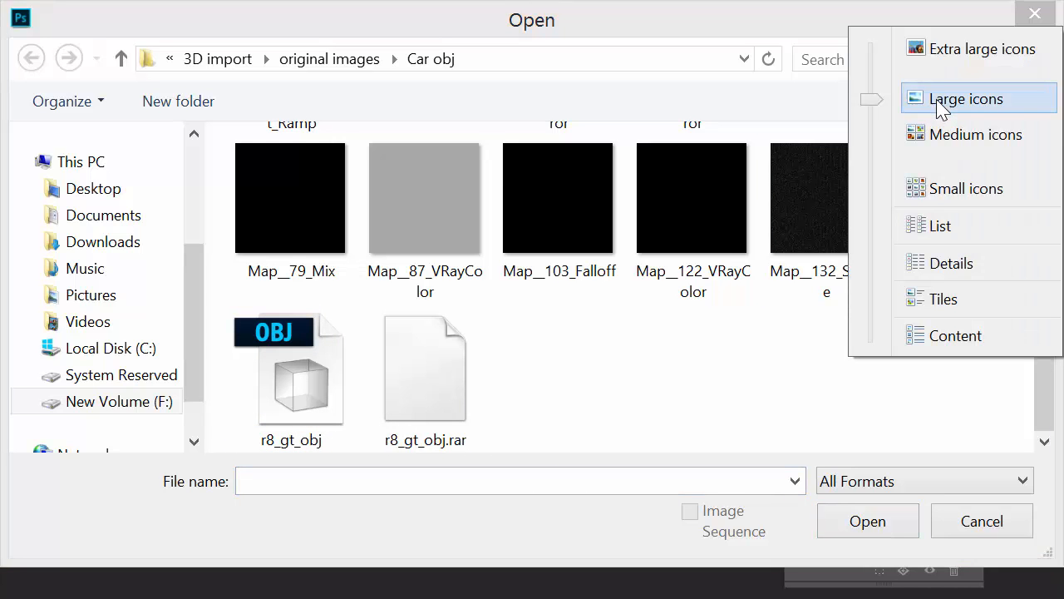
{"action": "left_click", "coordinate": [954, 265]}
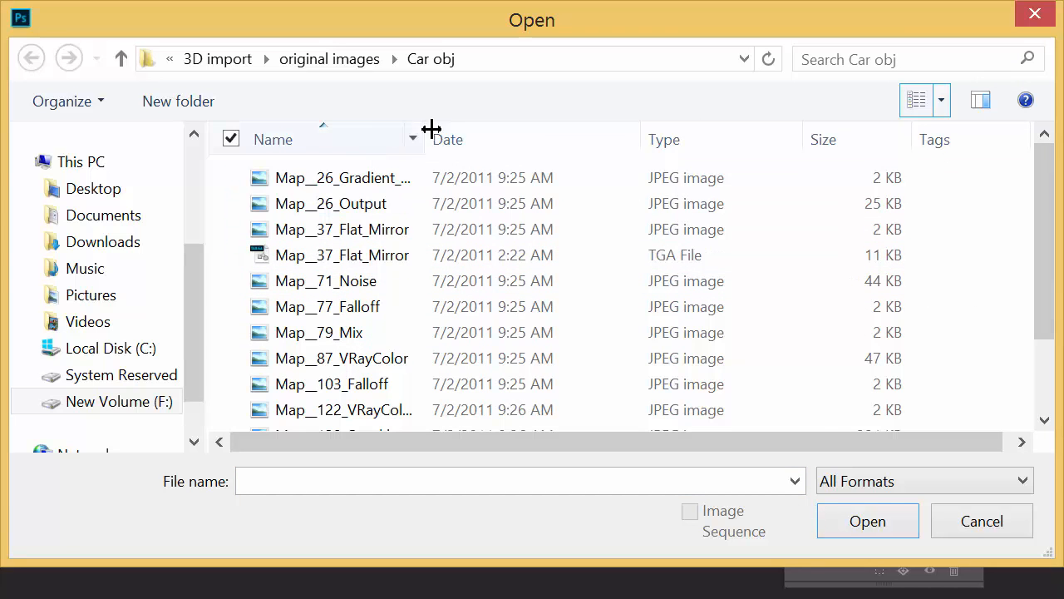
{"action": "left_click_drag", "start_coordinate": [428, 130], "coordinate": [516, 140]}
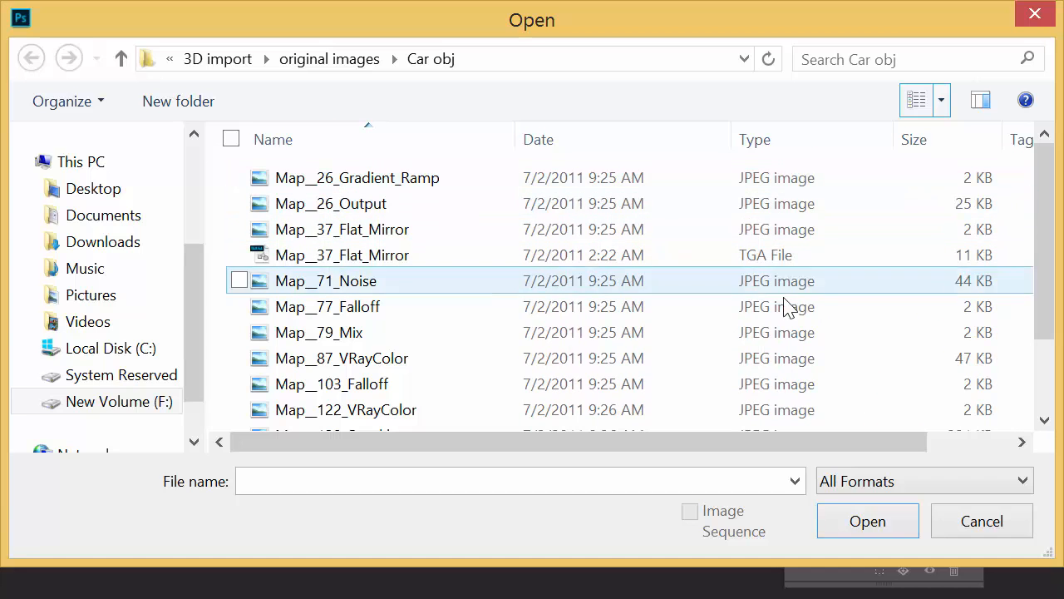
Step: Switch the Car obj folder's files to large thumbnails and open the r8_gt_obj OBJ file
{"action": "left_click_drag", "start_coordinate": [1045, 233], "coordinate": [1060, 370]}
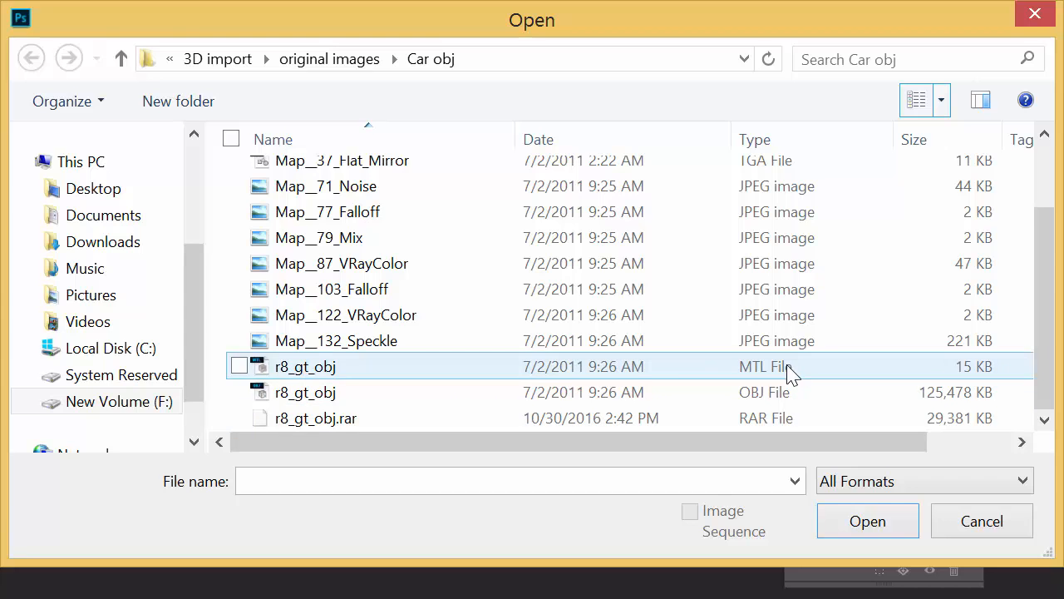
{"action": "left_click", "coordinate": [942, 101]}
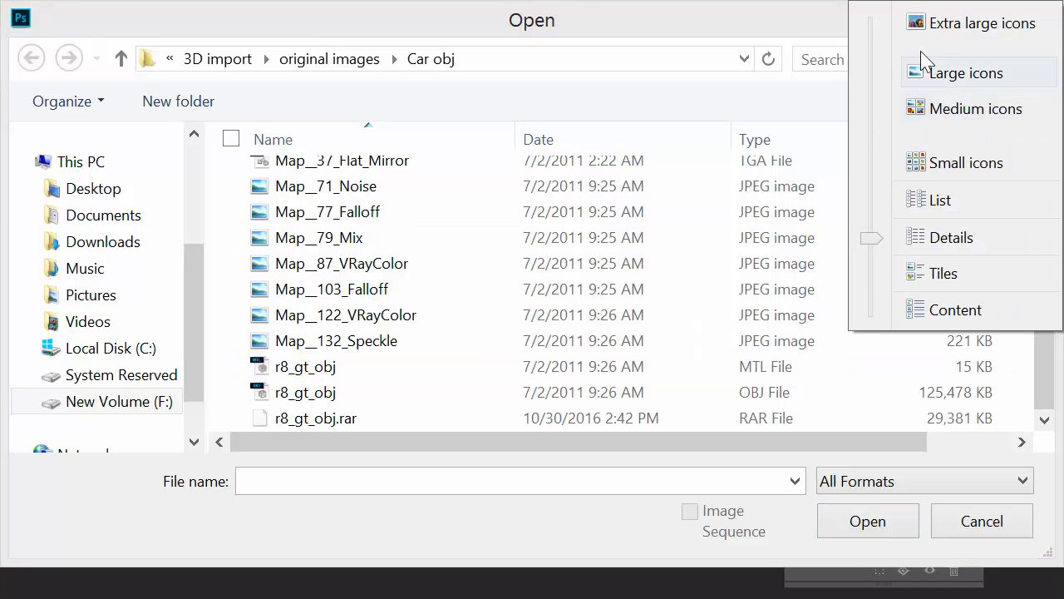
{"action": "left_click", "coordinate": [948, 32]}
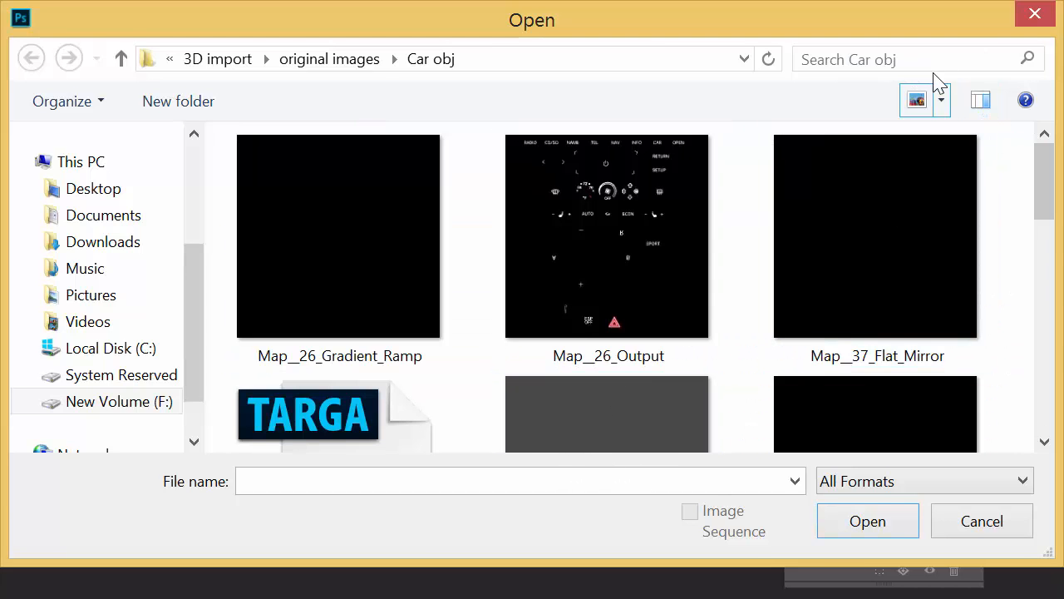
{"action": "left_click", "coordinate": [942, 102]}
{"action": "left_click", "coordinate": [939, 157]}
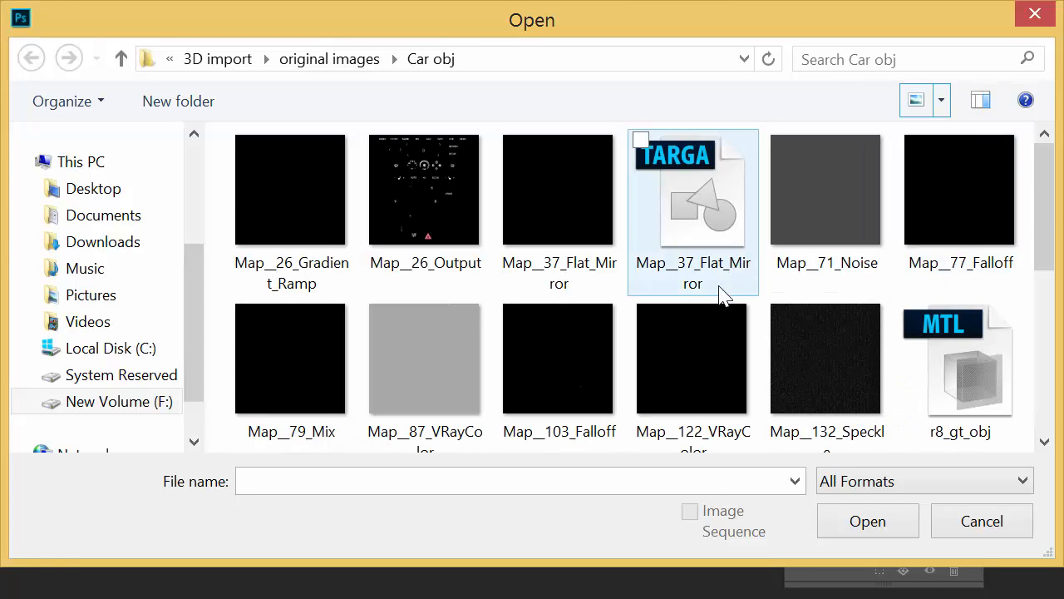
{"action": "left_click_drag", "start_coordinate": [1047, 208], "coordinate": [1049, 330]}
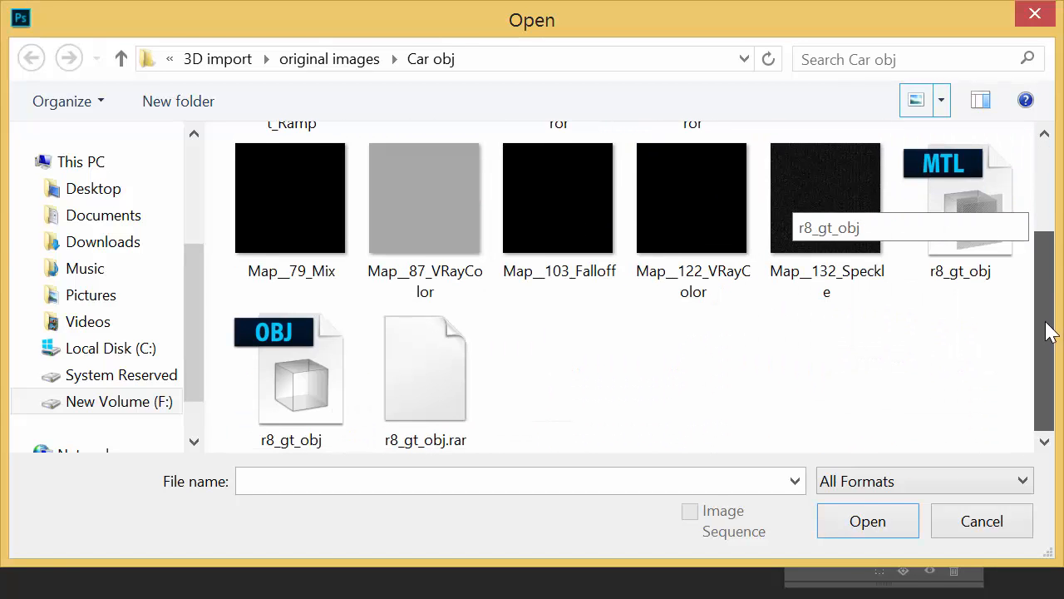
{"action": "double_click", "coordinate": [312, 424]}
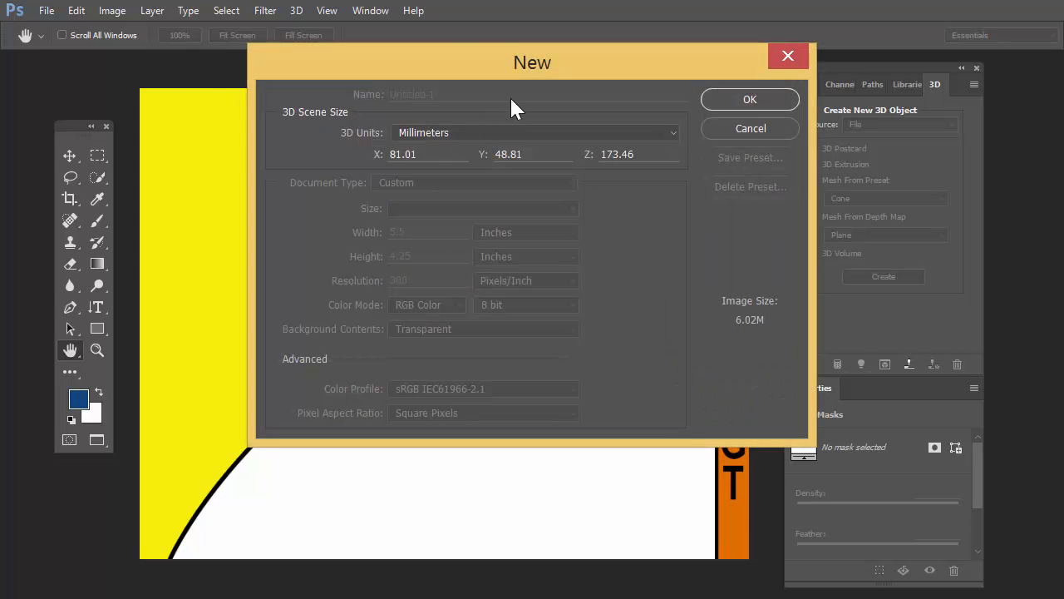
Step: Keep the 3D scene units at Millimeters and accept the scene size for the imported car
{"action": "left_click_drag", "start_coordinate": [511, 71], "coordinate": [450, 89]}
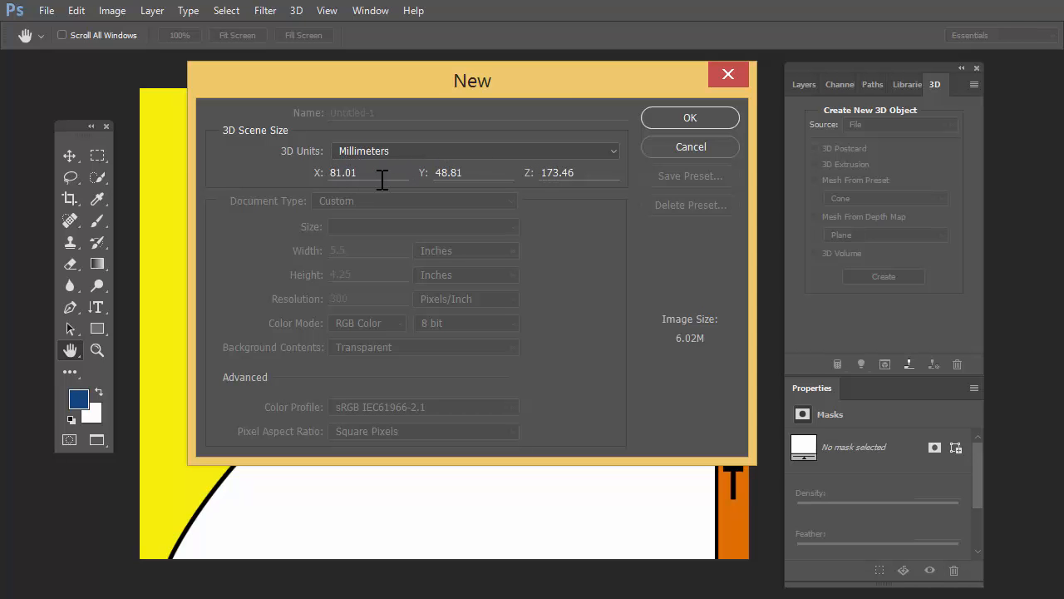
{"action": "left_click_drag", "start_coordinate": [465, 90], "coordinate": [485, 108]}
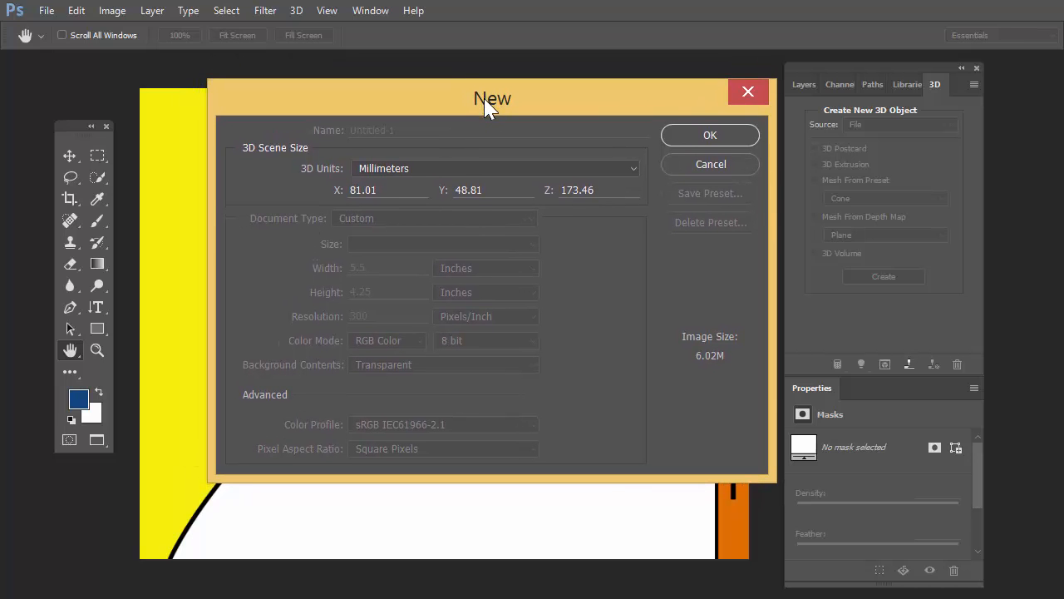
{"action": "left_click", "coordinate": [622, 166]}
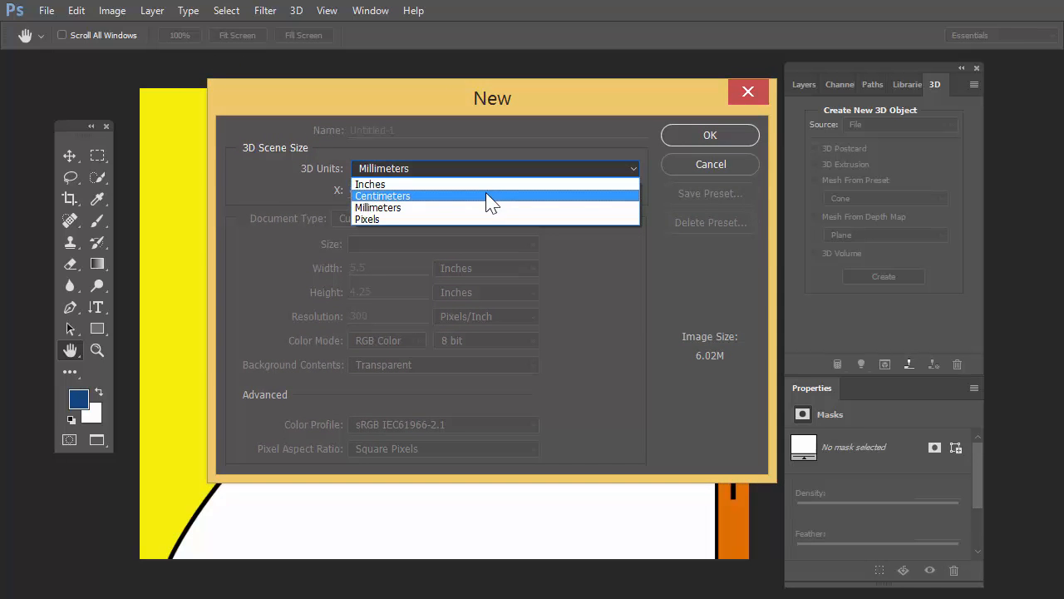
{"action": "left_click", "coordinate": [497, 133]}
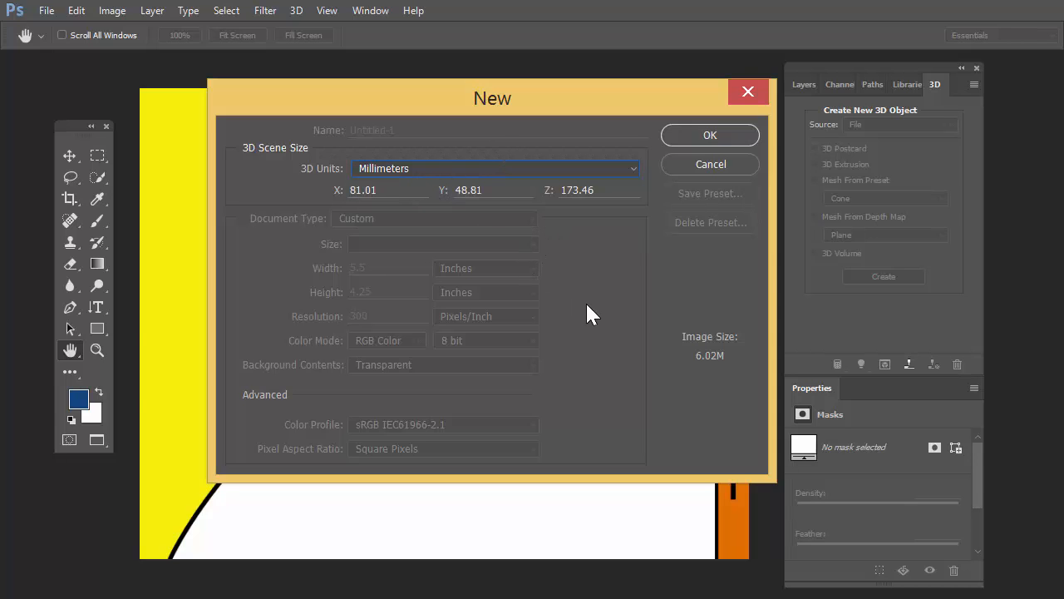
{"action": "left_click", "coordinate": [702, 136]}
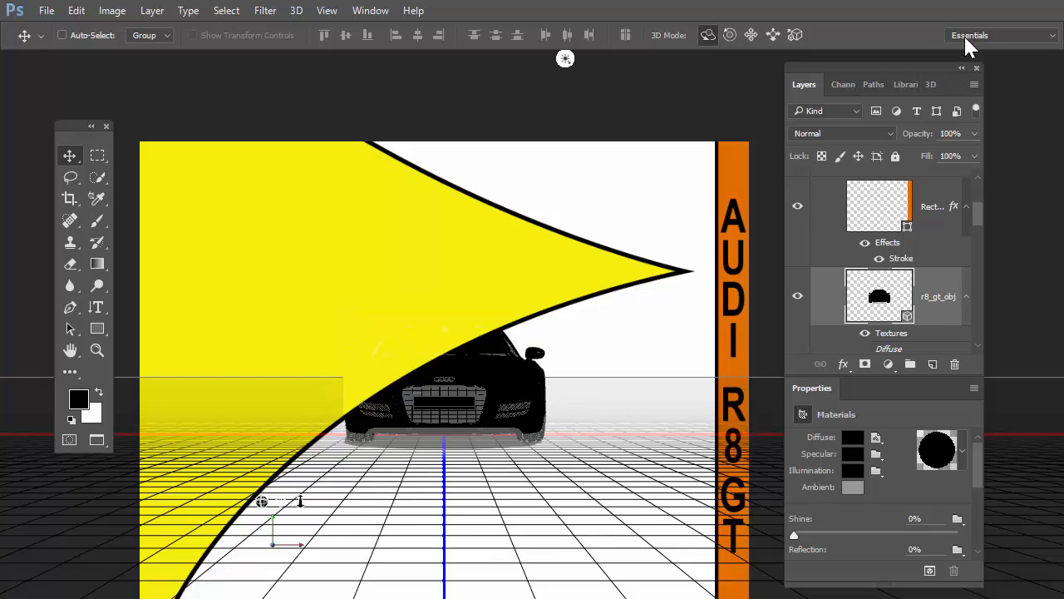
Step: Show the car's 3D scene contents and enlarge the area that lists its material properties
{"action": "left_click", "coordinate": [924, 81]}
{"action": "left_click_drag", "start_coordinate": [914, 72], "coordinate": [909, 22]}
{"action": "left_click_drag", "start_coordinate": [966, 308], "coordinate": [964, 274]}
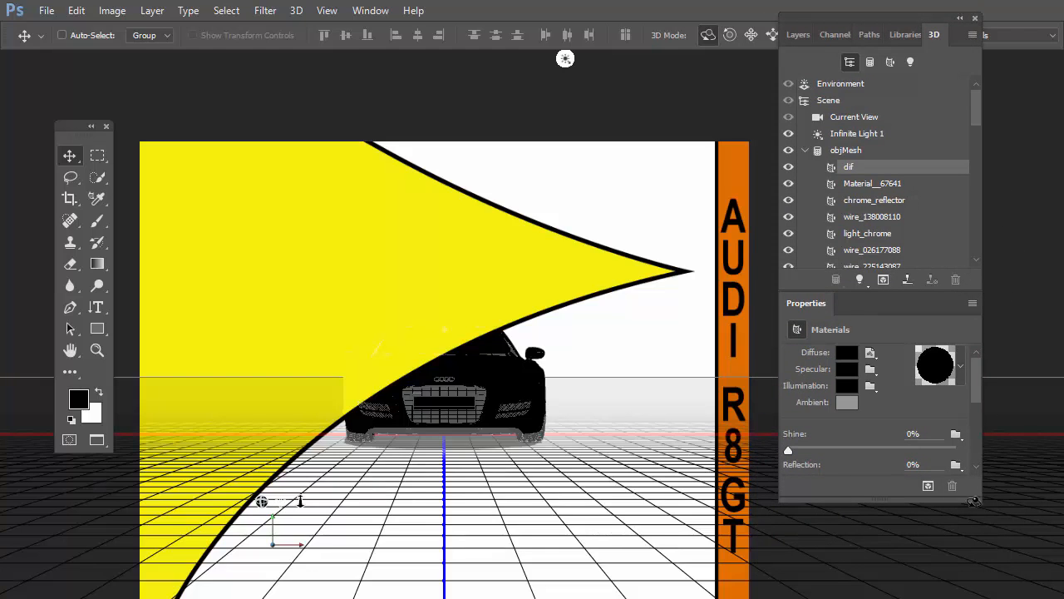
{"action": "left_click_drag", "start_coordinate": [977, 495], "coordinate": [978, 559]}
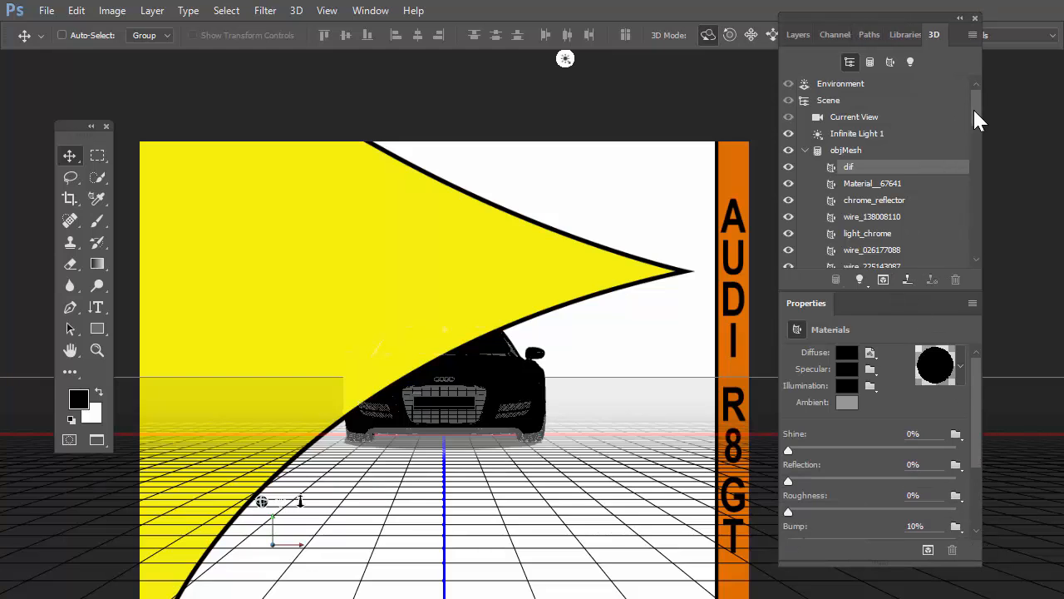
{"action": "mouse_move", "coordinate": [974, 109]}
{"action": "left_mouse_down"}
{"action": "mouse_move", "coordinate": [971, 246]}
{"action": "mouse_move", "coordinate": [968, 107]}
{"action": "left_mouse_up"}
Step: Rename the objMesh mesh in the 3D scene to "car"
{"action": "left_click", "coordinate": [846, 151]}
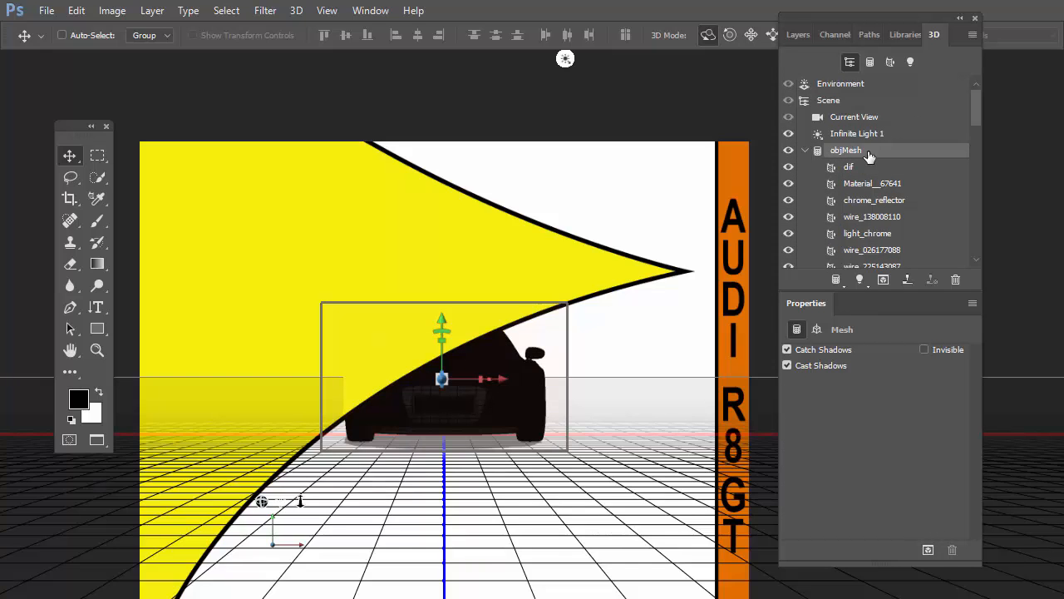
{"action": "double_click", "coordinate": [846, 150]}
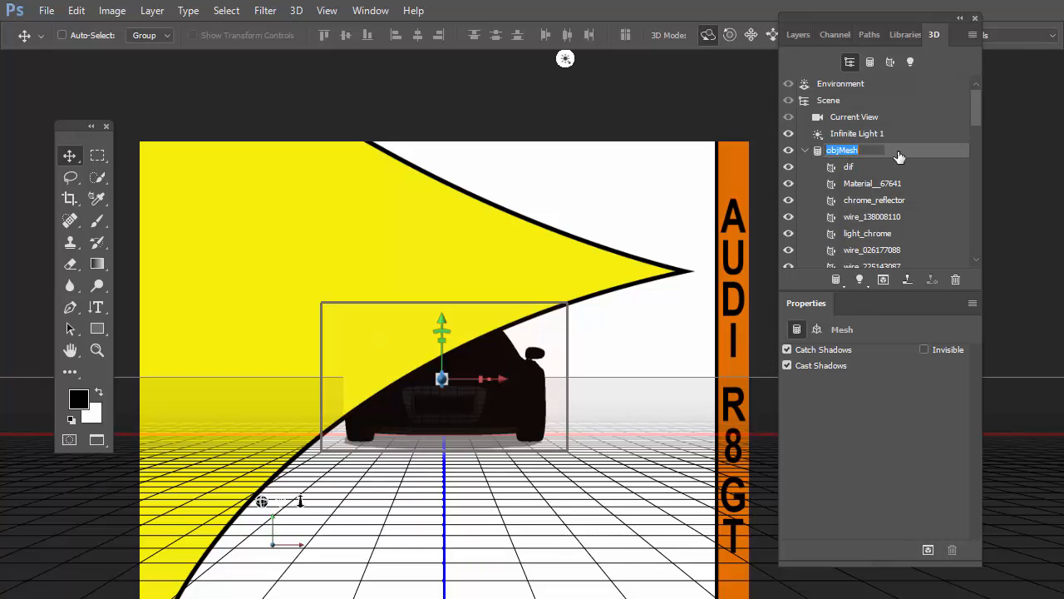
{"action": "type", "text": "car"}
{"action": "key", "text": "Escape"}
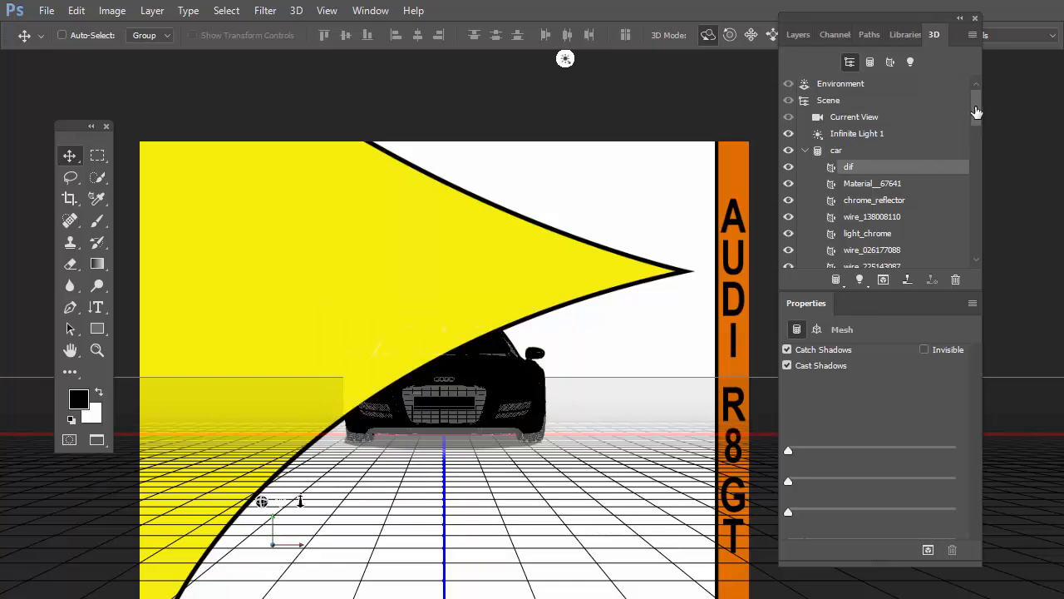
{"action": "mouse_move", "coordinate": [974, 104]}
{"action": "left_mouse_down"}
{"action": "mouse_move", "coordinate": [963, 239]}
{"action": "mouse_move", "coordinate": [967, 93]}
{"action": "left_mouse_up"}
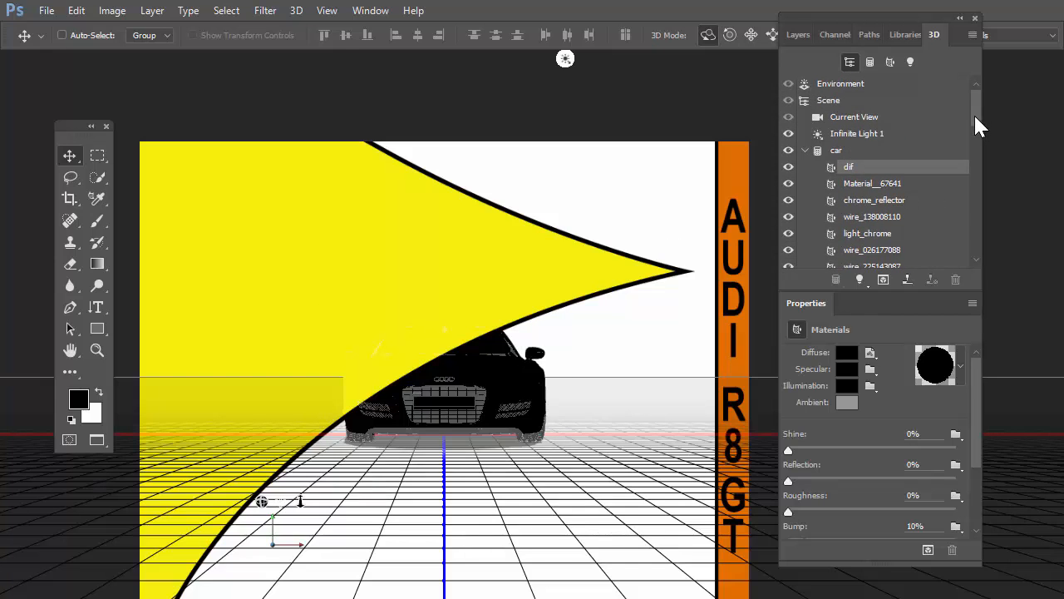
{"action": "mouse_move", "coordinate": [975, 117]}
{"action": "left_mouse_down"}
{"action": "mouse_move", "coordinate": [968, 139]}
{"action": "mouse_move", "coordinate": [963, 106]}
{"action": "mouse_move", "coordinate": [962, 137]}
{"action": "mouse_move", "coordinate": [961, 107]}
{"action": "left_mouse_up"}
Step: Pan the 3D camera's Current View so the car sits lower on the page, and orbit it to a raised three-quarter view
{"action": "left_click_drag", "start_coordinate": [849, 15], "coordinate": [927, 64]}
{"action": "left_click", "coordinate": [938, 162]}
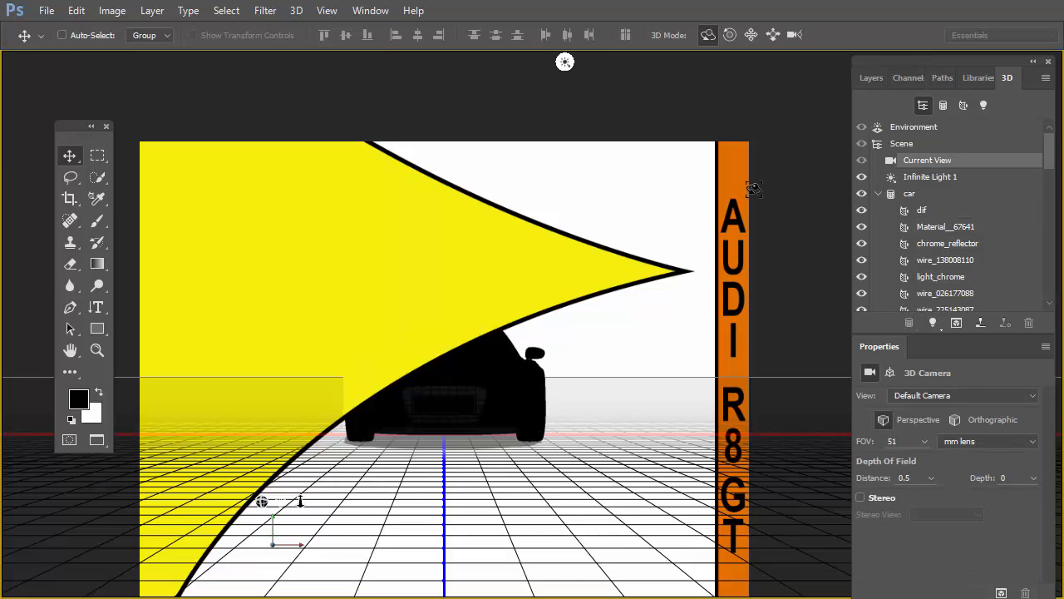
{"action": "left_click", "coordinate": [749, 36]}
{"action": "left_click_drag", "start_coordinate": [595, 184], "coordinate": [745, 369]}
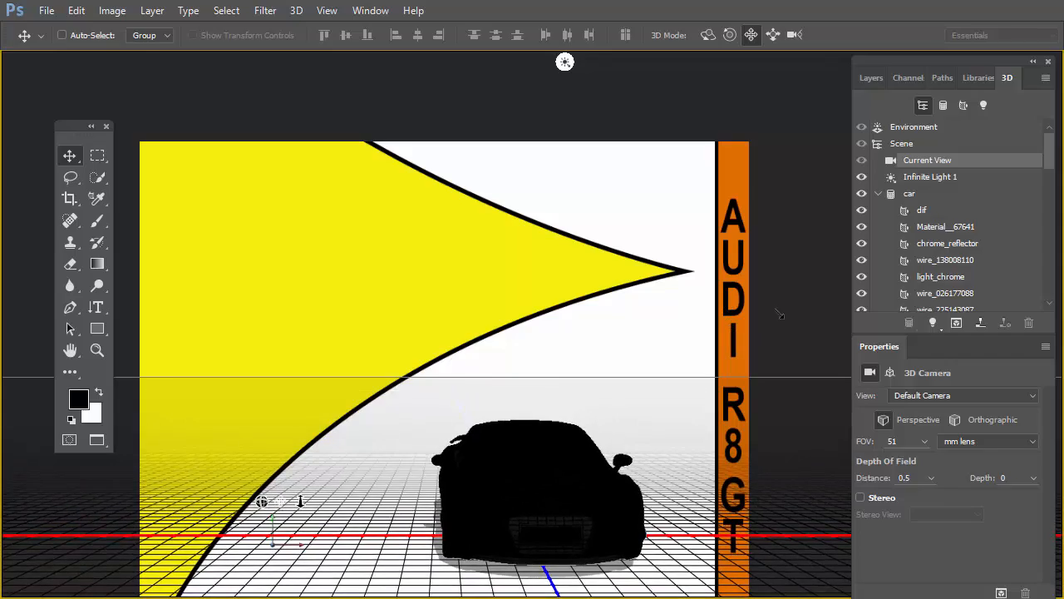
{"action": "left_click", "coordinate": [707, 34]}
{"action": "left_click_drag", "start_coordinate": [689, 347], "coordinate": [631, 359]}
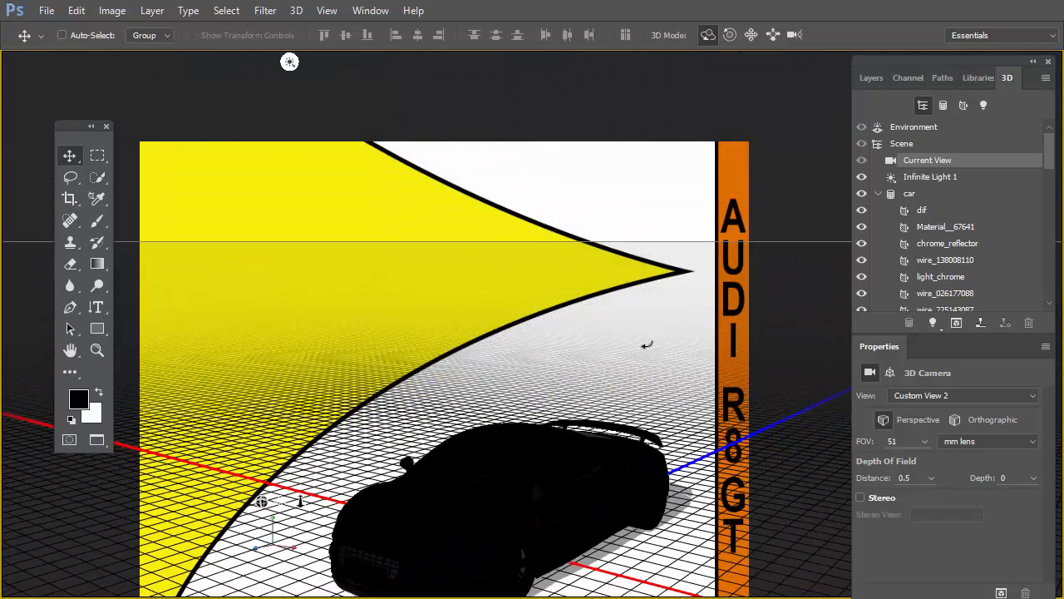
{"action": "left_click_drag", "start_coordinate": [935, 63], "coordinate": [863, 10]}
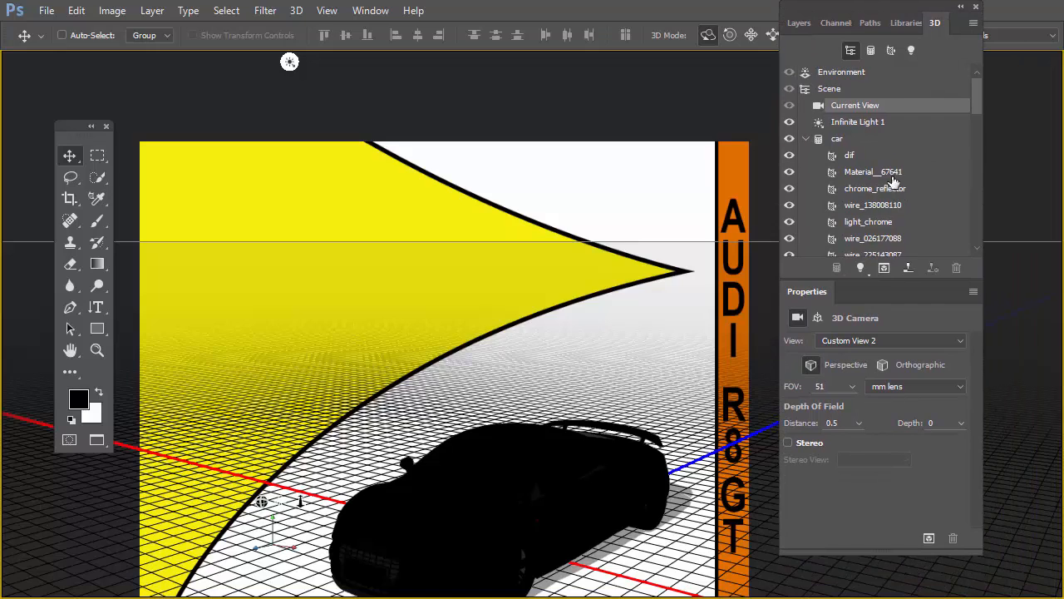
Step: Sample the car body's material on the hood with the 3D Material Eyedropper Tool
{"action": "left_click", "coordinate": [97, 198]}
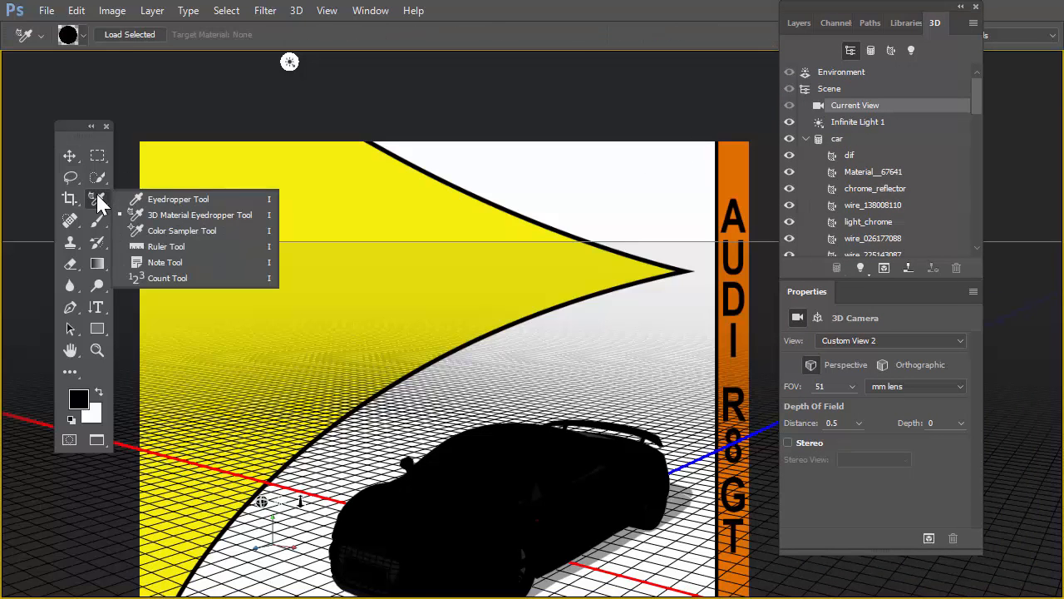
{"action": "left_click", "coordinate": [169, 215]}
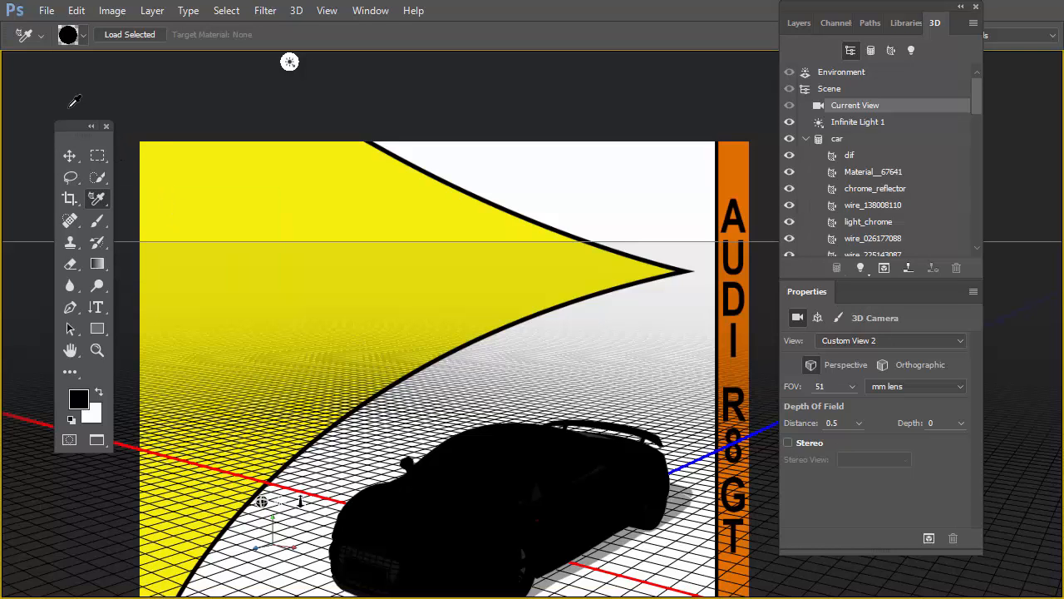
{"action": "left_click_drag", "start_coordinate": [64, 124], "coordinate": [84, 101]}
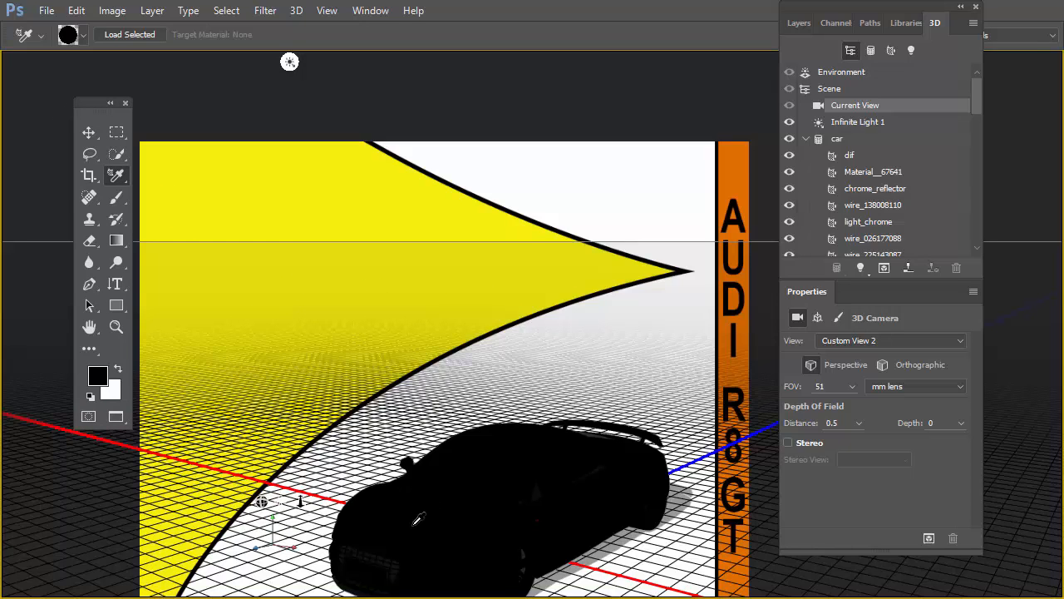
{"action": "left_click", "coordinate": [415, 523]}
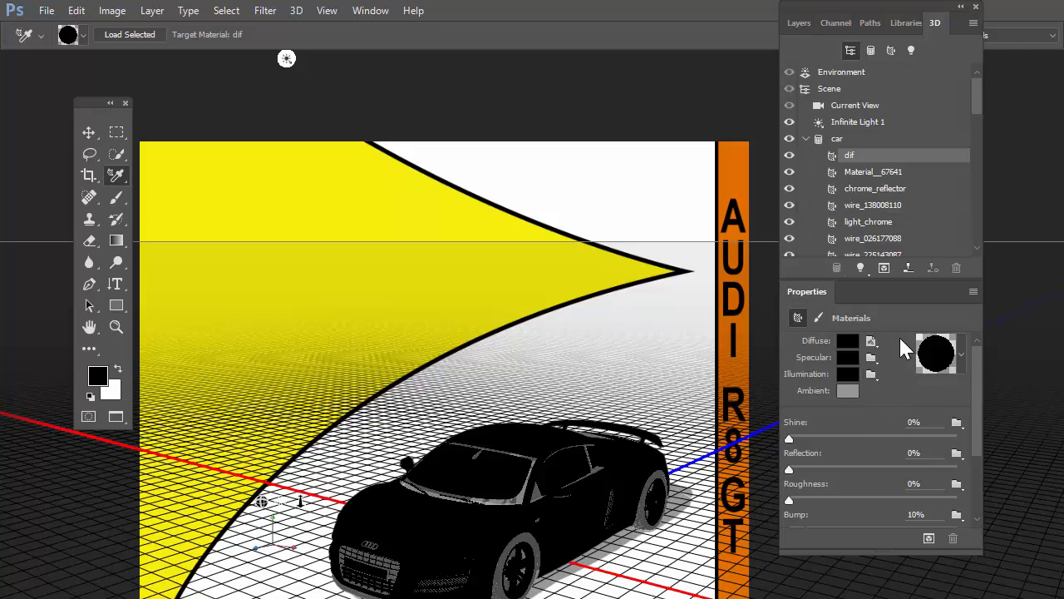
Step: Open the dif material's diffuse colour for editing and try red, green and dark purple on the car body
{"action": "left_click", "coordinate": [871, 341]}
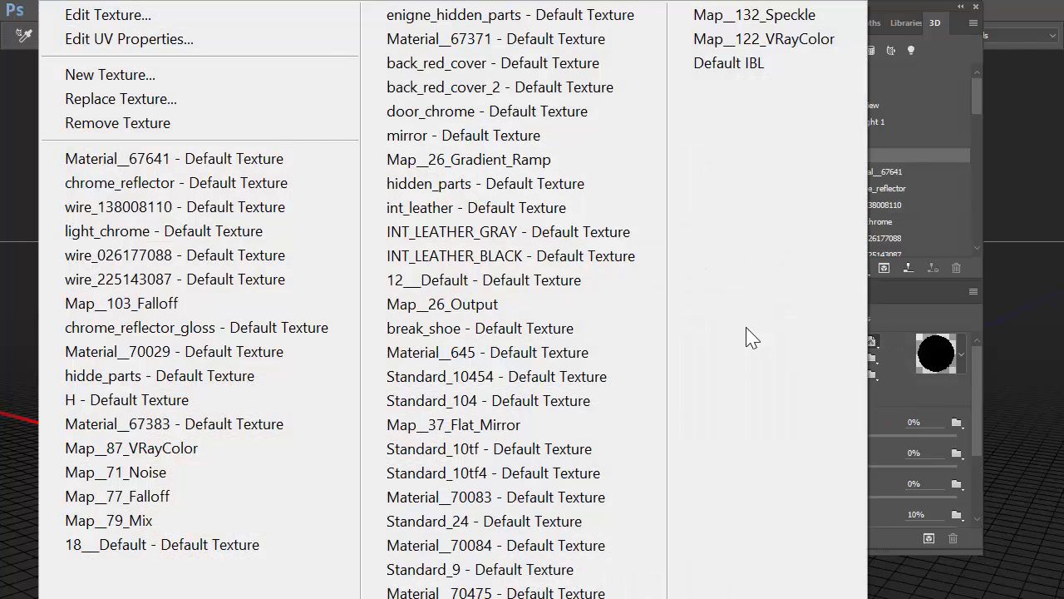
{"action": "left_click", "coordinate": [931, 7]}
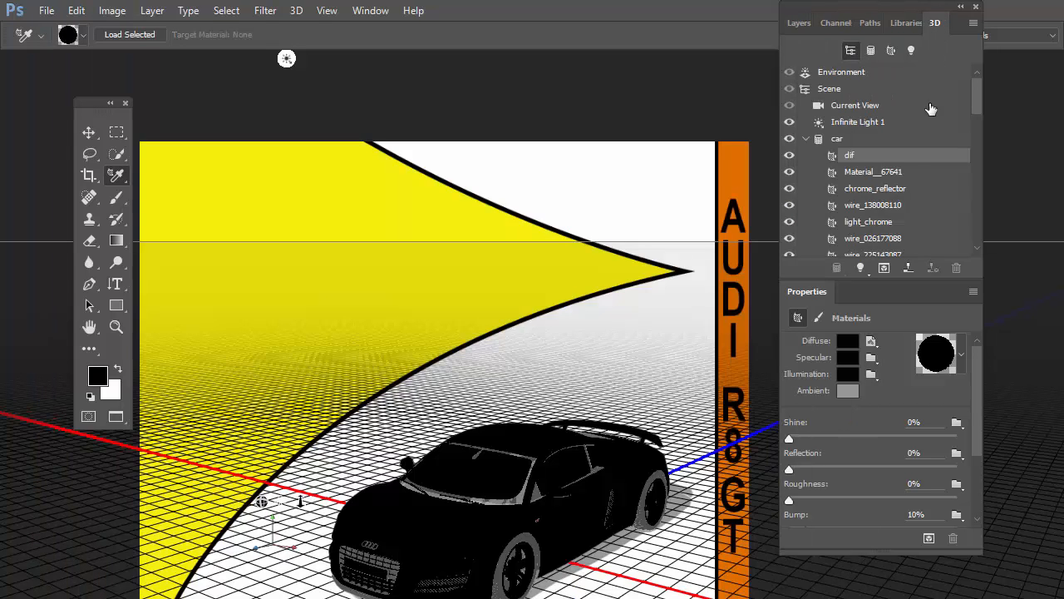
{"action": "left_click", "coordinate": [845, 345]}
{"action": "left_click", "coordinate": [813, 296]}
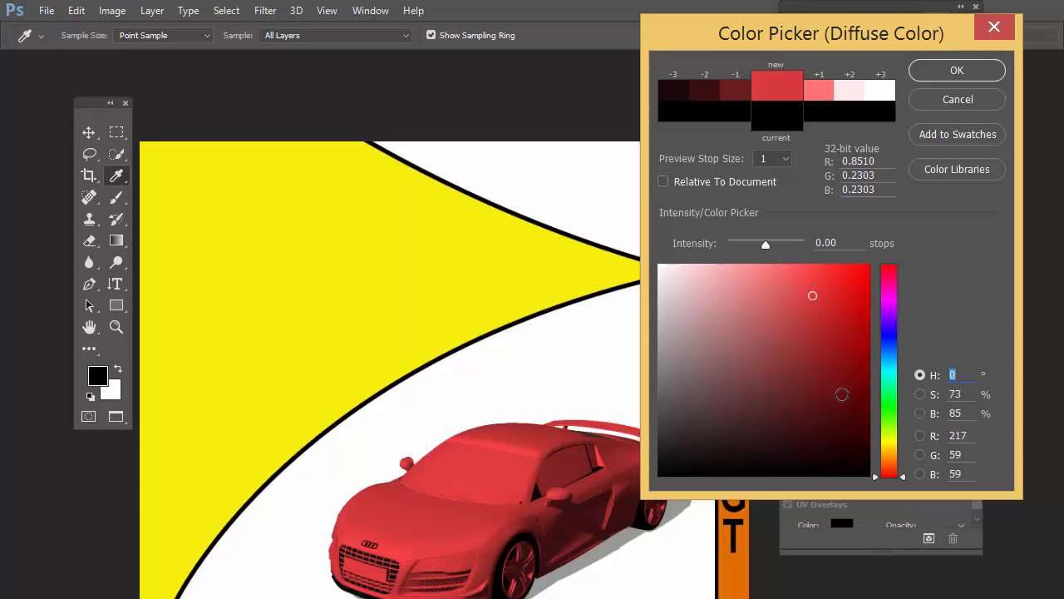
{"action": "left_click", "coordinate": [829, 352]}
{"action": "left_click", "coordinate": [898, 336]}
{"action": "left_click", "coordinate": [892, 399]}
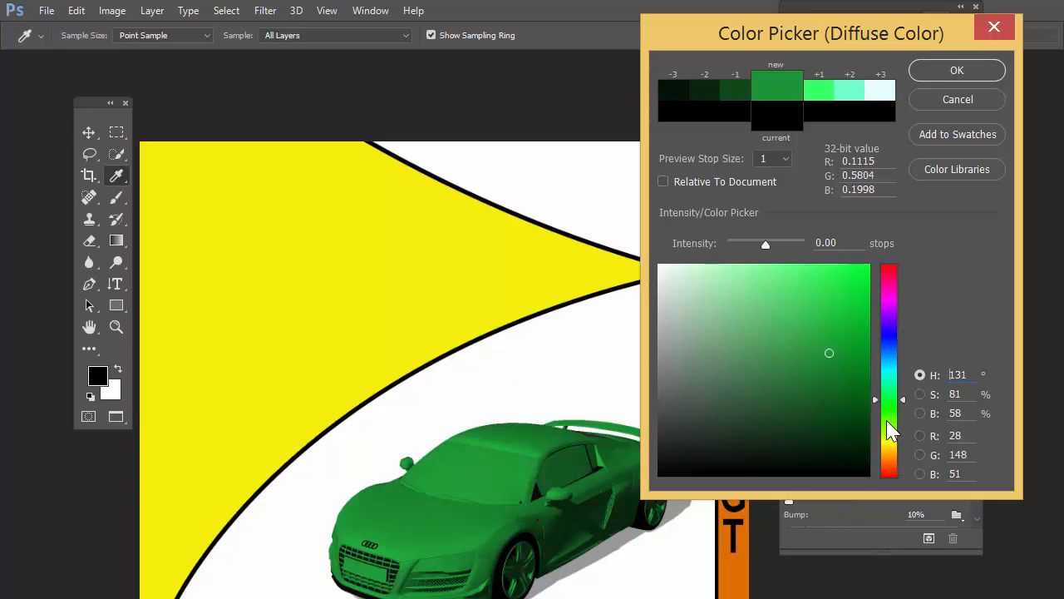
{"action": "left_click", "coordinate": [830, 385]}
{"action": "left_click", "coordinate": [888, 345]}
{"action": "left_click", "coordinate": [891, 313]}
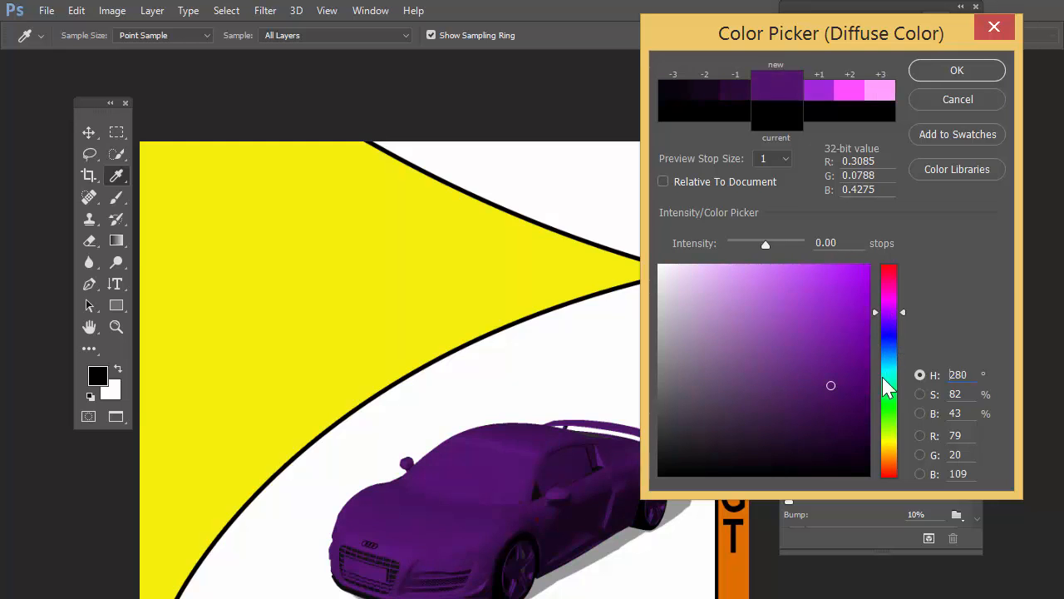
Step: Set the car body's diffuse colour to golden yellow (R 250, G 195, B 6), and switch to the Move tool
{"action": "left_click_drag", "start_coordinate": [850, 326], "coordinate": [865, 268]}
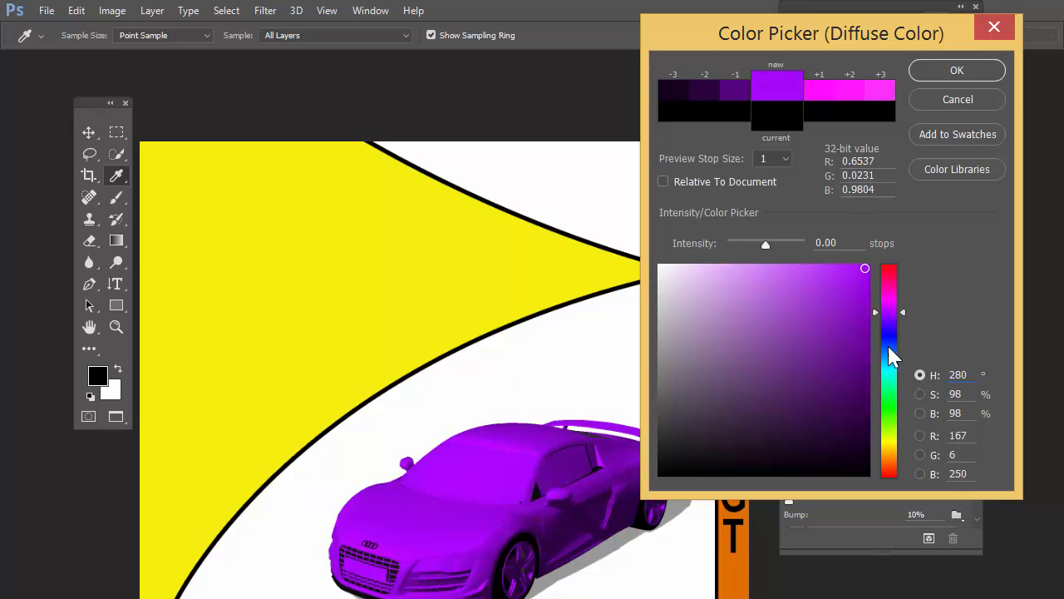
{"action": "left_click_drag", "start_coordinate": [891, 426], "coordinate": [892, 450]}
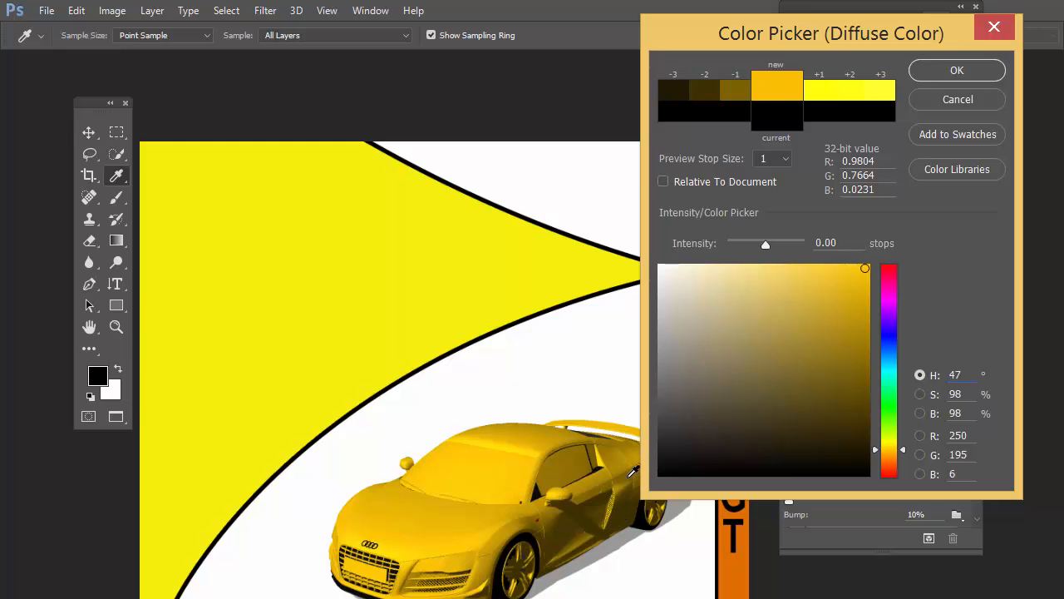
{"action": "left_click_drag", "start_coordinate": [837, 45], "coordinate": [765, 62]}
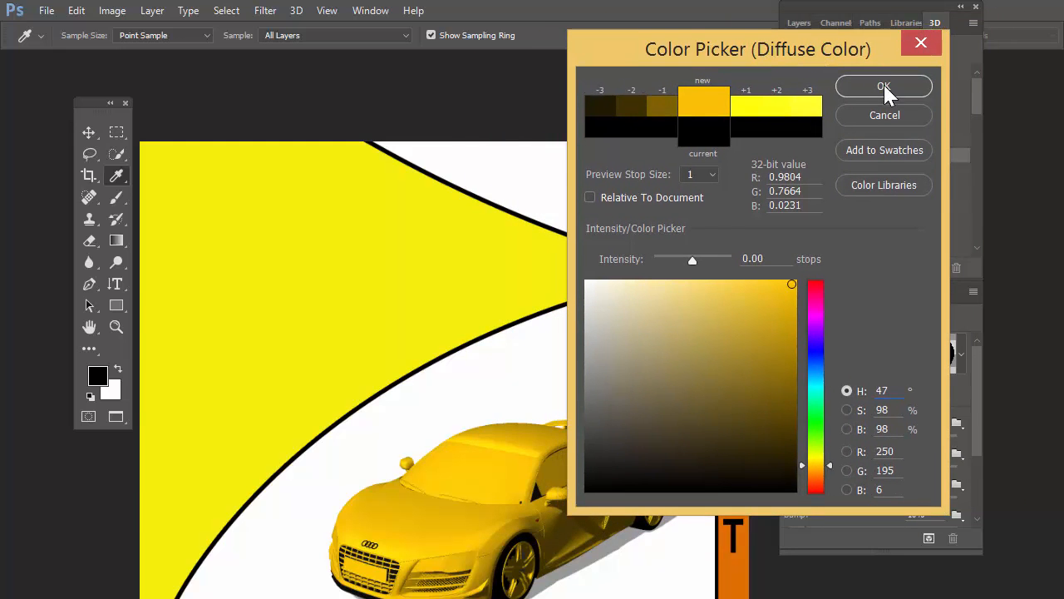
{"action": "left_click", "coordinate": [884, 87]}
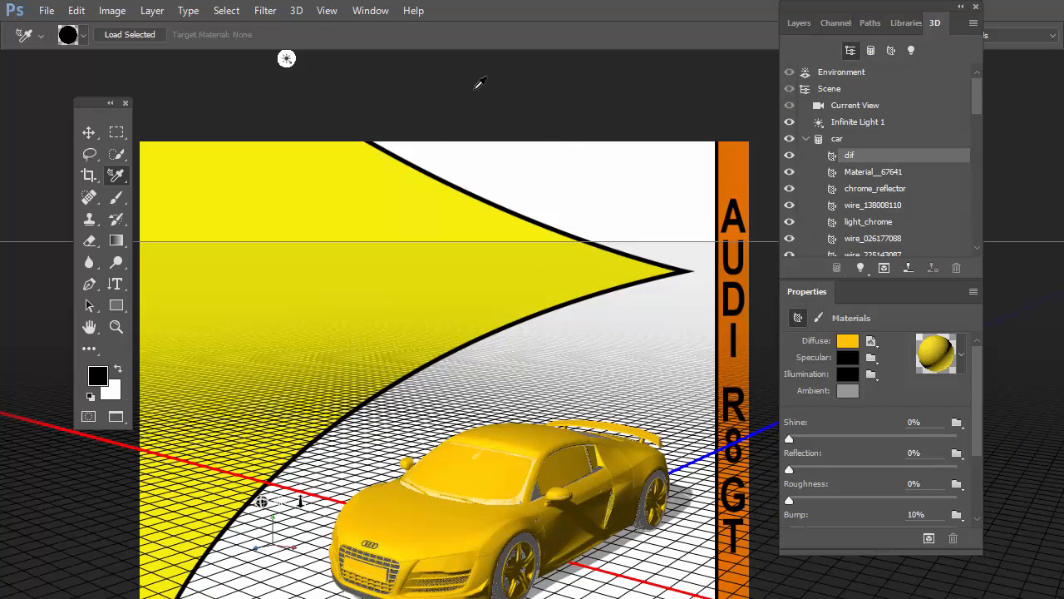
{"action": "key", "text": "v"}
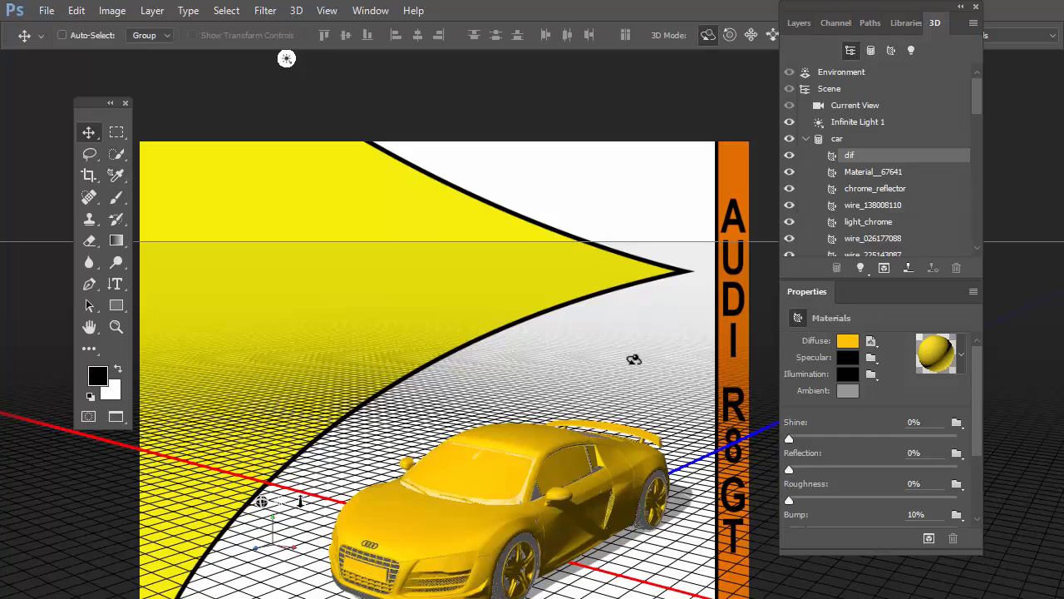
Step: Orbit the 3D camera's Current View to a lower front three-quarter view of the car, and clear the way to the 3D mode options
{"action": "left_click", "coordinate": [647, 358]}
{"action": "left_click_drag", "start_coordinate": [606, 355], "coordinate": [629, 346]}
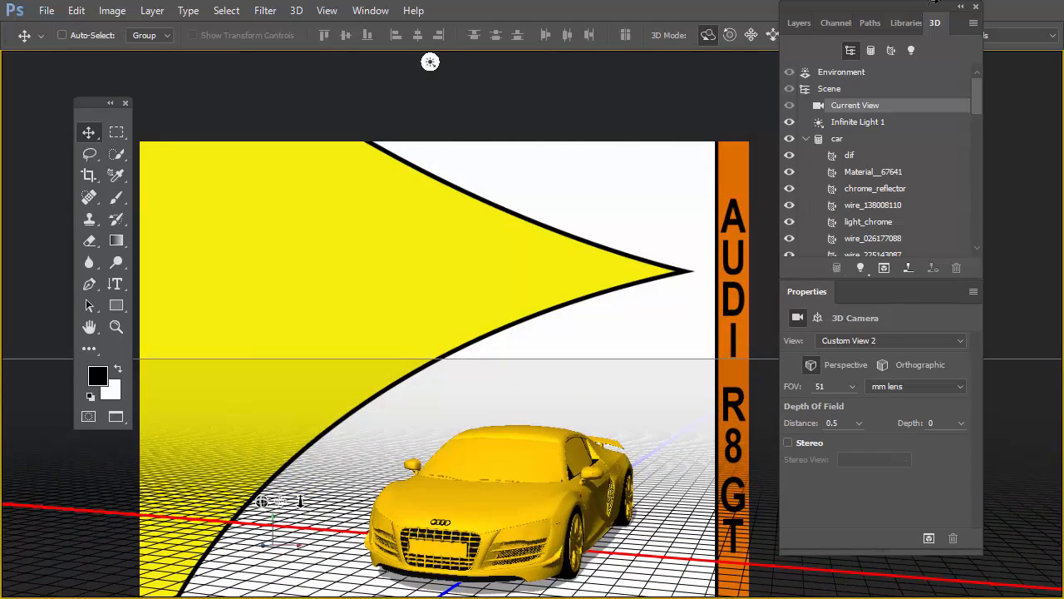
{"action": "left_click_drag", "start_coordinate": [878, 11], "coordinate": [931, 54]}
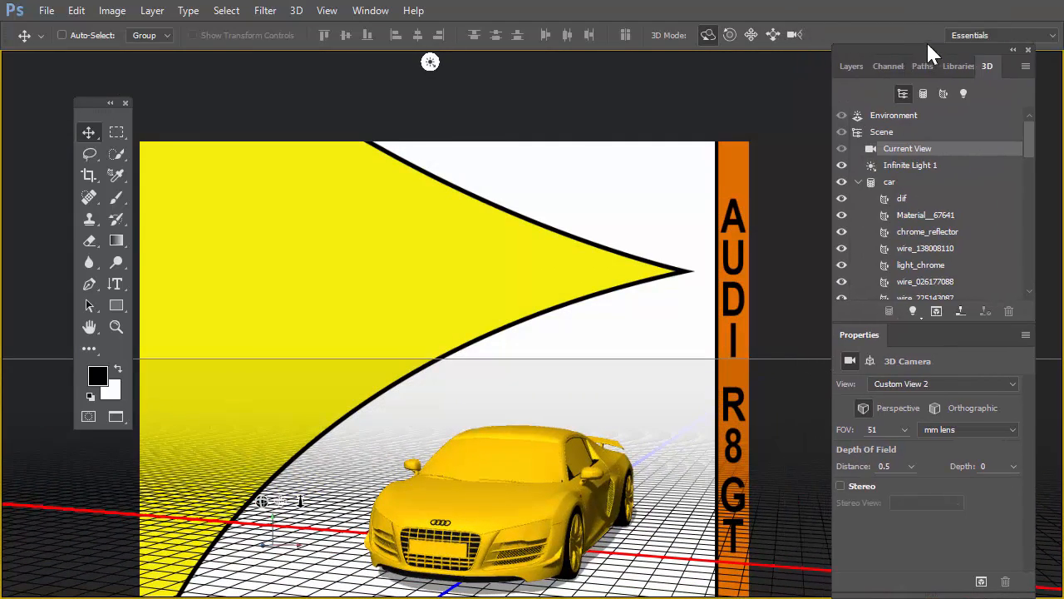
Step: Slide the 3D camera closer to enlarge the car, and pan it up so the whole car fits in the page's lower right
{"action": "left_click", "coordinate": [773, 37]}
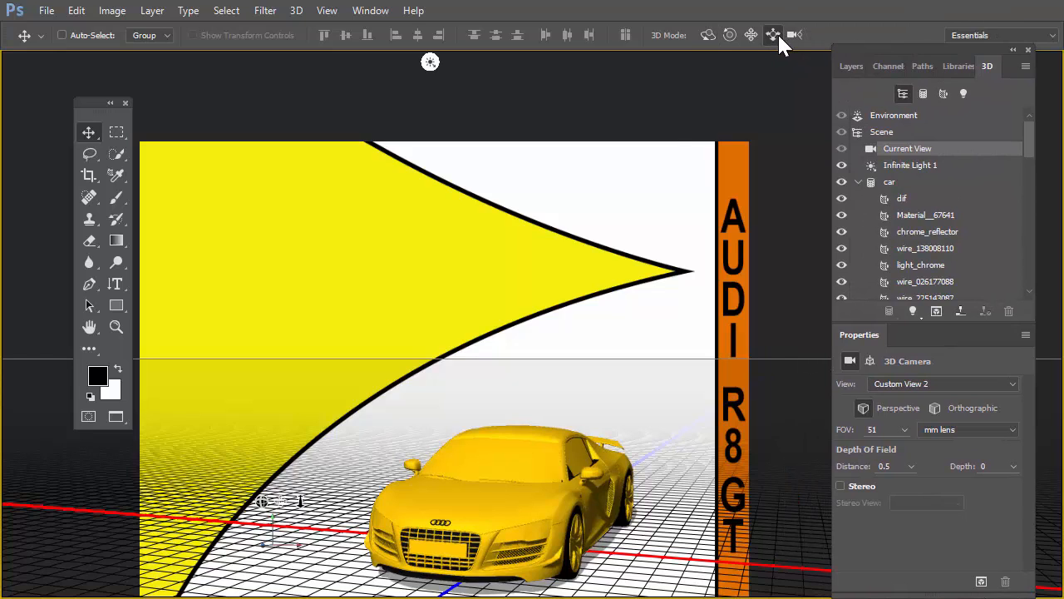
{"action": "left_click_drag", "start_coordinate": [568, 282], "coordinate": [601, 375]}
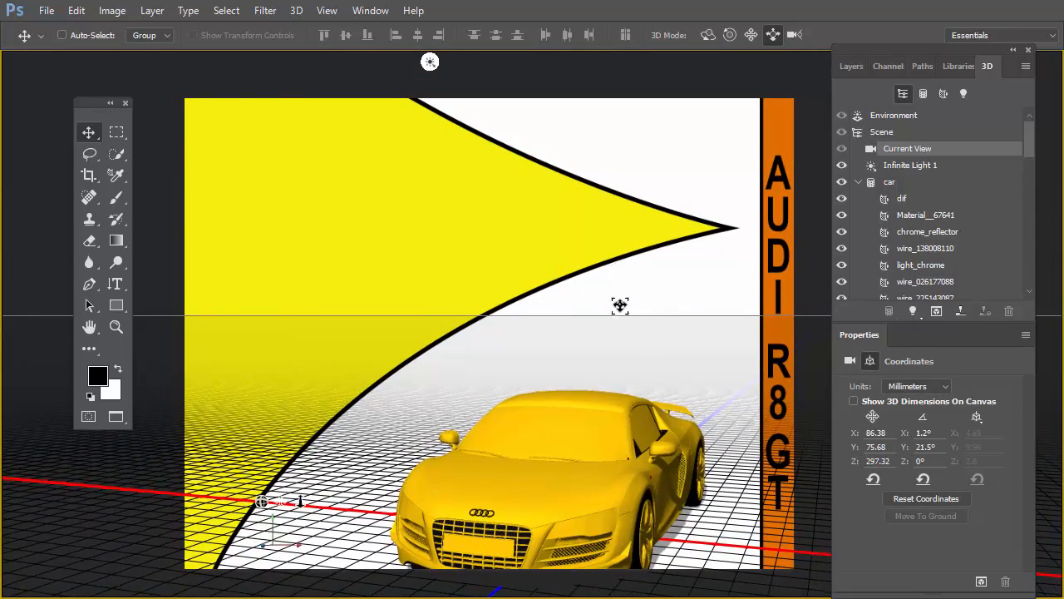
{"action": "left_click_drag", "start_coordinate": [620, 306], "coordinate": [610, 355]}
{"action": "left_click", "coordinate": [751, 34]}
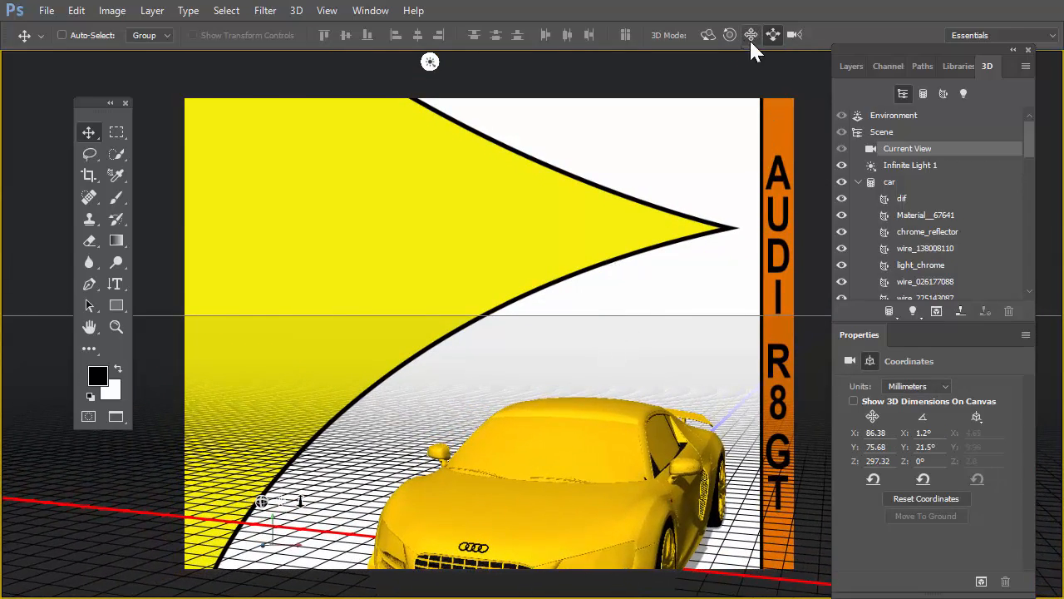
{"action": "left_click_drag", "start_coordinate": [600, 403], "coordinate": [592, 382]}
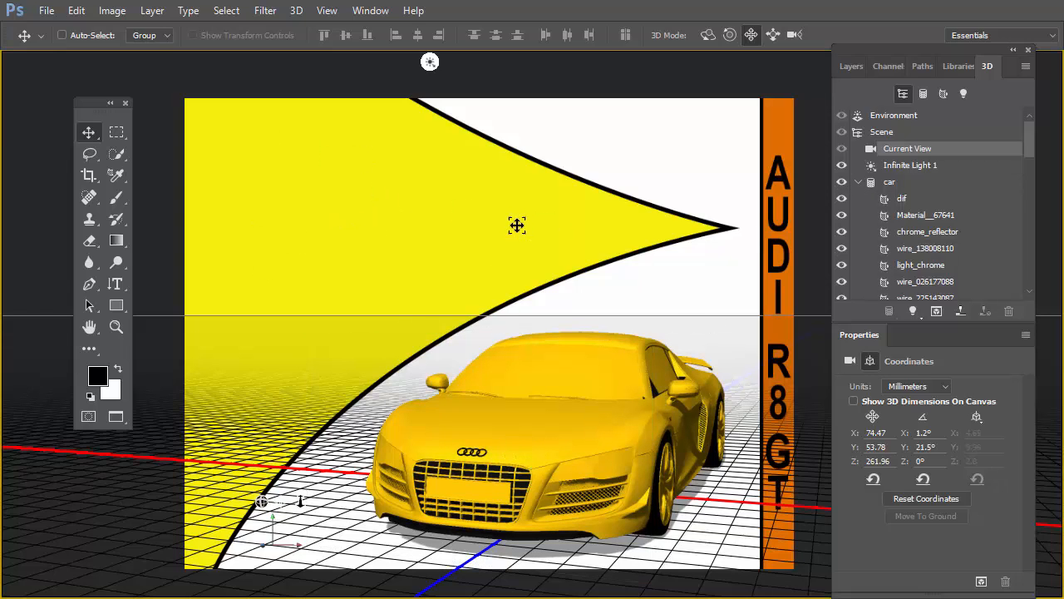
Step: Duplicate the r8_gt_obj car layer and collapse the texture lists of the copy and the original
{"action": "left_click", "coordinate": [857, 182]}
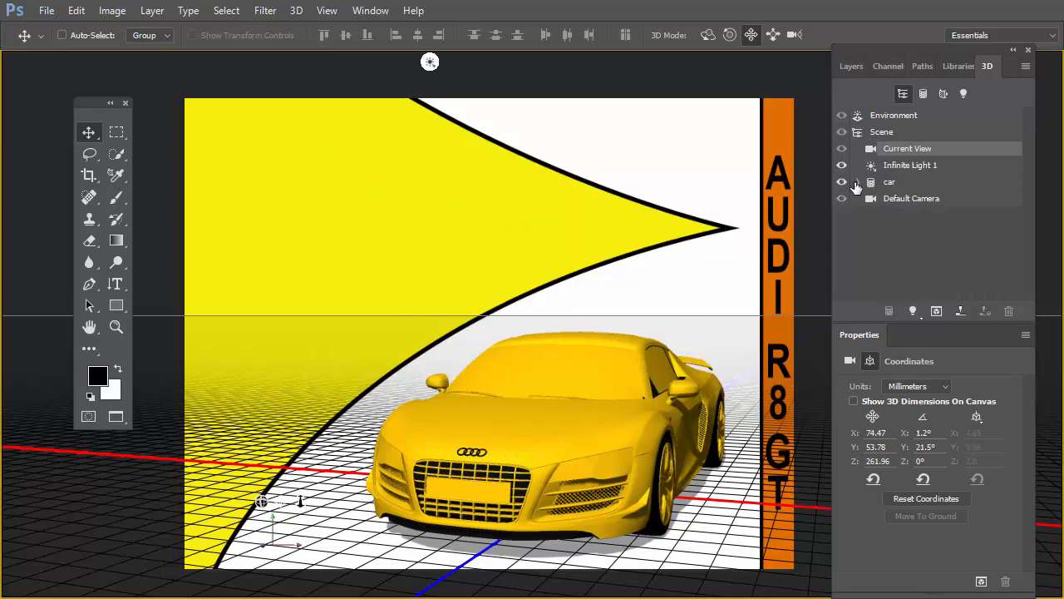
{"action": "left_click", "coordinate": [851, 67]}
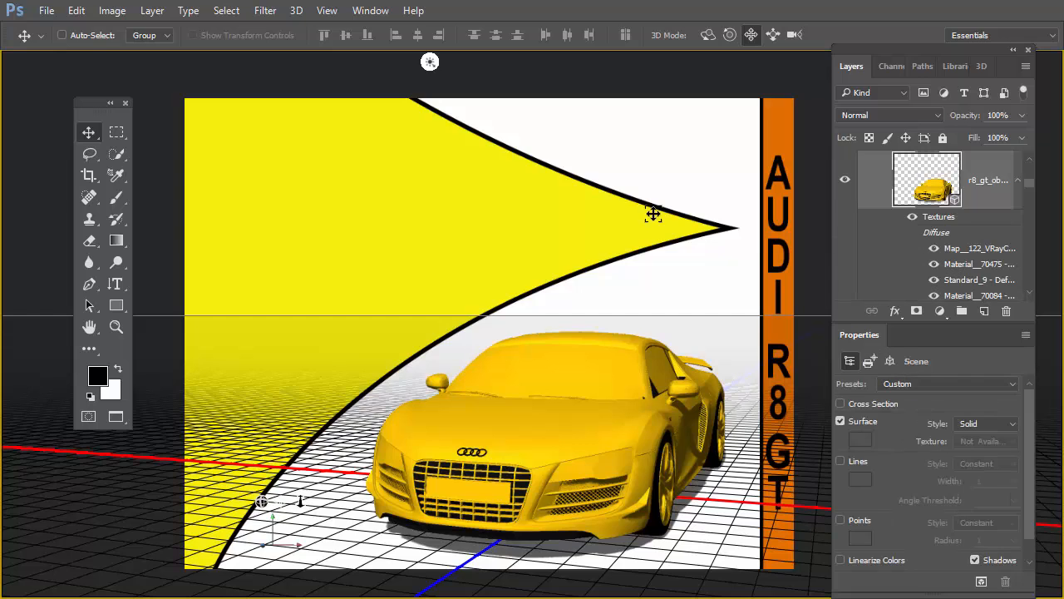
{"action": "left_click_drag", "start_coordinate": [1028, 178], "coordinate": [1028, 238]}
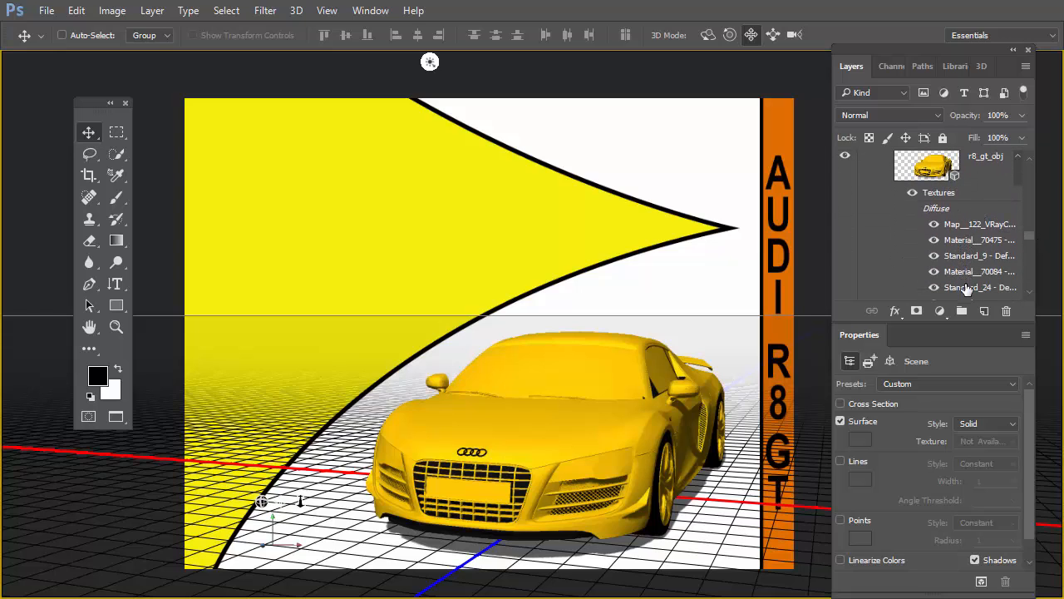
{"action": "left_click", "coordinate": [1017, 156]}
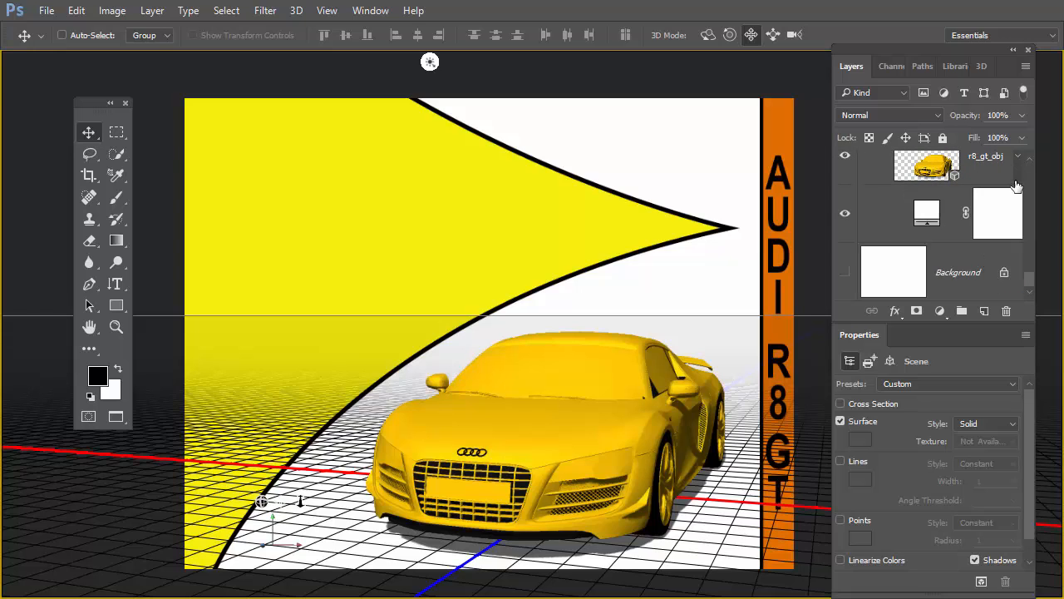
{"action": "left_click_drag", "start_coordinate": [1028, 280], "coordinate": [1027, 220]}
{"action": "left_click", "coordinate": [1017, 227]}
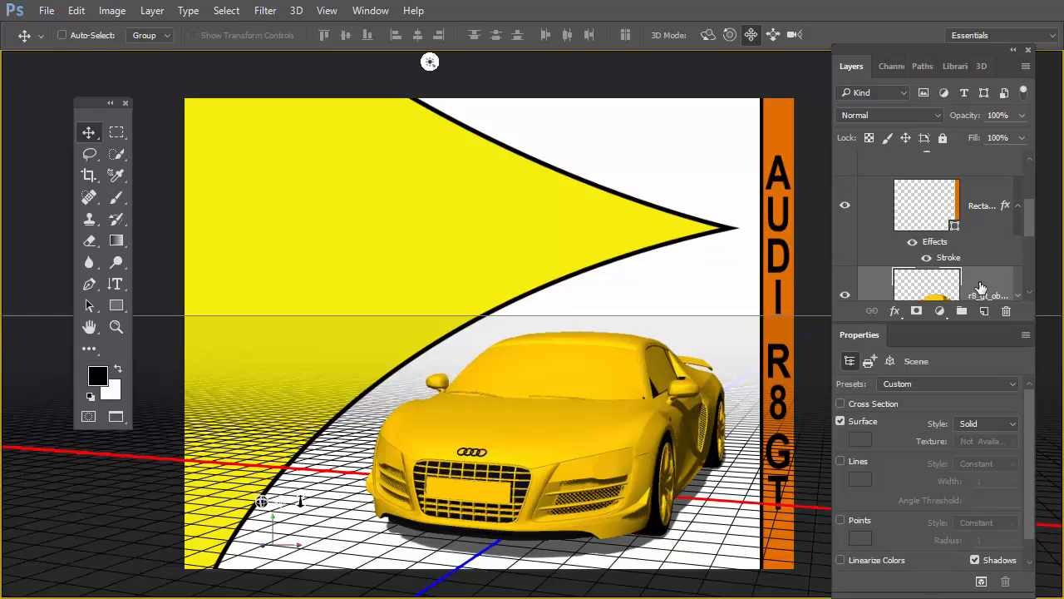
Step: Move the duplicate car layer above the yellow shape layer in the layout group, enlarging the layer list to reach it
{"action": "left_click_drag", "start_coordinate": [980, 287], "coordinate": [927, 187]}
{"action": "scroll", "coordinate": [1028, 203], "scroll_direction": "up", "scroll_amount": 3}
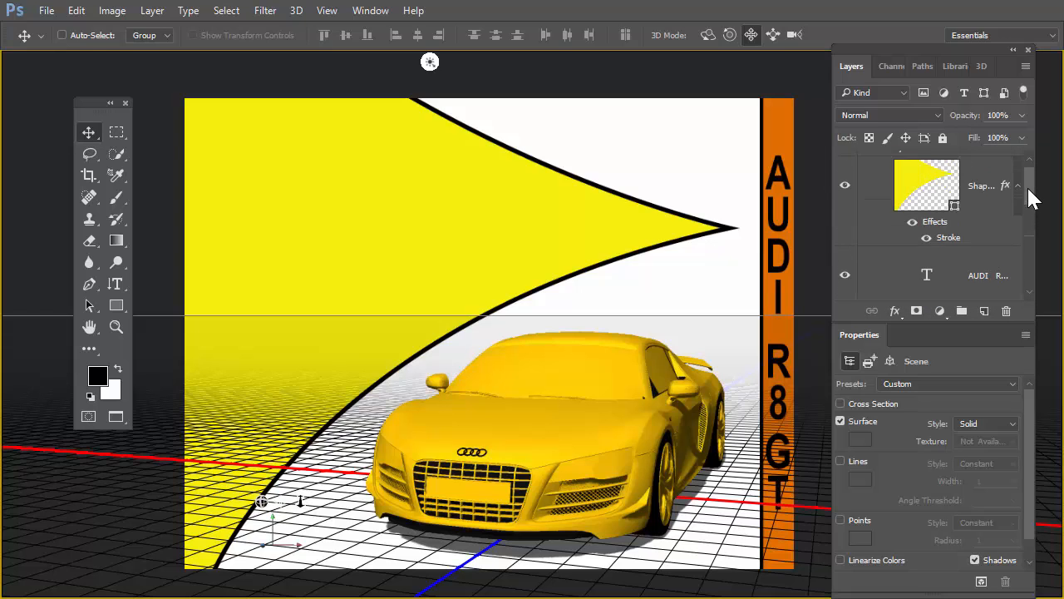
{"action": "scroll", "coordinate": [1029, 206], "scroll_direction": "down", "scroll_amount": 2}
{"action": "scroll", "coordinate": [1029, 204], "scroll_direction": "up", "scroll_amount": 3}
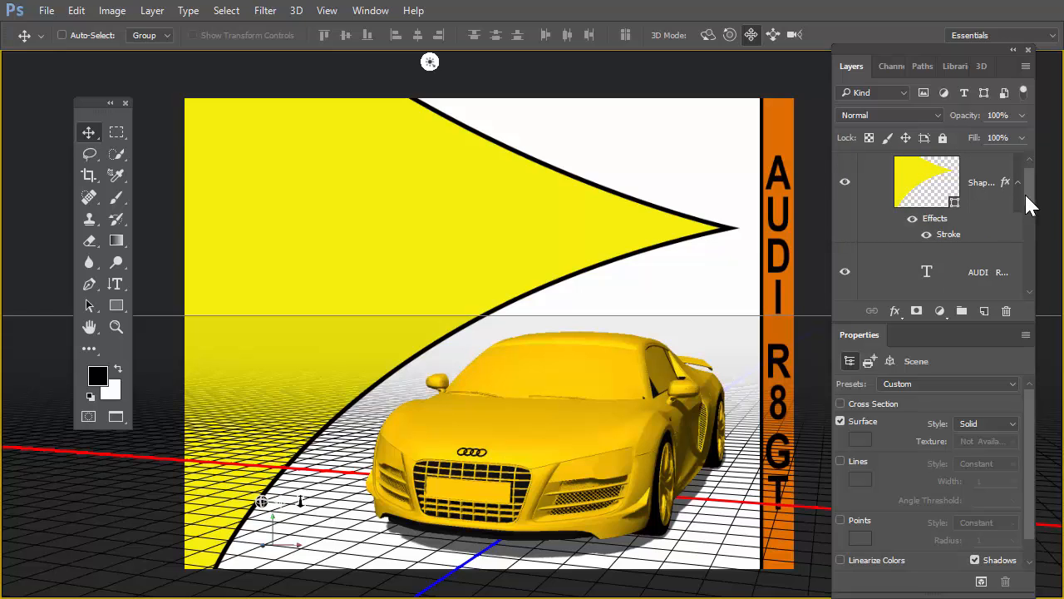
{"action": "scroll", "coordinate": [1029, 206], "scroll_direction": "down", "scroll_amount": 3}
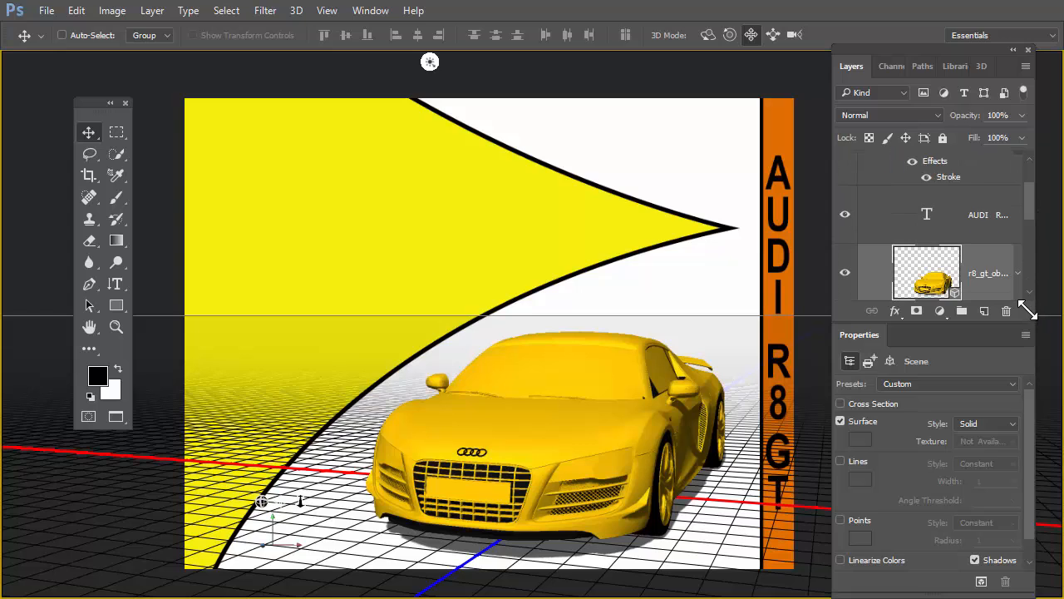
{"action": "double_click", "coordinate": [917, 344]}
{"action": "left_click_drag", "start_coordinate": [1028, 315], "coordinate": [1025, 529]}
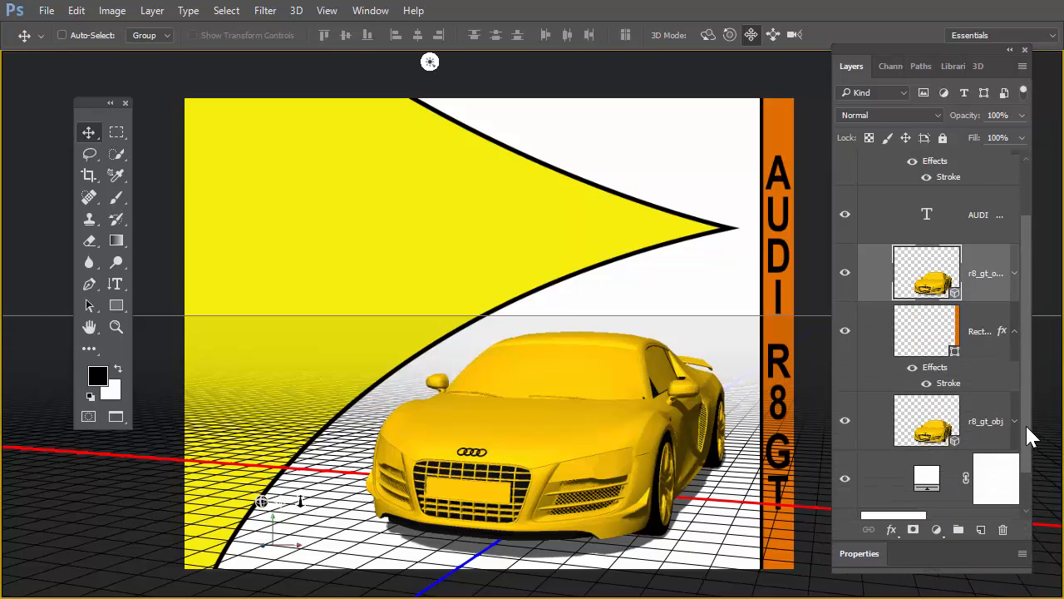
{"action": "scroll", "coordinate": [1029, 436], "scroll_direction": "up", "scroll_amount": 2}
{"action": "left_click_drag", "start_coordinate": [919, 350], "coordinate": [921, 189]}
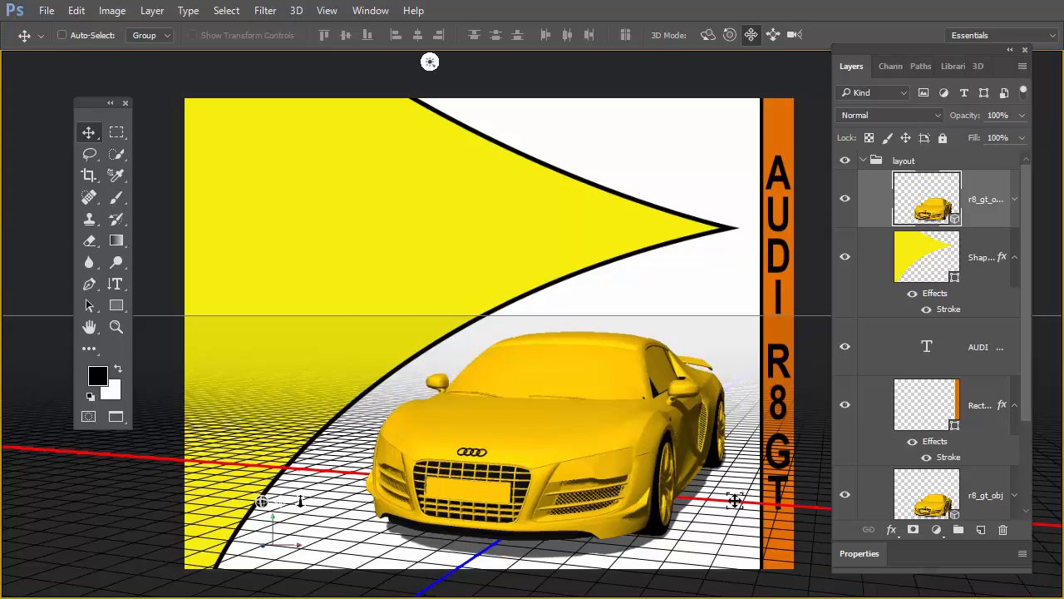
Step: Pan the duplicate car's 3D view to the page's upper left and orbit it so the front faces the opposite way
{"action": "left_click_drag", "start_coordinate": [732, 498], "coordinate": [372, 225]}
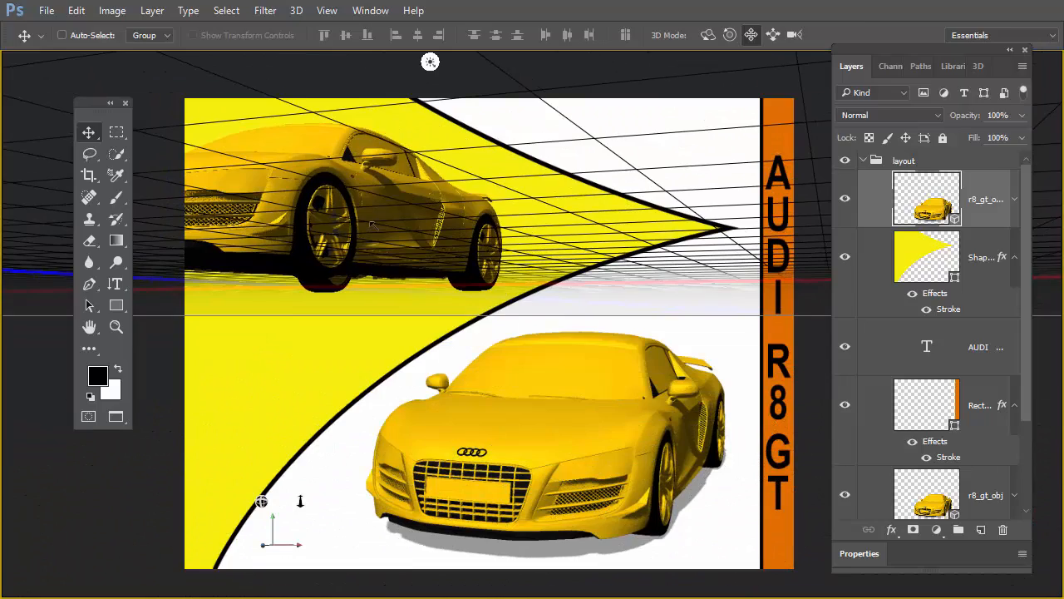
{"action": "left_click", "coordinate": [707, 35]}
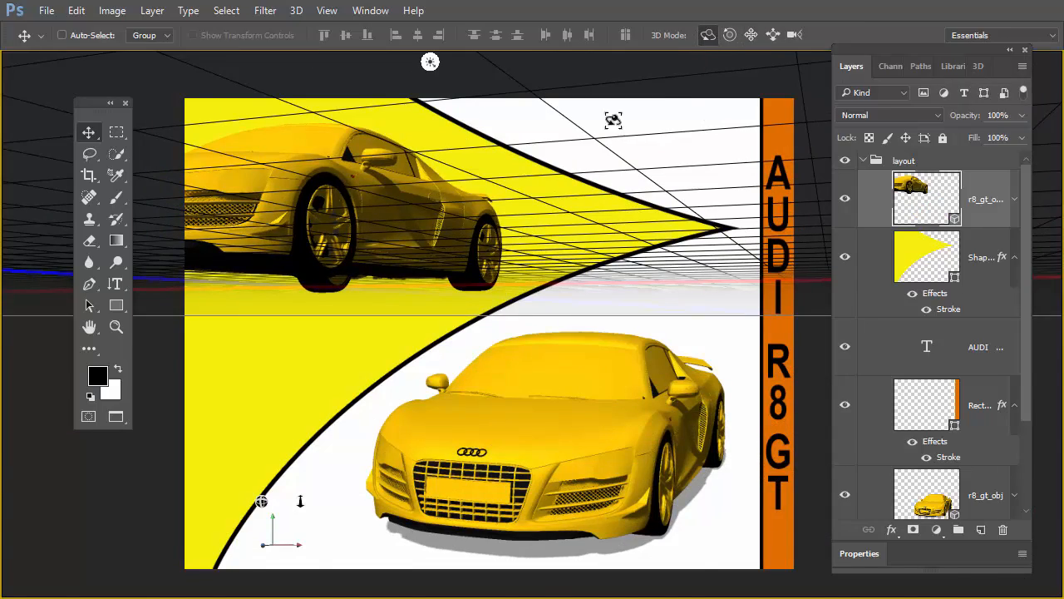
{"action": "left_click_drag", "start_coordinate": [503, 183], "coordinate": [1051, 188]}
{"action": "left_click_drag", "start_coordinate": [590, 161], "coordinate": [579, 162]}
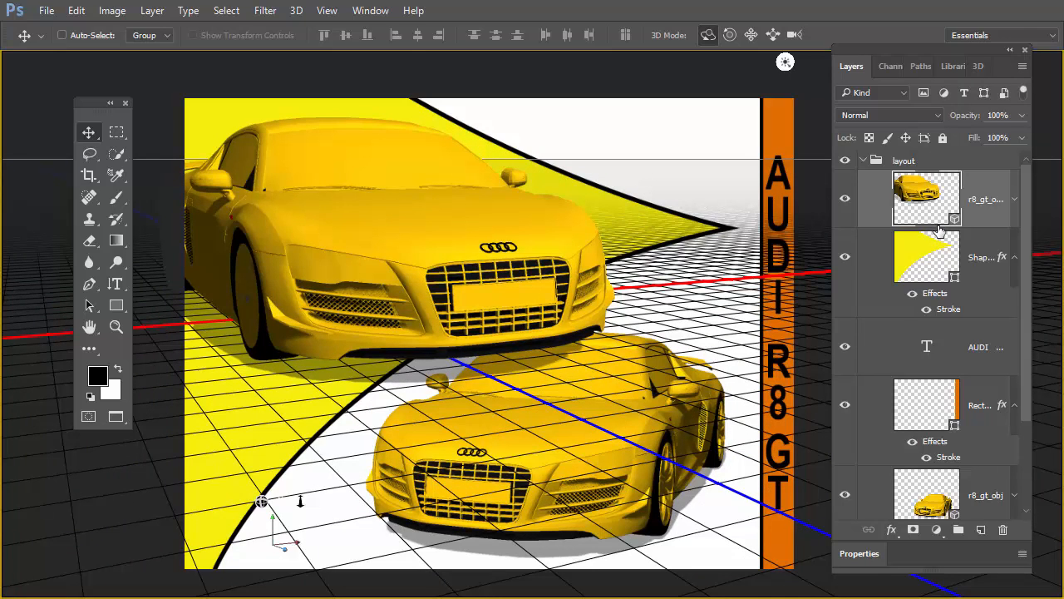
Step: Clip the duplicate car layer to the yellow shape layer, and adjust its 3D view to a lower, more frontal angle
{"action": "mouse_move", "coordinate": [939, 230]}
{"action": "left_mouse_down"}
{"action": "mouse_move", "coordinate": [925, 241]}
{"action": "mouse_move", "coordinate": [942, 239]}
{"action": "mouse_move", "coordinate": [920, 225]}
{"action": "left_mouse_up"}
{"action": "left_click", "coordinate": [920, 224], "text": "alt"}
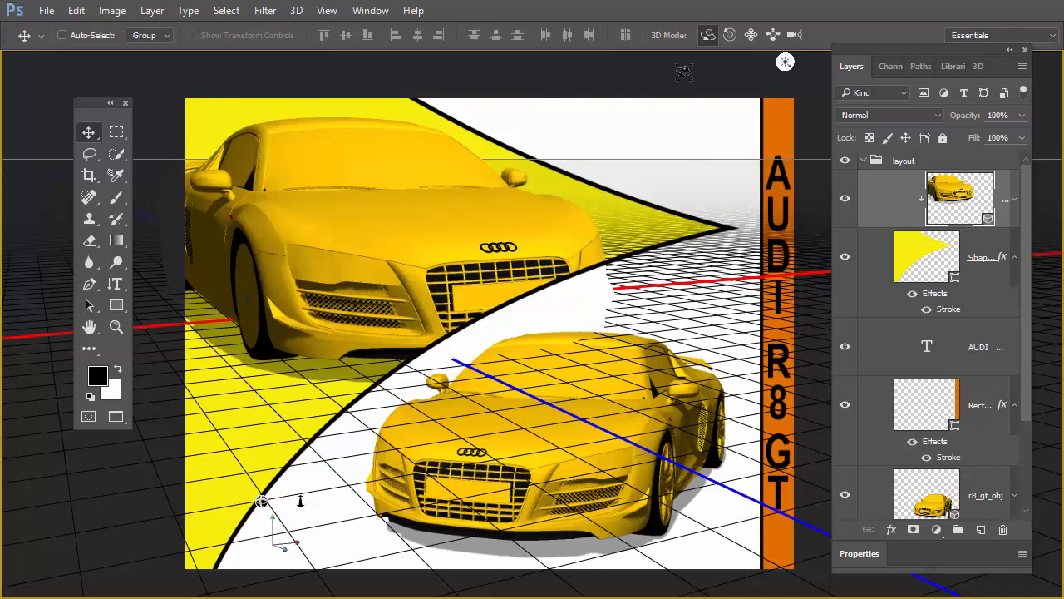
{"action": "left_click_drag", "start_coordinate": [660, 164], "coordinate": [733, 177]}
{"action": "left_click", "coordinate": [751, 34]}
{"action": "left_click", "coordinate": [707, 34]}
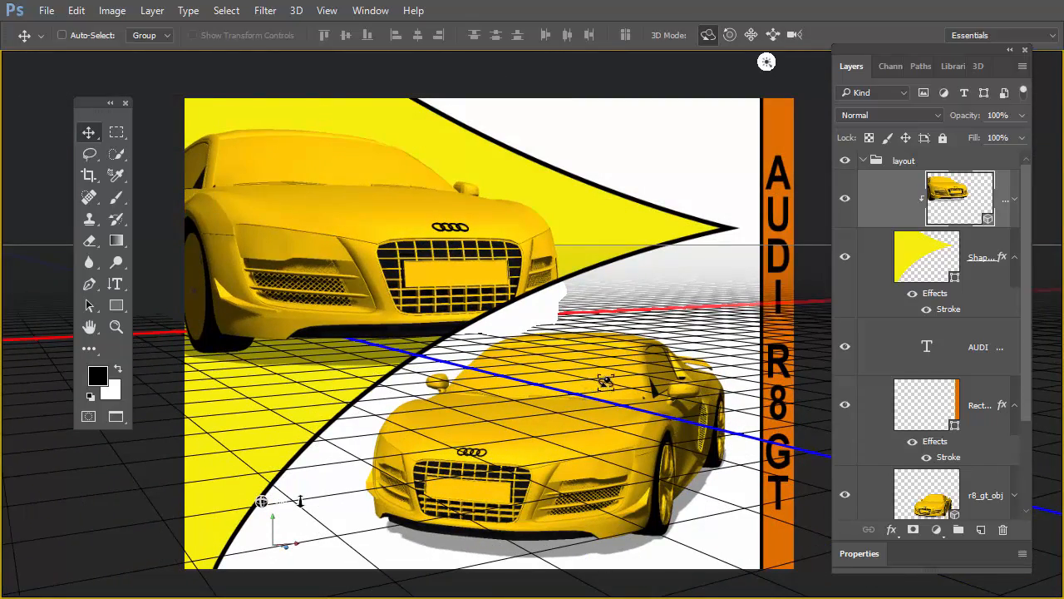
Step: Select the original r8_gt_obj layer, slide its 3D view slightly closer and pan the car up towards the orange strip
{"action": "left_click", "coordinate": [937, 486]}
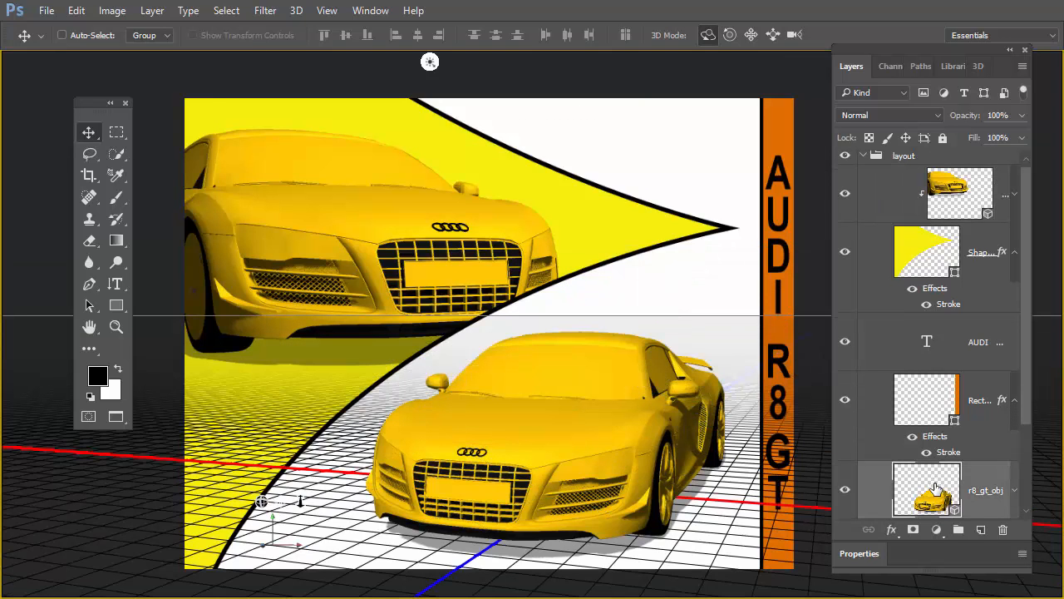
{"action": "left_click", "coordinate": [770, 35]}
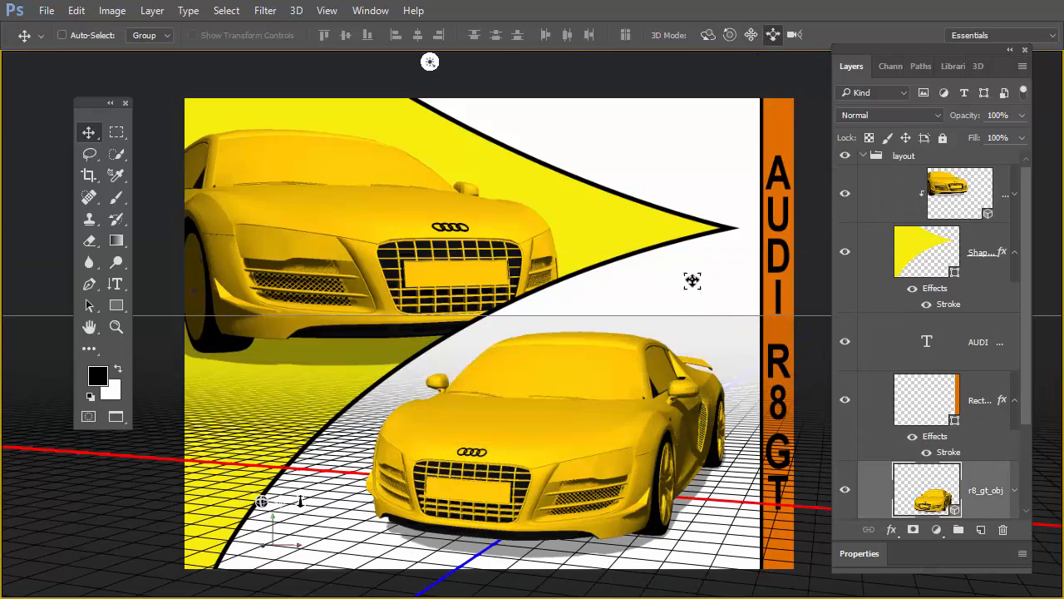
{"action": "left_click_drag", "start_coordinate": [692, 277], "coordinate": [693, 297]}
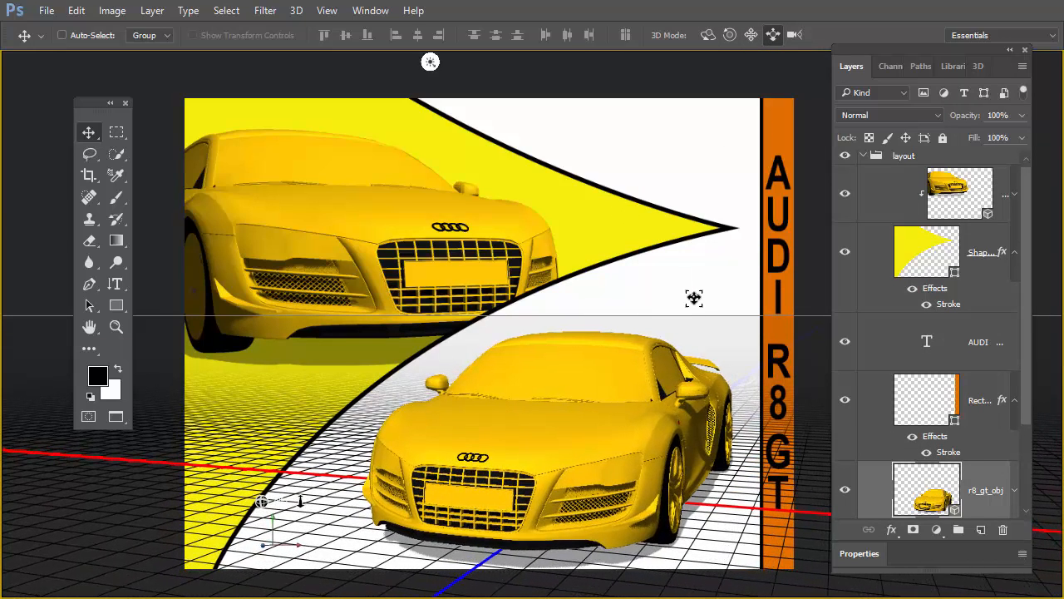
{"action": "left_click", "coordinate": [751, 34]}
{"action": "left_click_drag", "start_coordinate": [728, 316], "coordinate": [734, 307]}
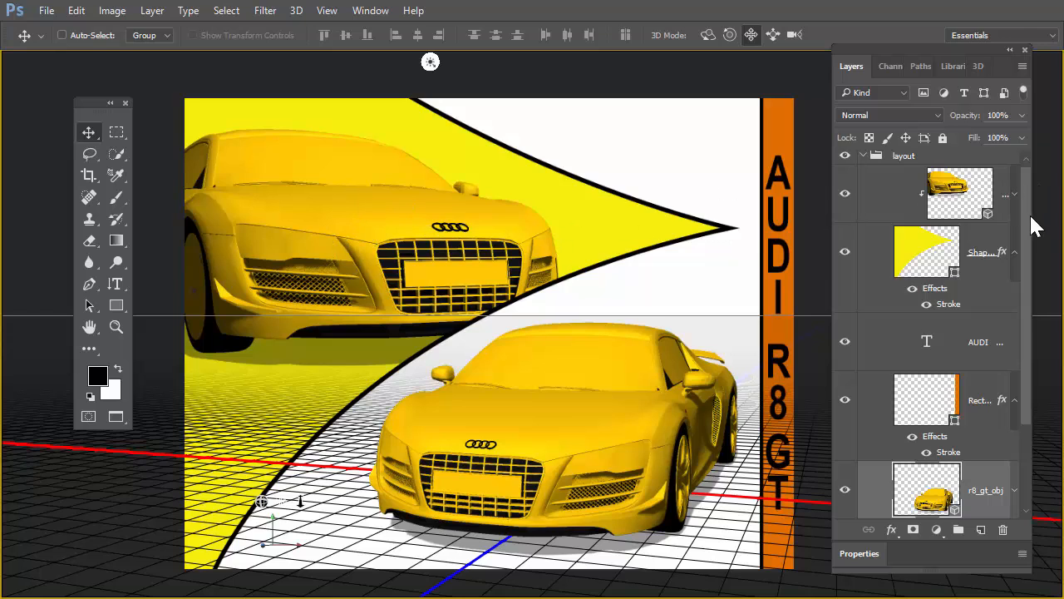
Step: Select the clipped duplicate car layer and show its 3D scene contents
{"action": "scroll", "coordinate": [1031, 224], "scroll_direction": "up", "scroll_amount": 1}
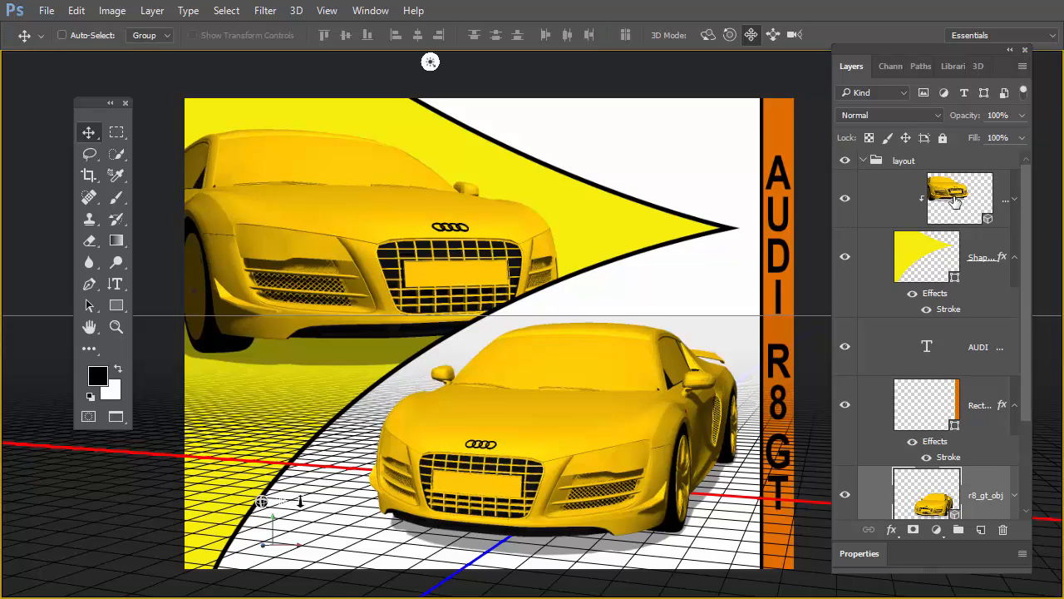
{"action": "left_click", "coordinate": [954, 202]}
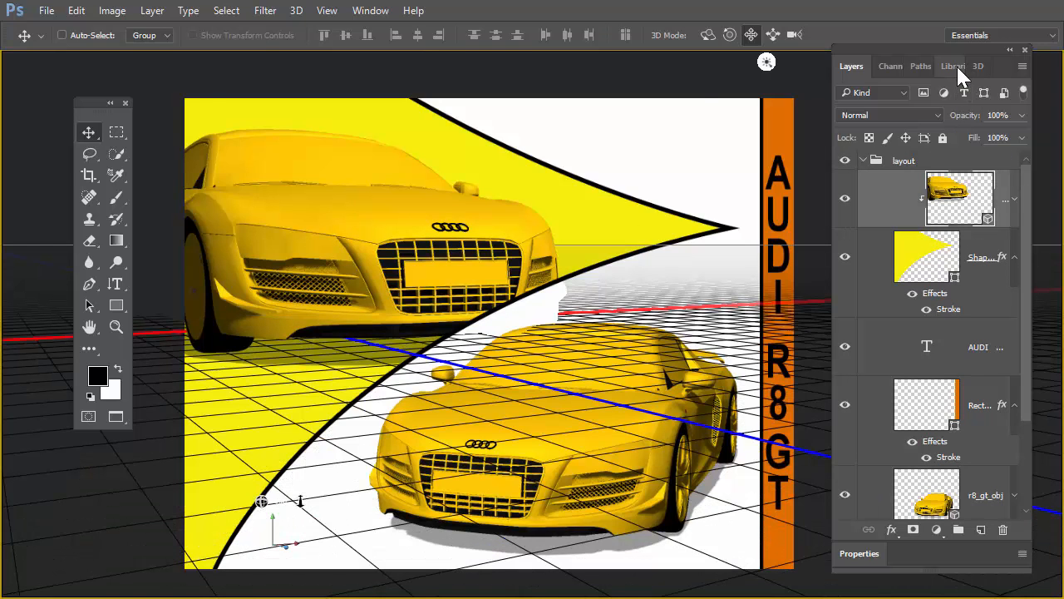
{"action": "left_click", "coordinate": [46, 11]}
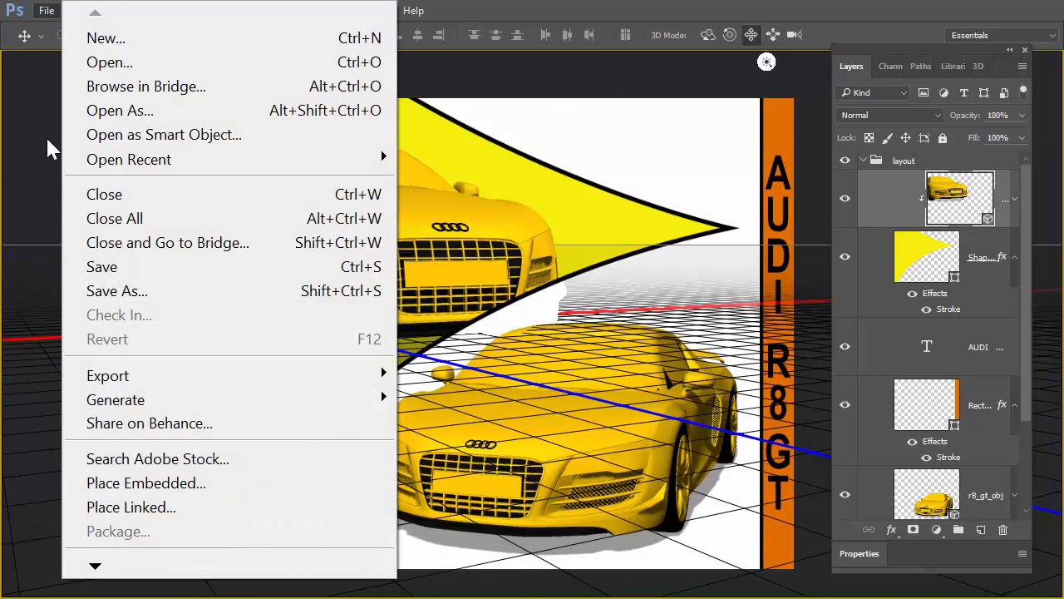
{"action": "left_click", "coordinate": [459, 12]}
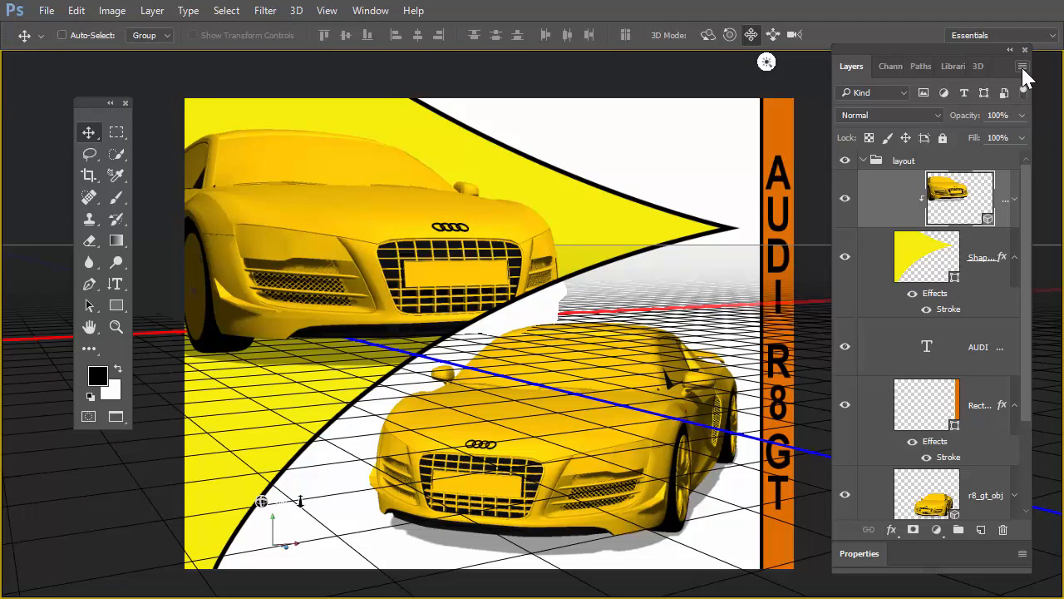
{"action": "left_click", "coordinate": [976, 68]}
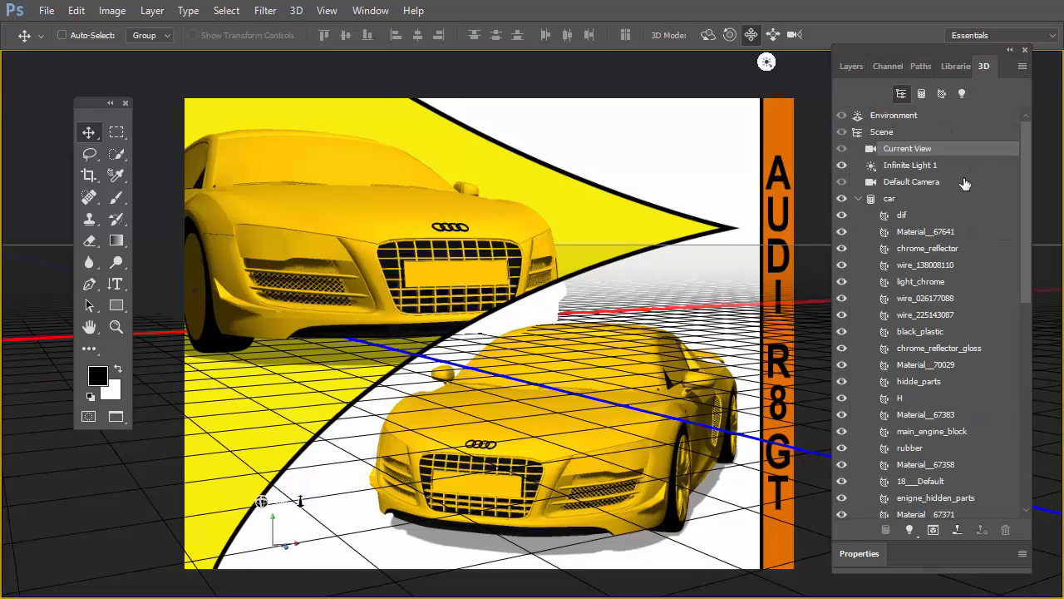
Step: Sample the upper car's body material on the hood with the 3D Material Eyedropper Tool, and shorten the scene list
{"action": "left_click", "coordinate": [116, 175]}
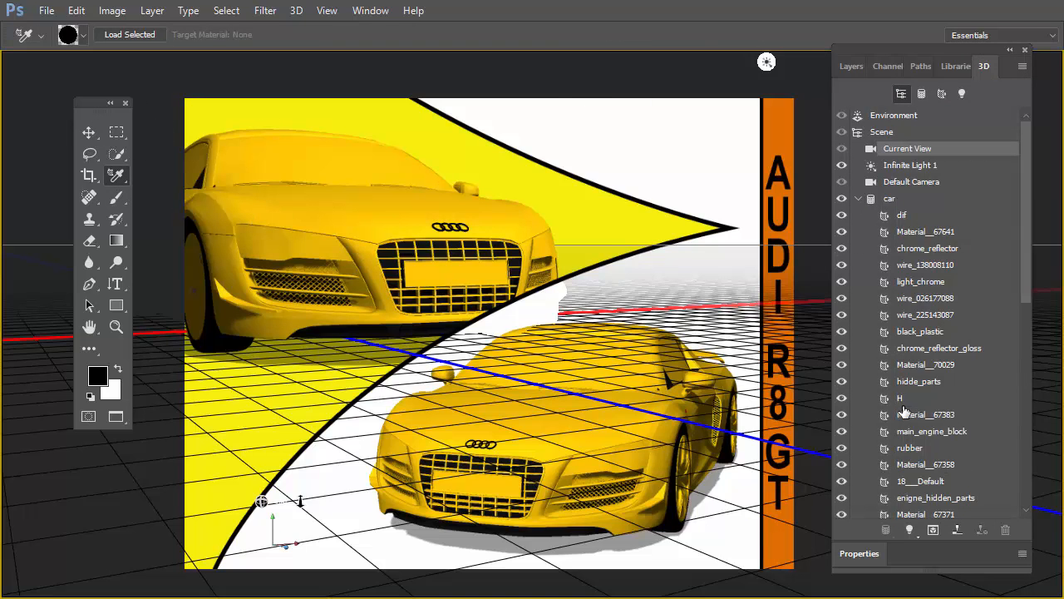
{"action": "left_click", "coordinate": [930, 302]}
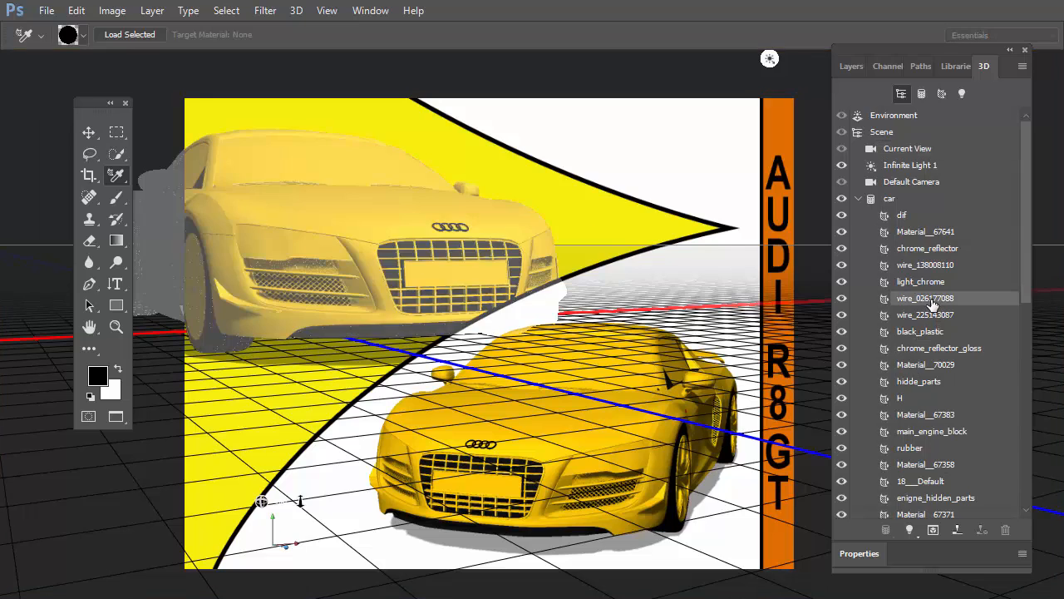
{"action": "left_click", "coordinate": [917, 251]}
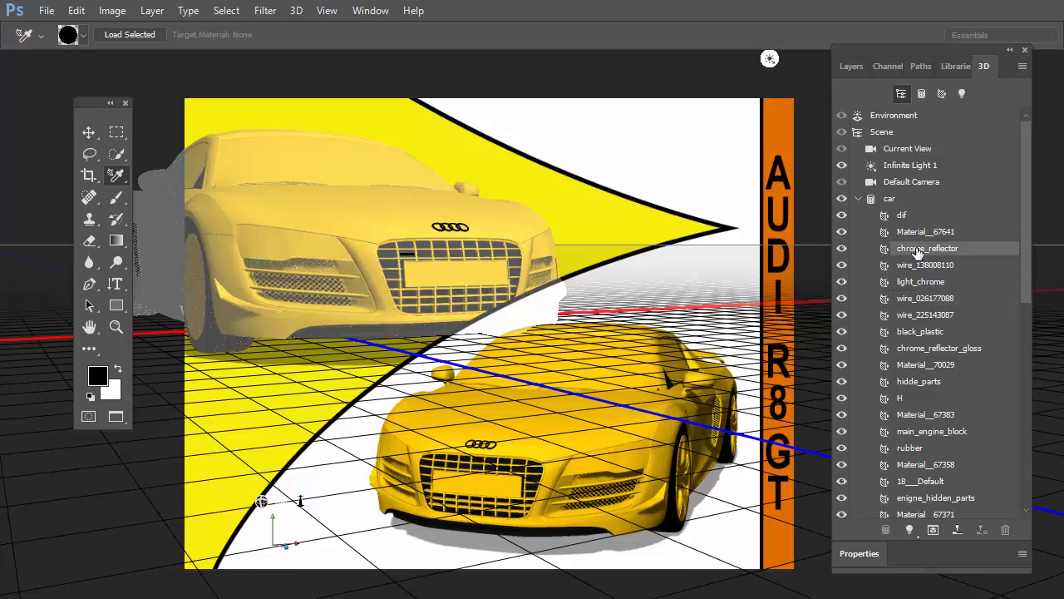
{"action": "left_click", "coordinate": [919, 350]}
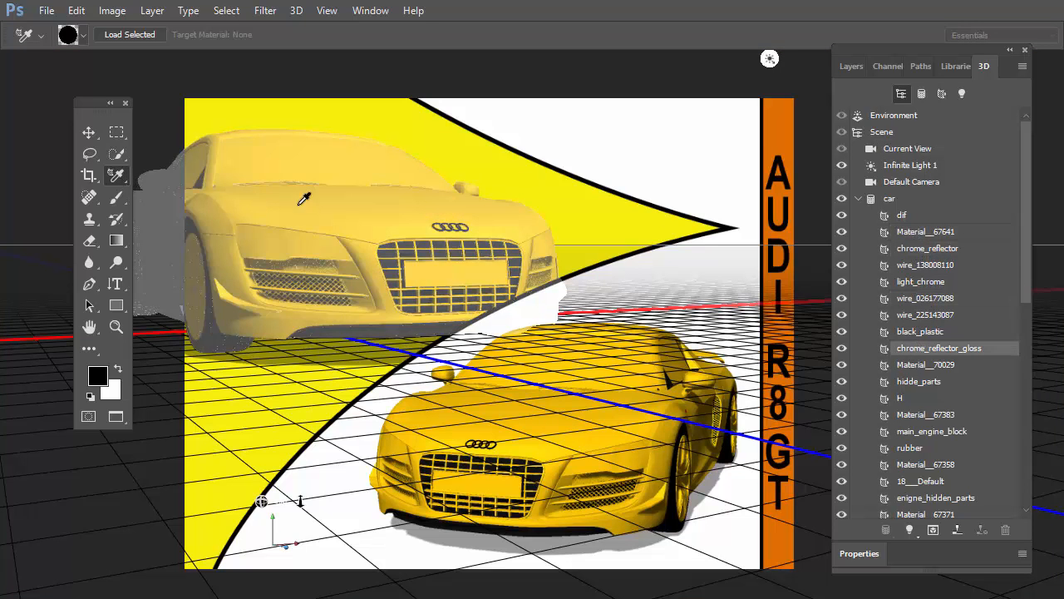
{"action": "left_click", "coordinate": [365, 203]}
{"action": "left_click", "coordinate": [366, 203]}
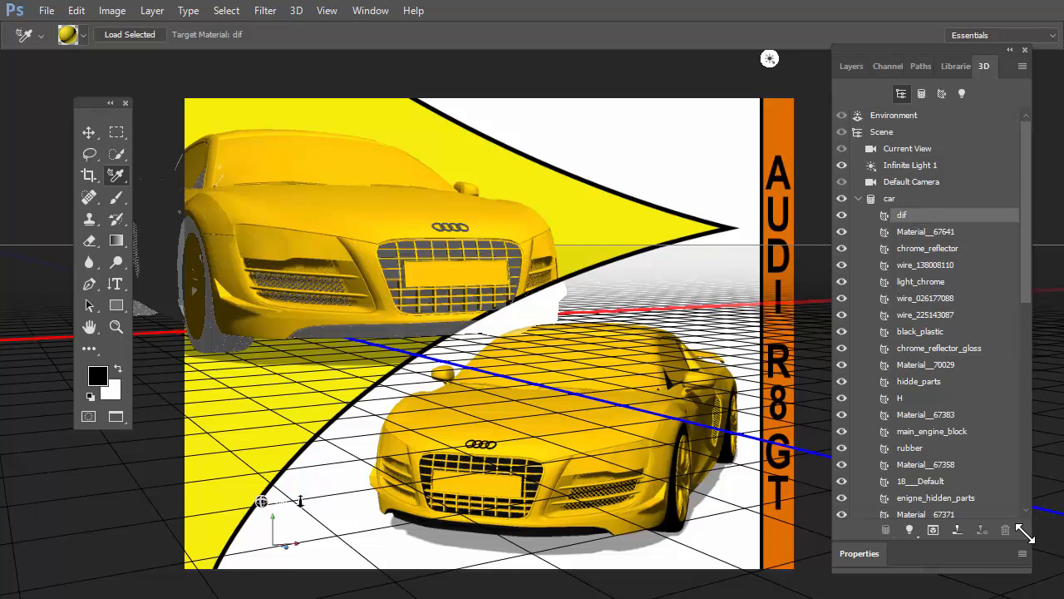
{"action": "left_click_drag", "start_coordinate": [1026, 527], "coordinate": [1024, 304]}
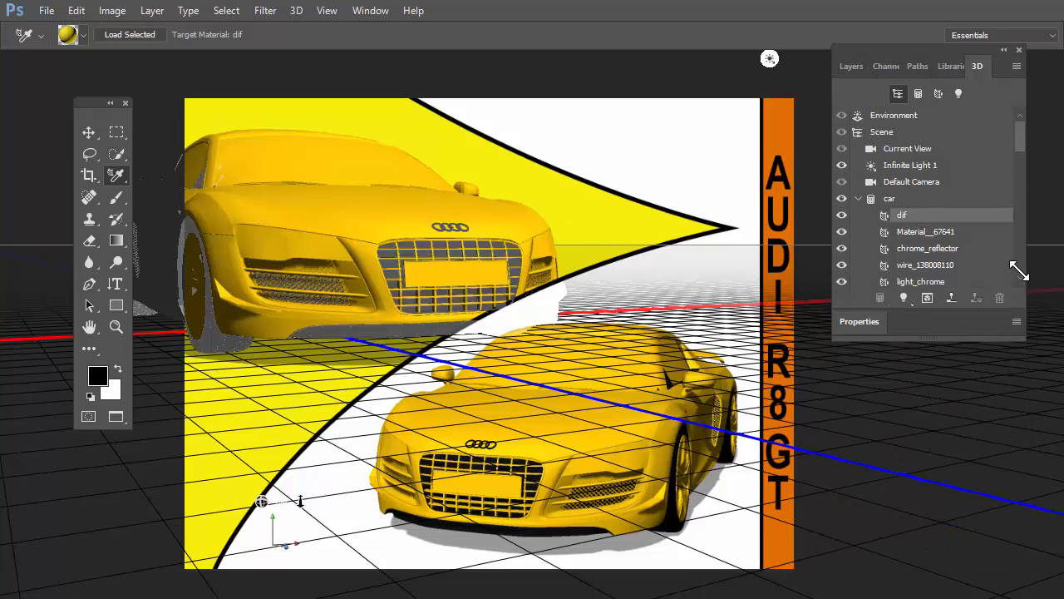
Step: Set the diffuse colour of the upper car's dif material to blue with hue 227, saturation 98 and brightness 98
{"action": "left_click", "coordinate": [871, 329]}
{"action": "left_click", "coordinate": [898, 375]}
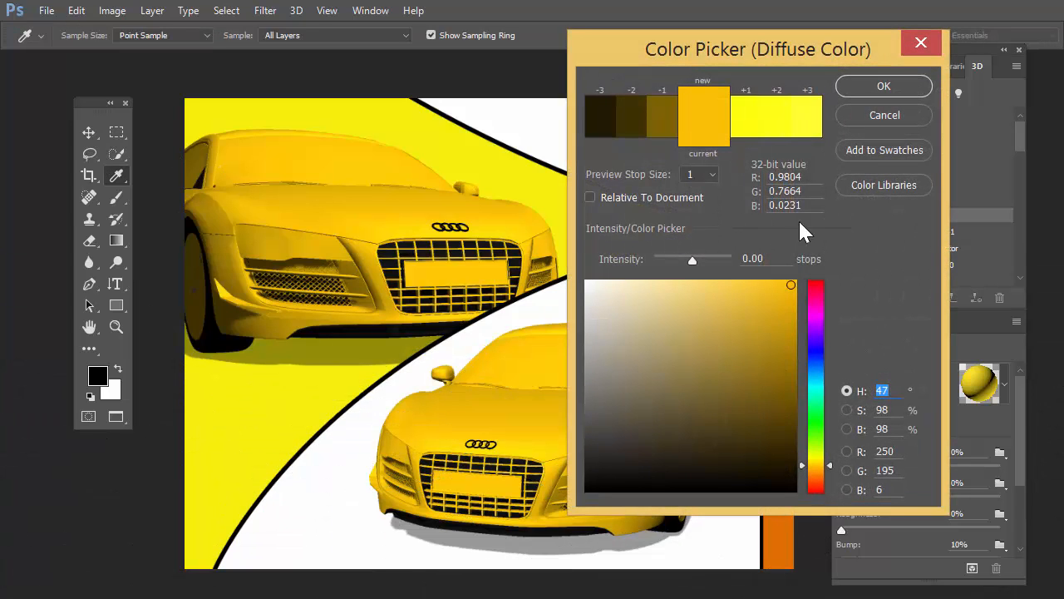
{"action": "left_click", "coordinate": [815, 370]}
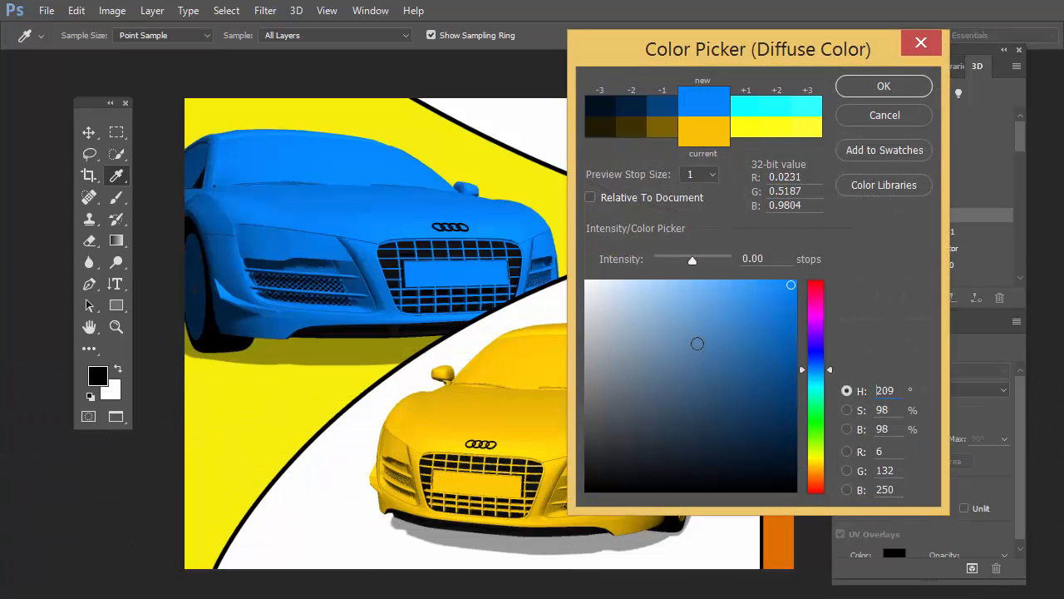
{"action": "left_click", "coordinate": [806, 362]}
{"action": "left_click", "coordinate": [806, 360]}
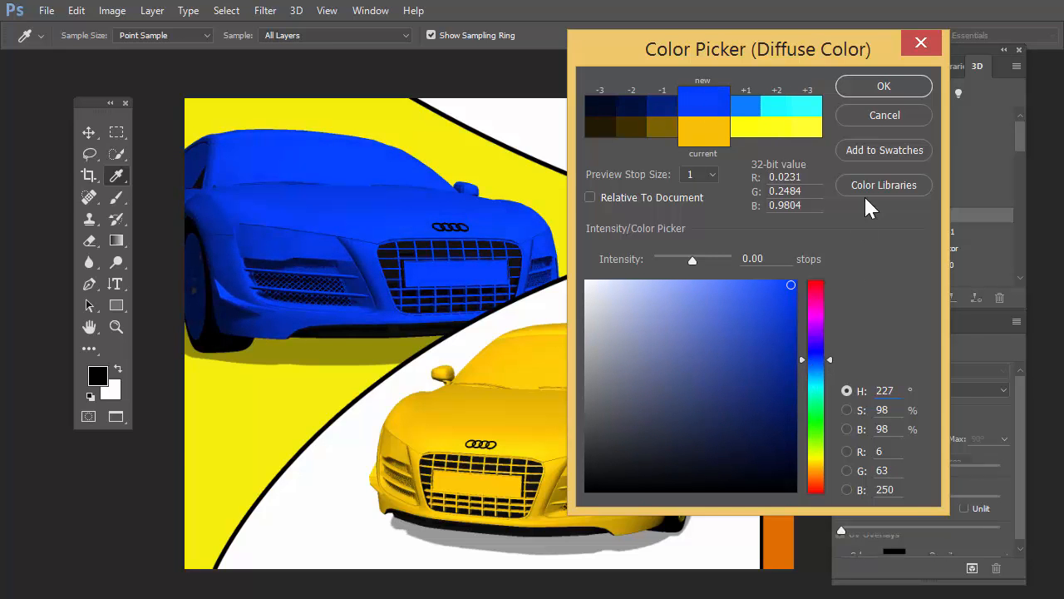
{"action": "left_click", "coordinate": [883, 87]}
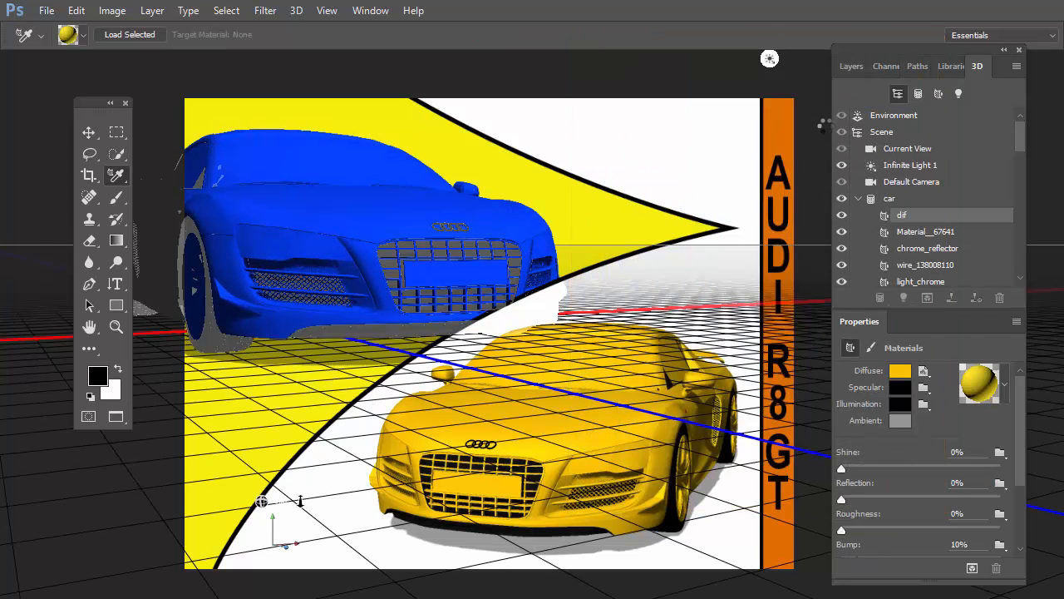
{"action": "left_click", "coordinate": [557, 291]}
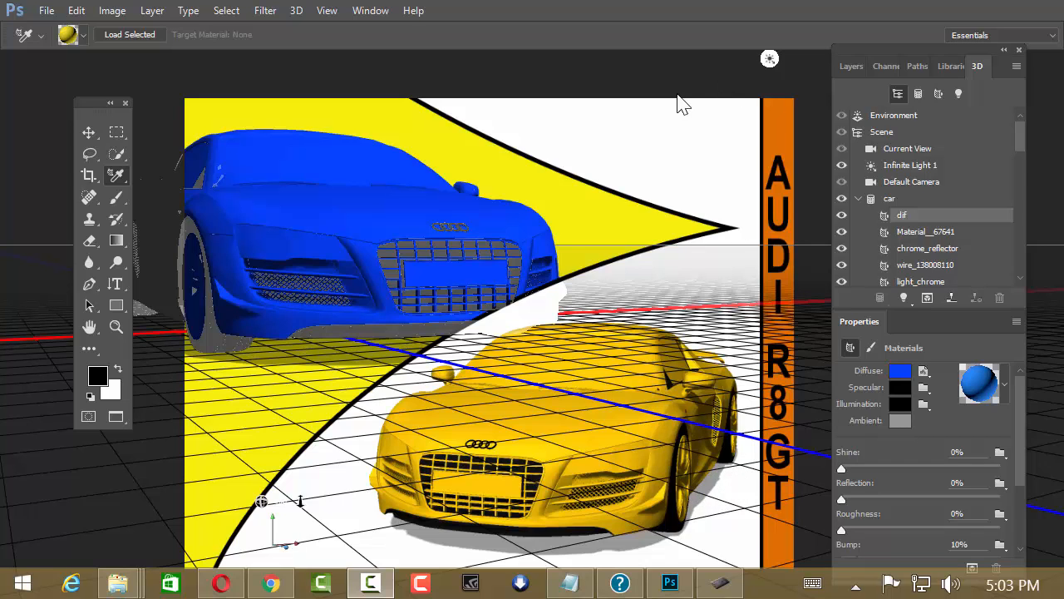
Step: Switch to Adobe Bridge, enlarge the preview of Desert-Road.jpg, and open that image in Photoshop
{"action": "left_click", "coordinate": [689, 33]}
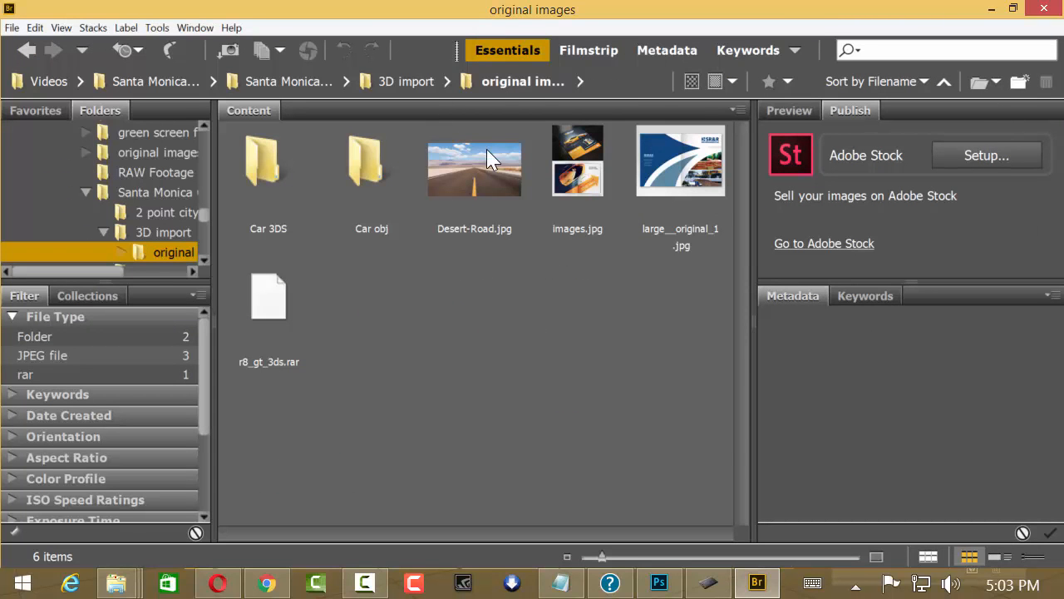
{"action": "left_click", "coordinate": [496, 174]}
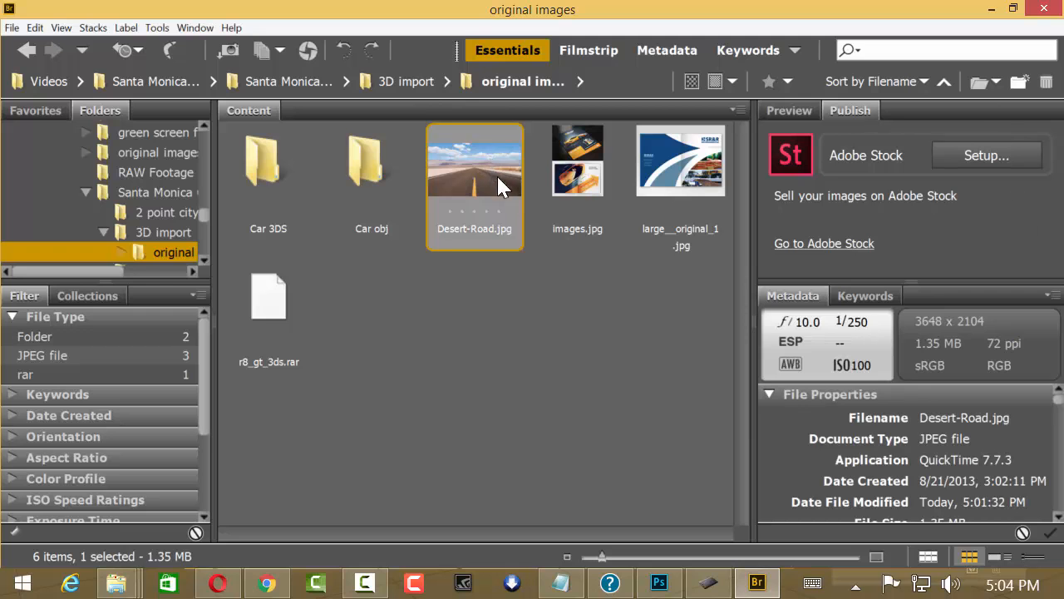
{"action": "left_click", "coordinate": [785, 114]}
{"action": "left_click_drag", "start_coordinate": [919, 286], "coordinate": [920, 384]}
{"action": "left_click_drag", "start_coordinate": [754, 283], "coordinate": [631, 282]}
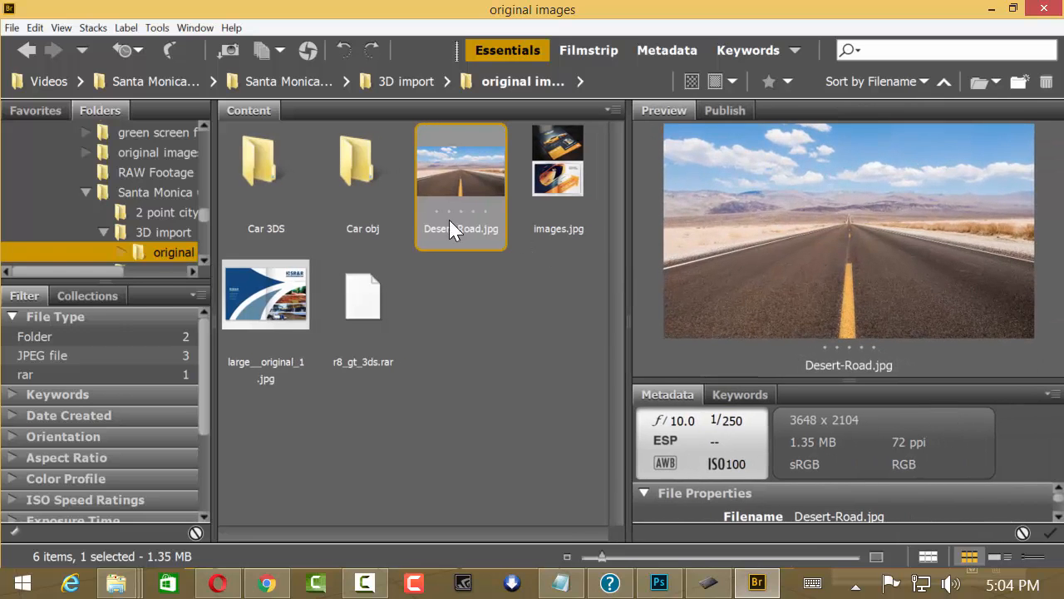
{"action": "double_click", "coordinate": [459, 181]}
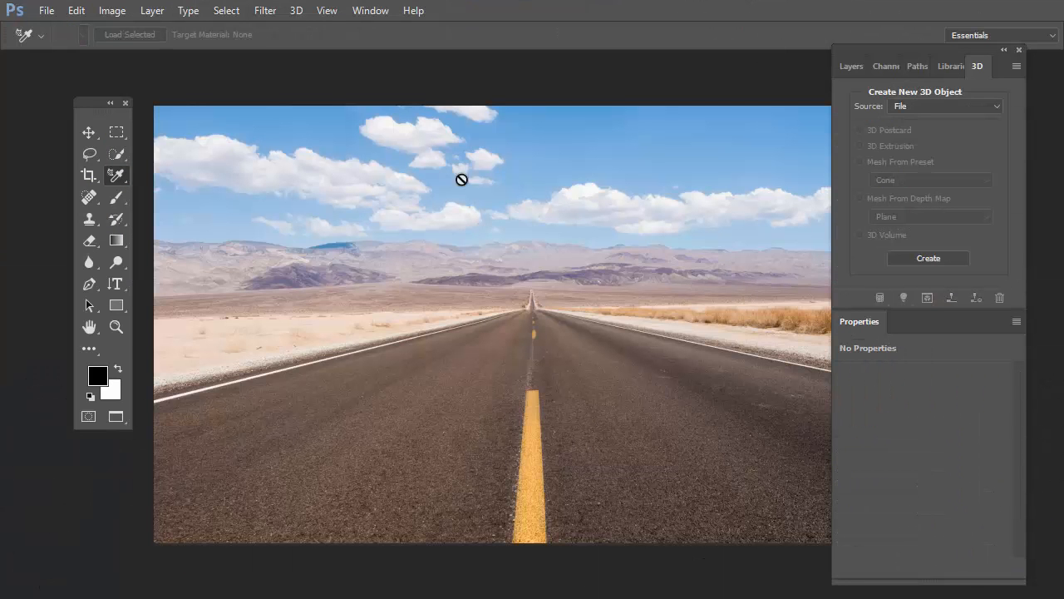
Step: Arrange the open documents side by side and close the images.jpg document
{"action": "left_click", "coordinate": [370, 11]}
{"action": "mouse_move", "coordinate": [423, 41]}
{"action": "left_click", "coordinate": [275, 39]}
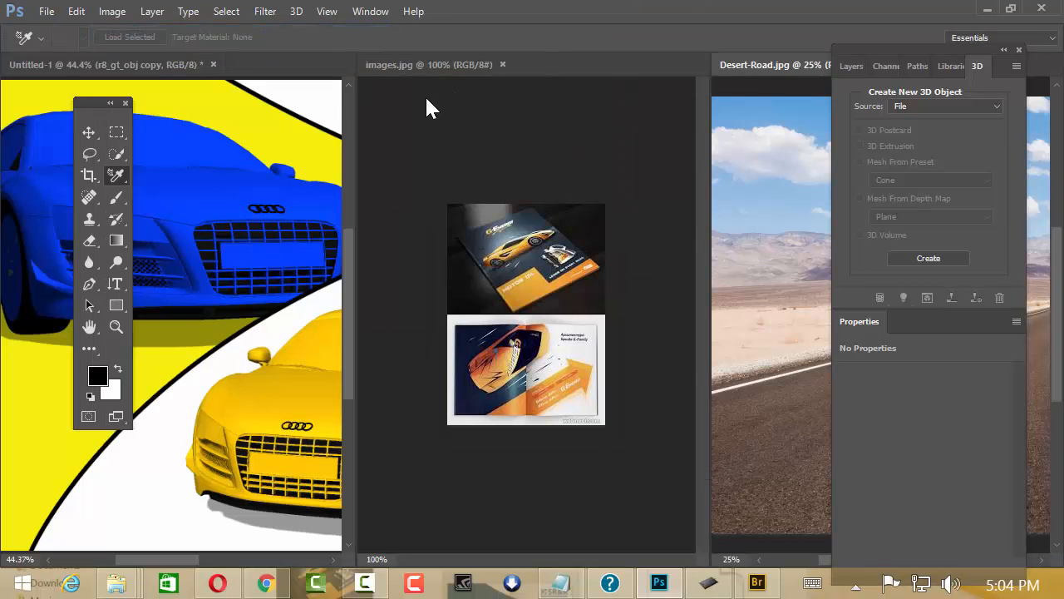
{"action": "left_click", "coordinate": [502, 64]}
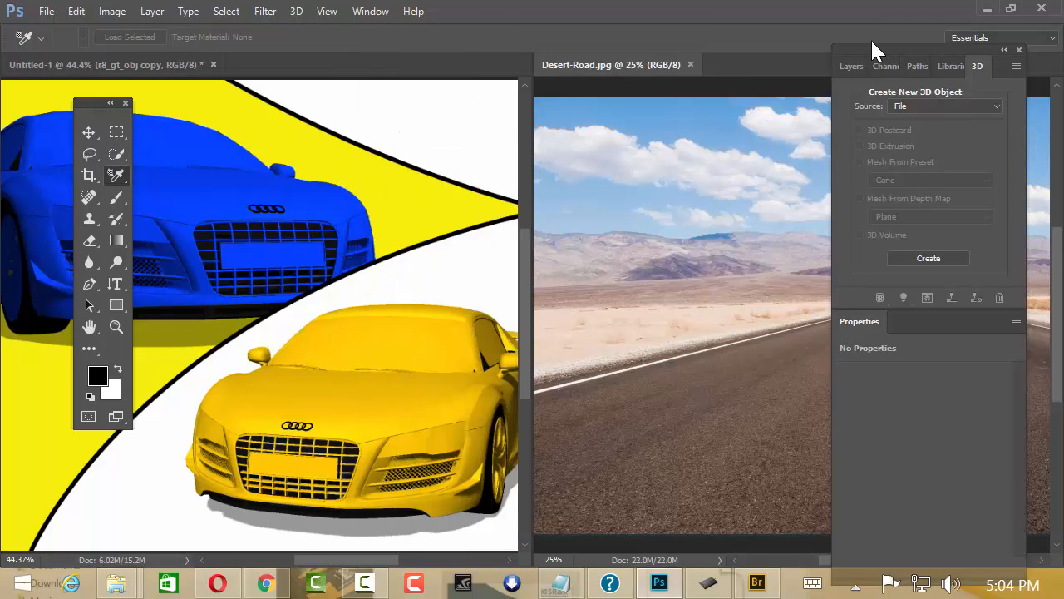
Step: Copy the desert road image into the brochure document as a new layer with the Move tool
{"action": "left_click_drag", "start_coordinate": [872, 43], "coordinate": [645, 77]}
{"action": "left_click", "coordinate": [471, 161]}
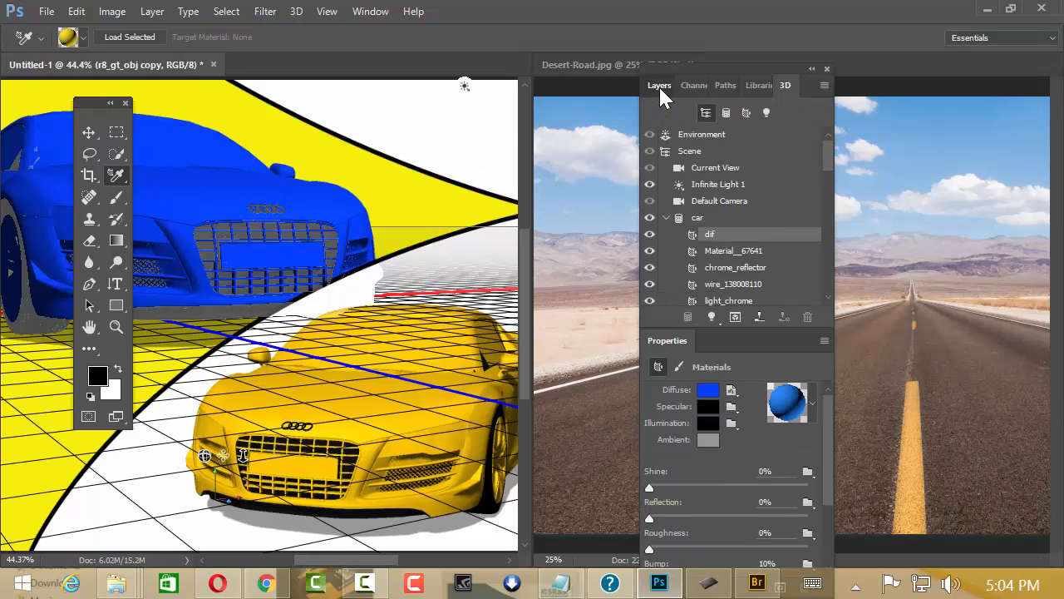
{"action": "left_click", "coordinate": [660, 86]}
{"action": "mouse_move", "coordinate": [834, 206]}
{"action": "left_mouse_down"}
{"action": "mouse_move", "coordinate": [817, 281]}
{"action": "mouse_move", "coordinate": [817, 270]}
{"action": "left_mouse_up"}
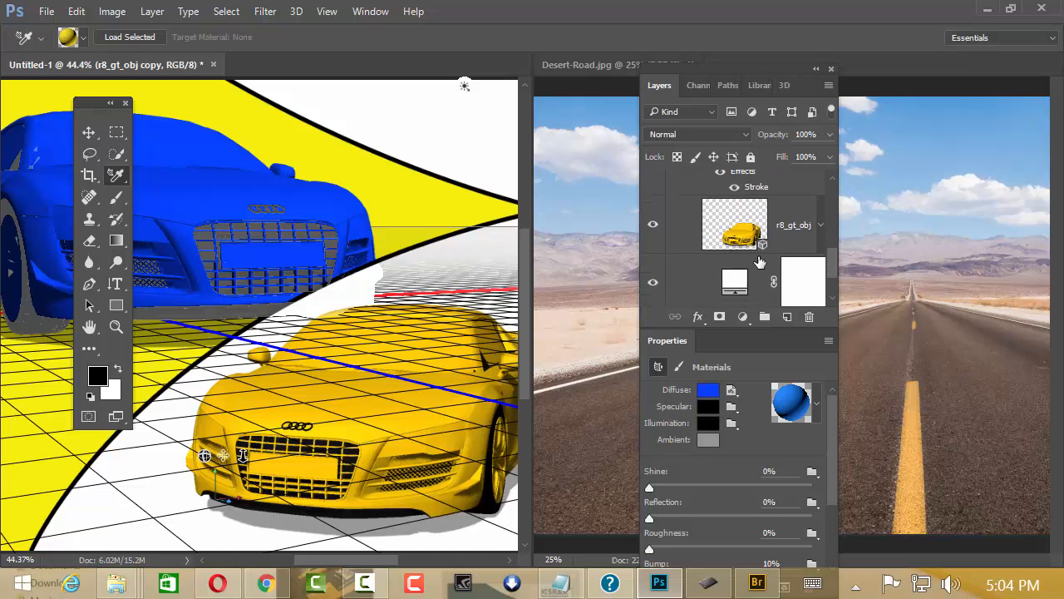
{"action": "left_click", "coordinate": [614, 239]}
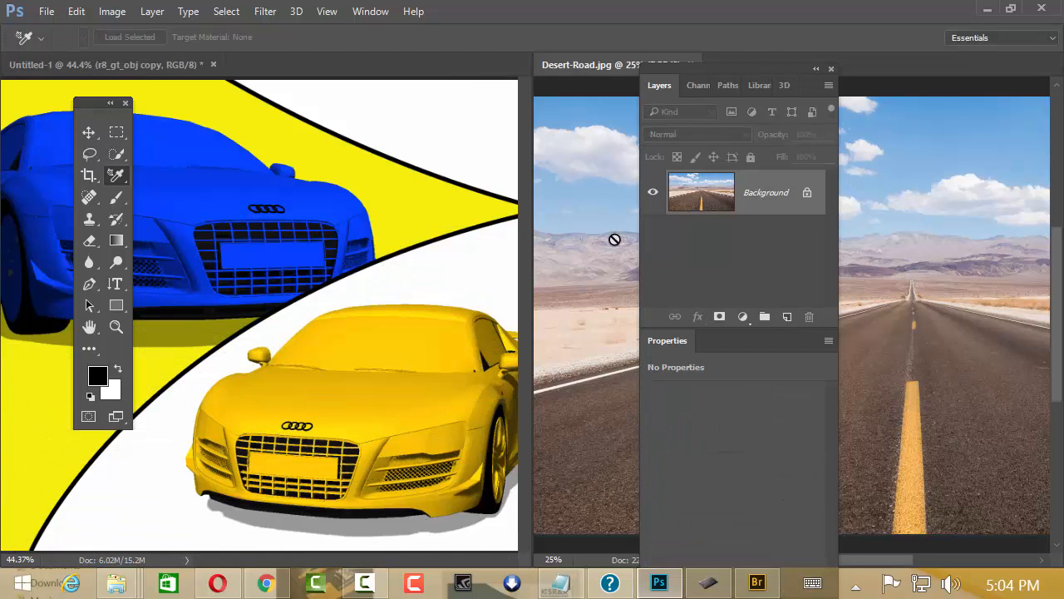
{"action": "key", "text": "v"}
{"action": "left_click_drag", "start_coordinate": [613, 257], "coordinate": [357, 241]}
Step: Close the Desert-Road.jpg document and return the brochure to full screen mode
{"action": "left_click", "coordinate": [610, 62]}
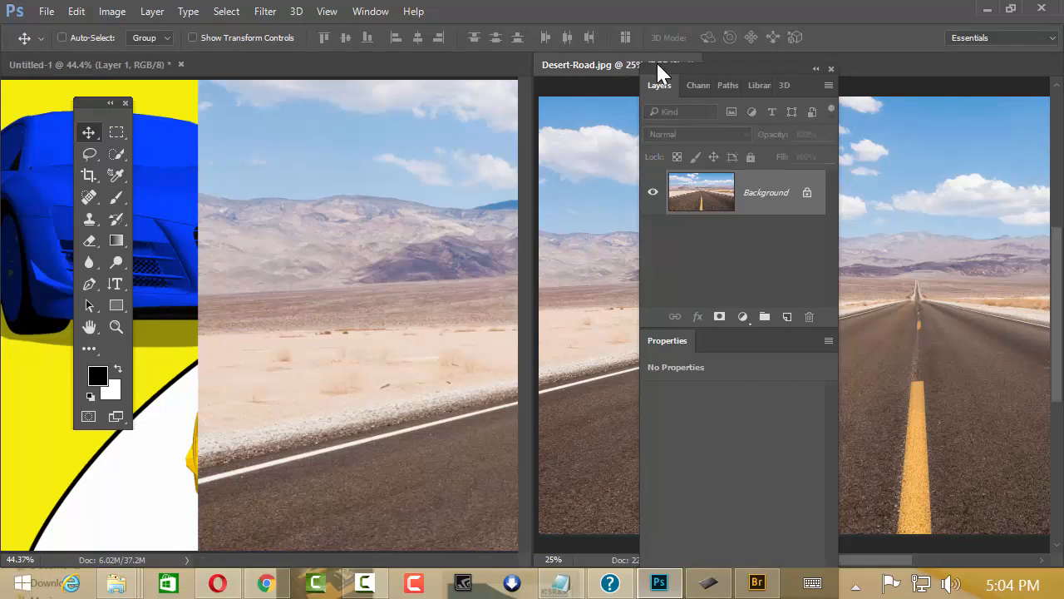
{"action": "left_click_drag", "start_coordinate": [686, 61], "coordinate": [839, 83]}
{"action": "left_click", "coordinate": [688, 64]}
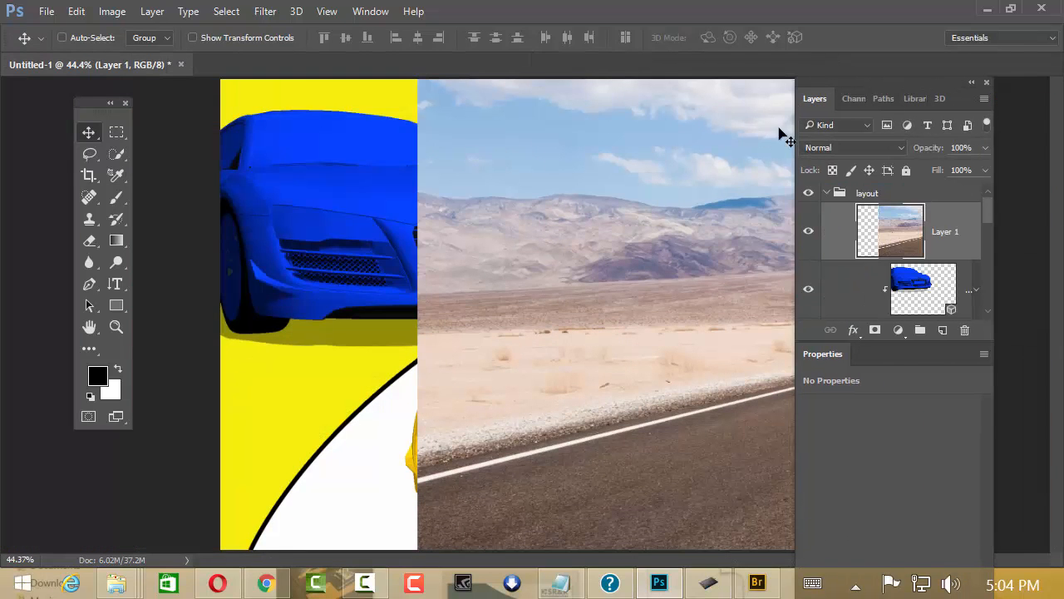
{"action": "key", "text": "f"}
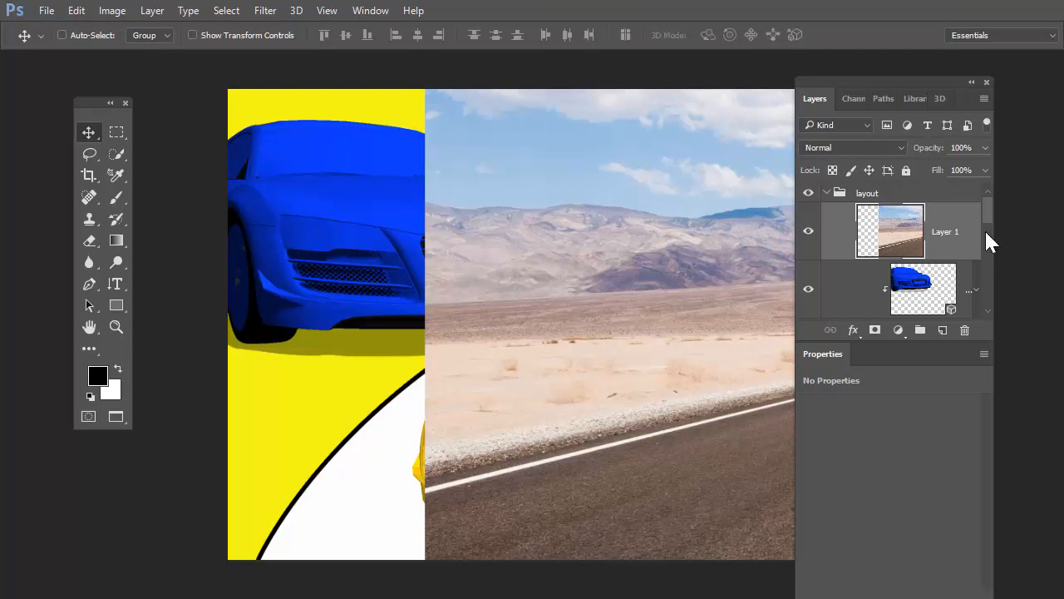
Step: Place Layer 1 directly below the r8_gt_obj layer and move the road image to fill the white background behind the yellow car
{"action": "left_click_drag", "start_coordinate": [986, 213], "coordinate": [946, 217]}
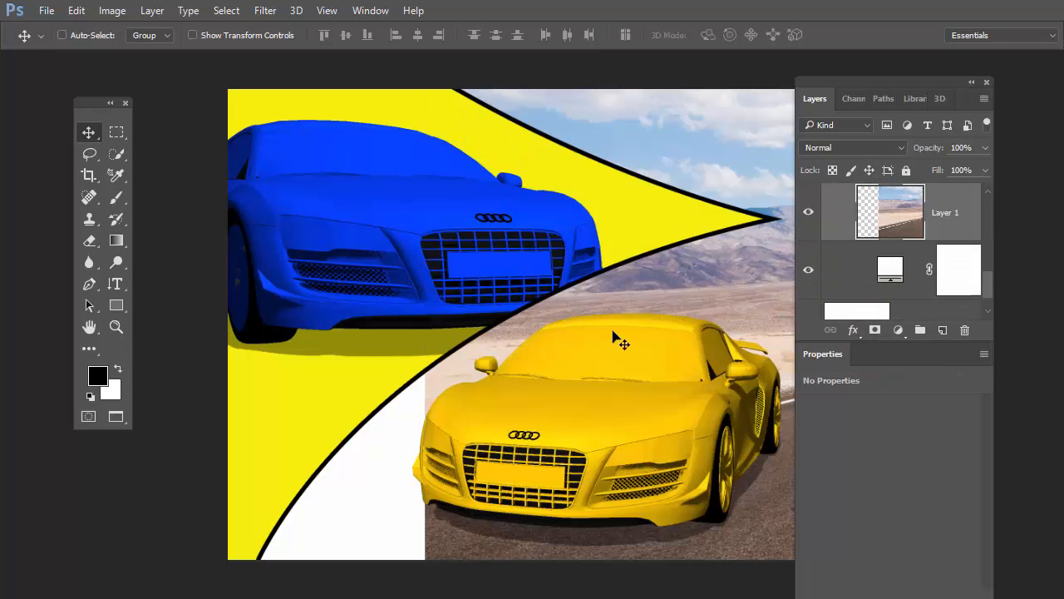
{"action": "left_click_drag", "start_coordinate": [856, 76], "coordinate": [935, 125]}
{"action": "left_click_drag", "start_coordinate": [700, 331], "coordinate": [240, 278]}
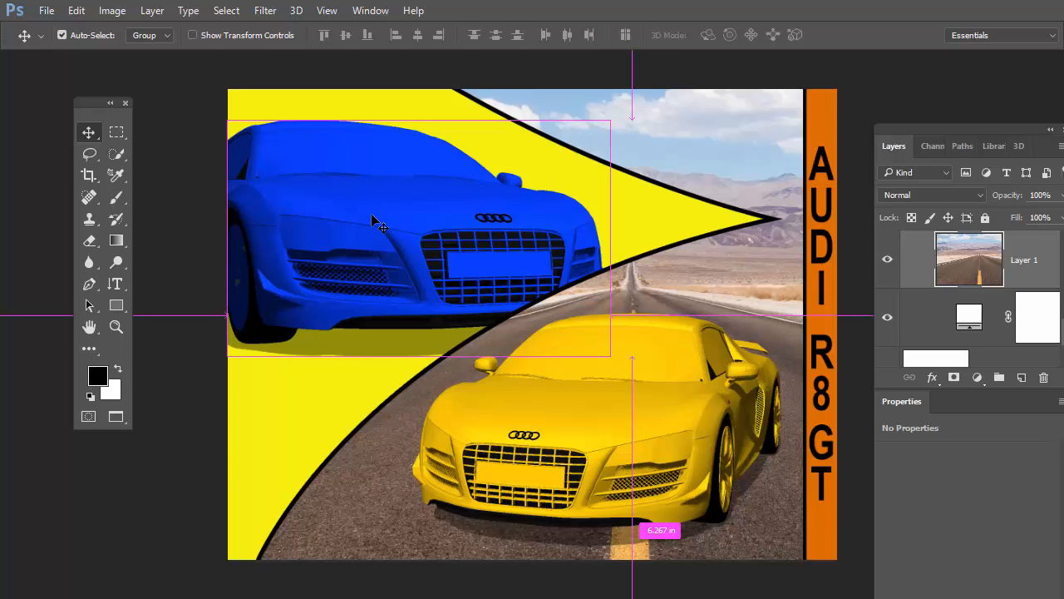
{"action": "key", "text": "ctrl+t"}
{"action": "left_click_drag", "start_coordinate": [979, 131], "coordinate": [935, 158]}
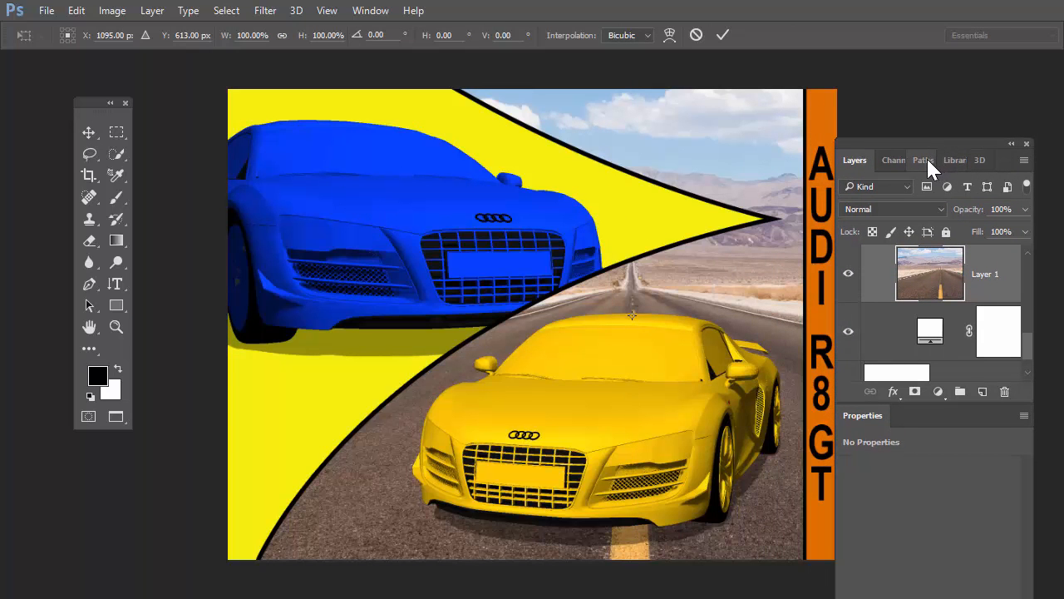
{"action": "key", "text": "Escape"}
Step: Convert the road image layer, Layer 1, to a smart object
{"action": "right_click", "coordinate": [999, 273]}
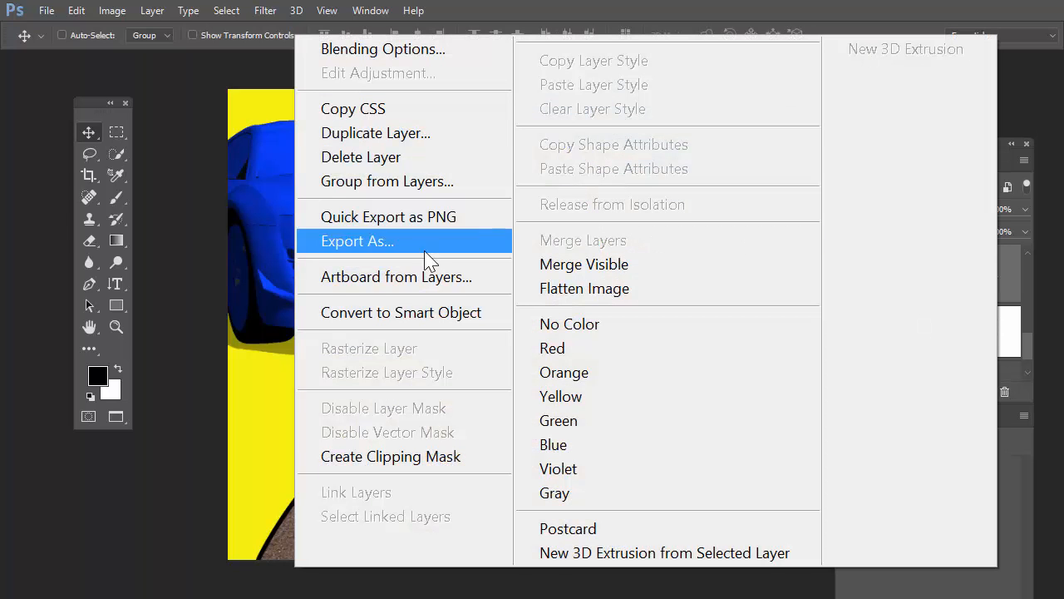
{"action": "left_click", "coordinate": [404, 312]}
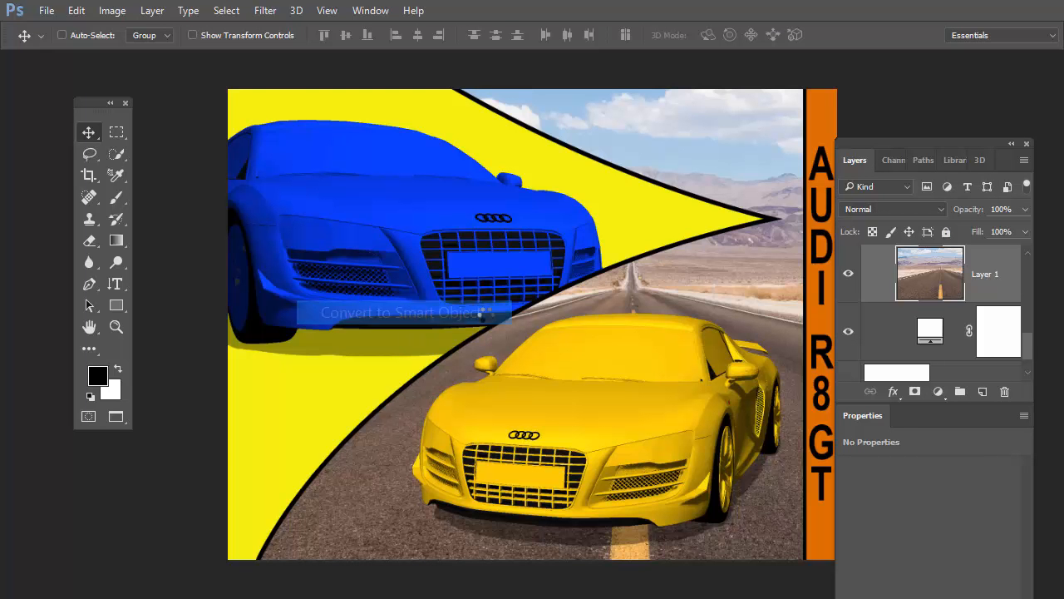
Step: Skew and reposition the road smart object with Free Transform so the road runs diagonally beneath the yellow car
{"action": "left_click", "coordinate": [653, 321], "text": "alt"}
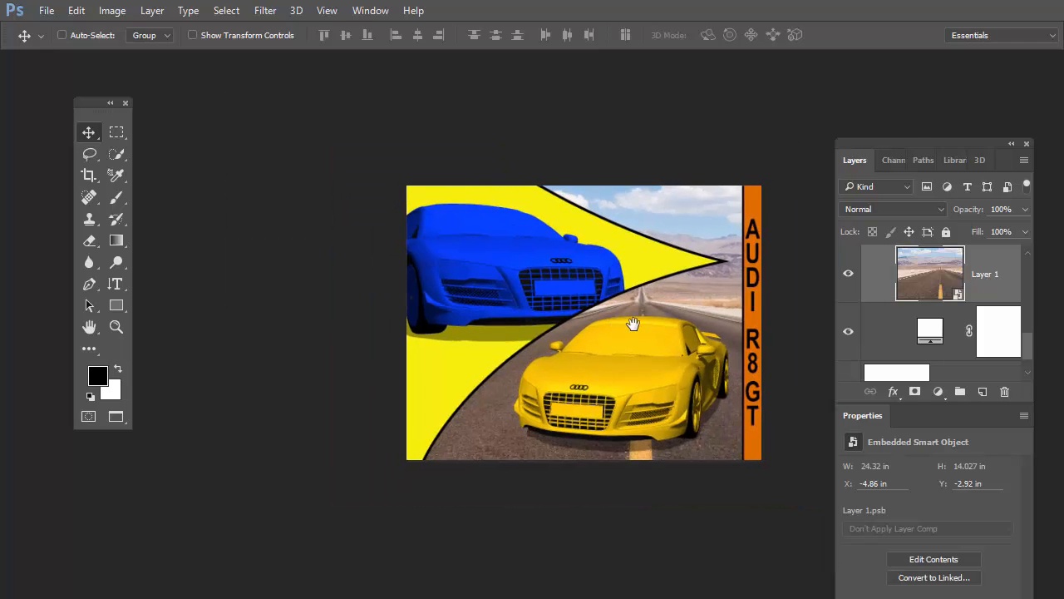
{"action": "left_click_drag", "start_coordinate": [634, 317], "coordinate": [519, 334]}
{"action": "key", "text": "ctrl+t"}
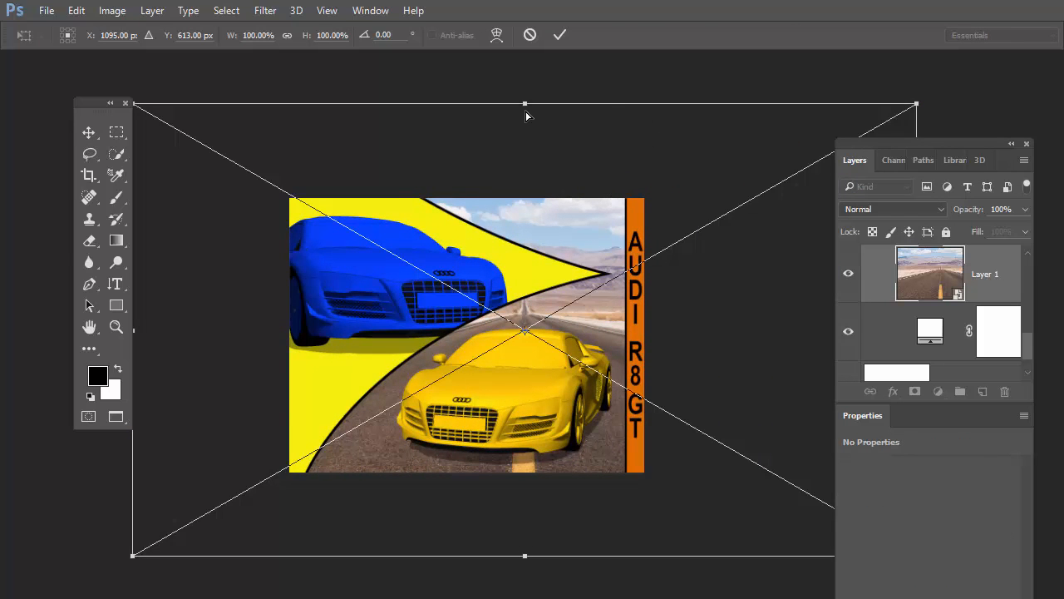
{"action": "left_click_drag", "start_coordinate": [533, 108], "coordinate": [748, 90]}
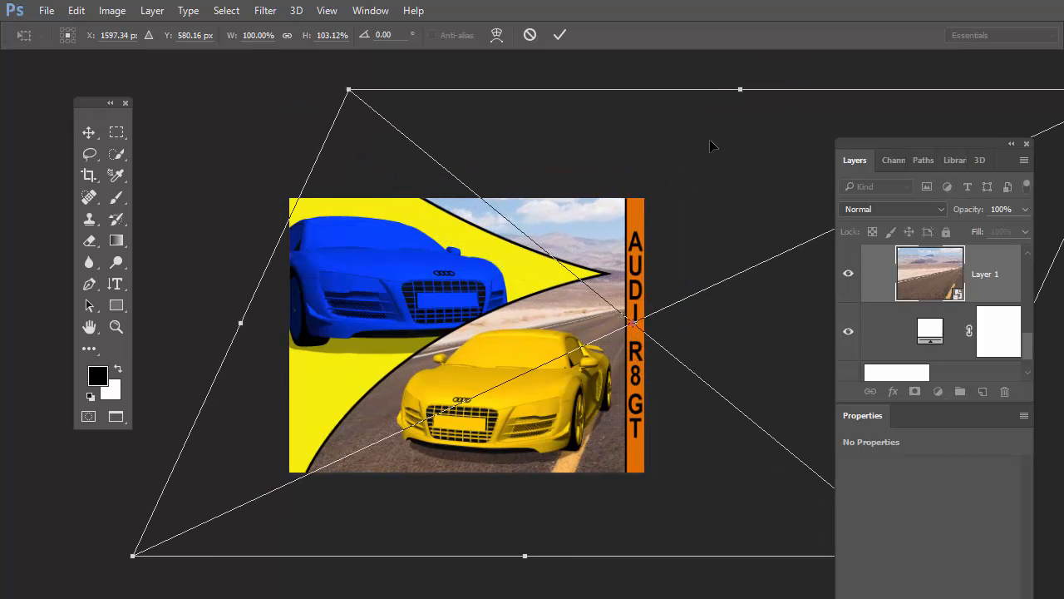
{"action": "left_click_drag", "start_coordinate": [690, 335], "coordinate": [627, 347]}
{"action": "left_click_drag", "start_coordinate": [466, 564], "coordinate": [341, 541]}
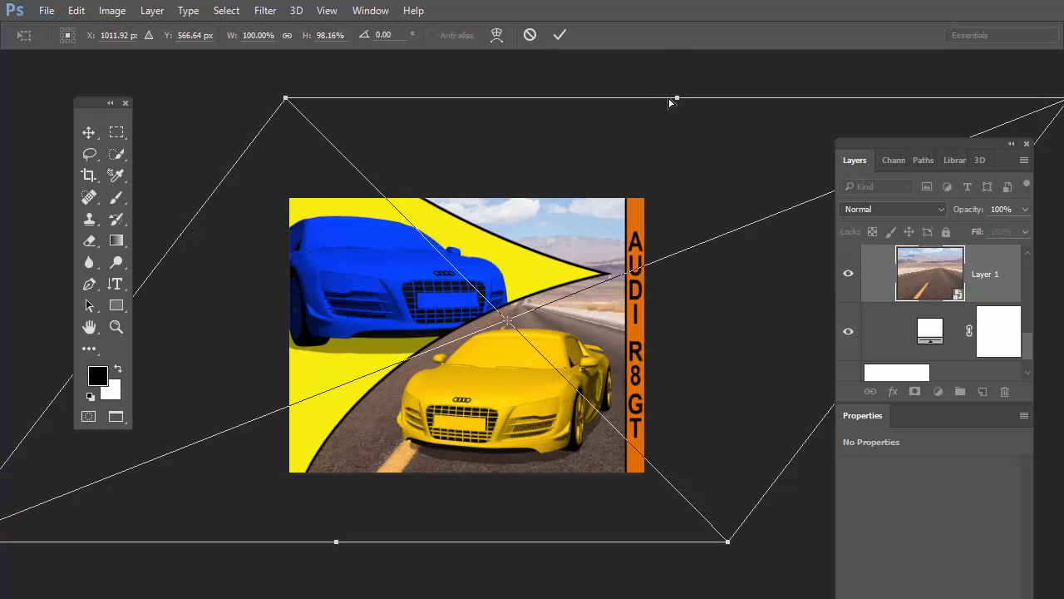
{"action": "left_click_drag", "start_coordinate": [670, 99], "coordinate": [898, 102]}
{"action": "left_click_drag", "start_coordinate": [673, 260], "coordinate": [627, 258]}
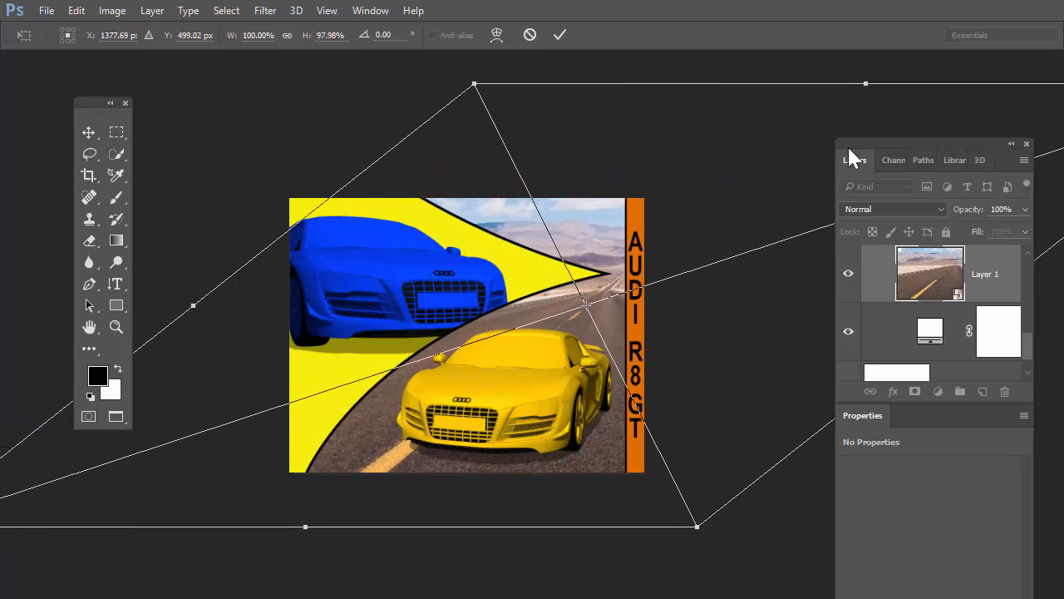
{"action": "mouse_move", "coordinate": [864, 85]}
{"action": "left_mouse_down"}
{"action": "mouse_move", "coordinate": [903, 99]}
{"action": "mouse_move", "coordinate": [867, 100]}
{"action": "left_mouse_up"}
{"action": "left_click_drag", "start_coordinate": [515, 100], "coordinate": [561, 76]}
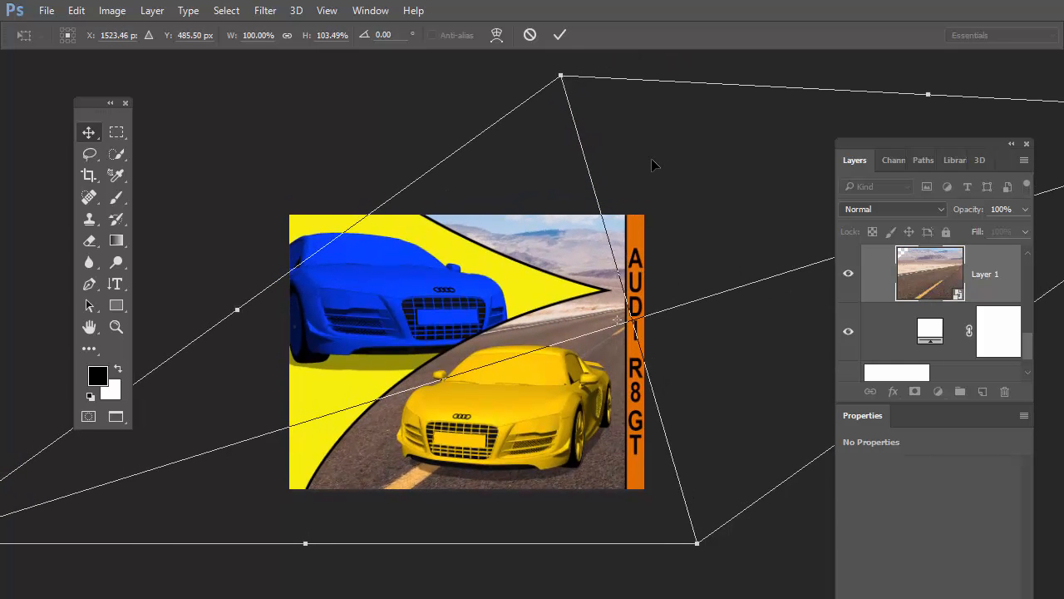
{"action": "key", "text": "Return"}
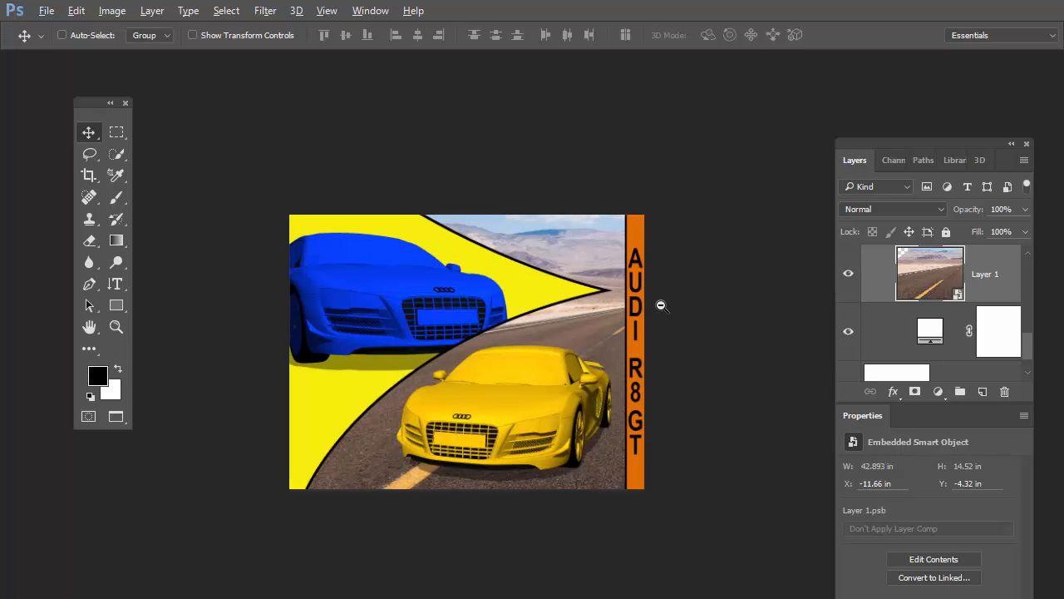
Step: Select the r8_gt_obj layer and select the car mesh in its 3D scene contents, with its materials listed
{"action": "left_click_drag", "start_coordinate": [561, 344], "coordinate": [548, 280]}
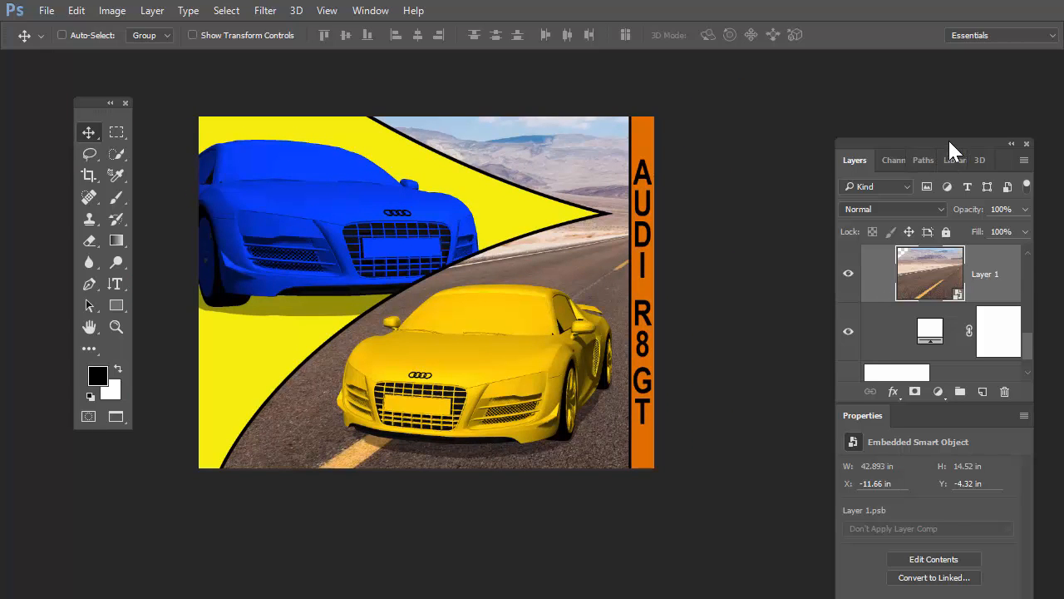
{"action": "left_click_drag", "start_coordinate": [949, 142], "coordinate": [900, 98]}
{"action": "mouse_move", "coordinate": [978, 291]}
{"action": "left_mouse_down"}
{"action": "mouse_move", "coordinate": [978, 260]}
{"action": "mouse_move", "coordinate": [979, 271]}
{"action": "left_mouse_up"}
{"action": "left_click", "coordinate": [902, 288]}
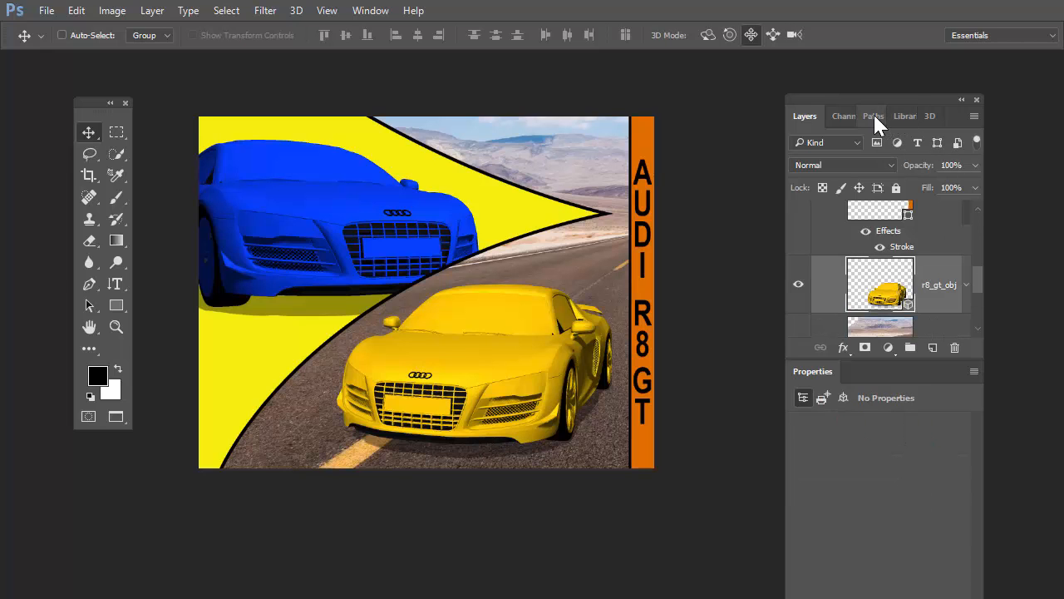
{"action": "left_click", "coordinate": [925, 114]}
{"action": "left_click_drag", "start_coordinate": [903, 96], "coordinate": [881, 33]}
{"action": "left_click", "coordinate": [785, 160]}
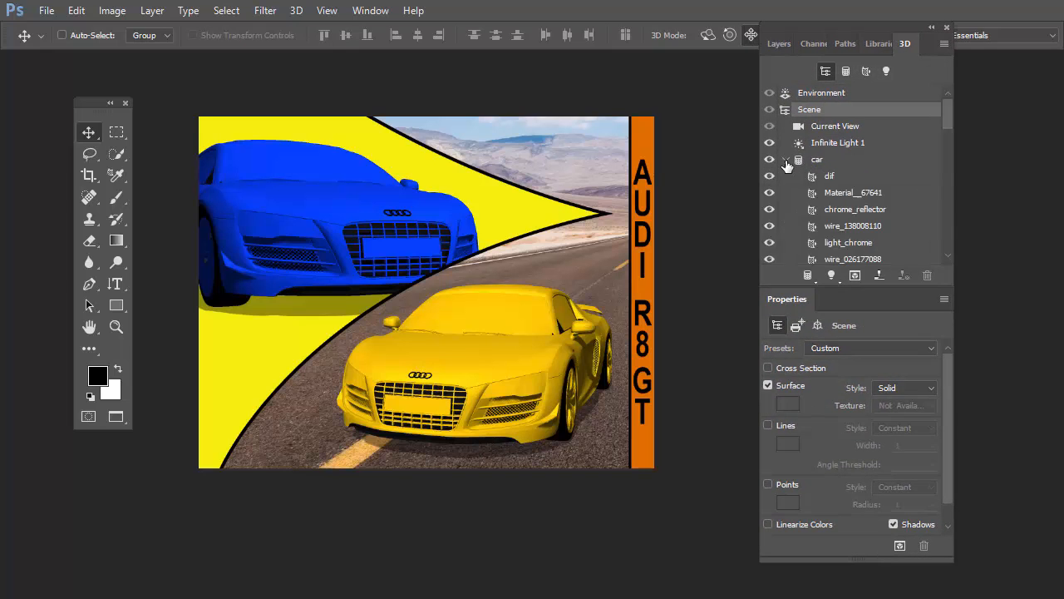
{"action": "left_click", "coordinate": [819, 160]}
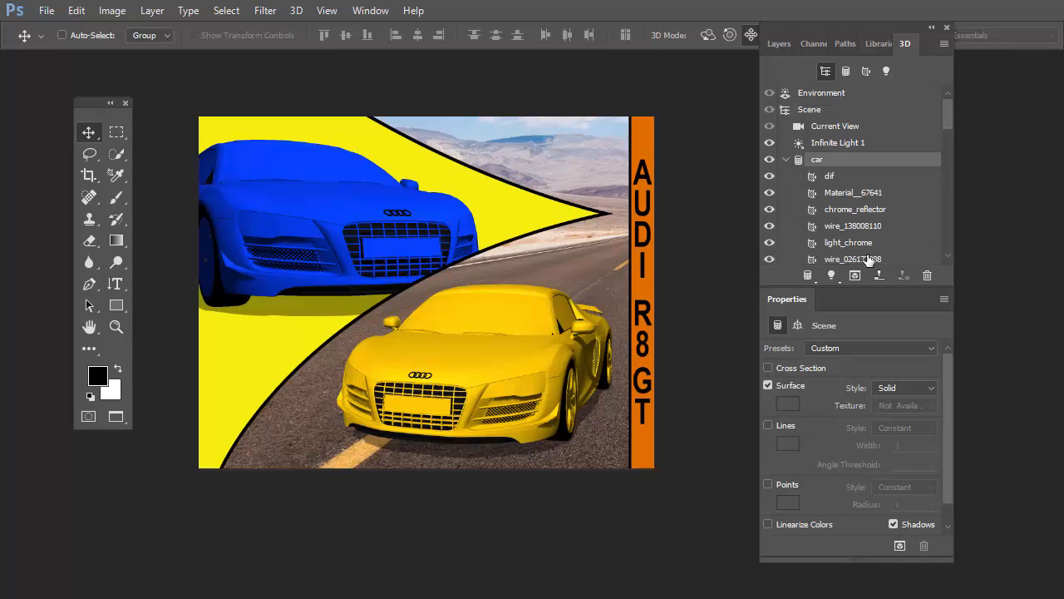
Step: Sample the yellow car's body material, dif, with the 3D Material Eyedropper so its material properties are shown
{"action": "left_click", "coordinate": [116, 174]}
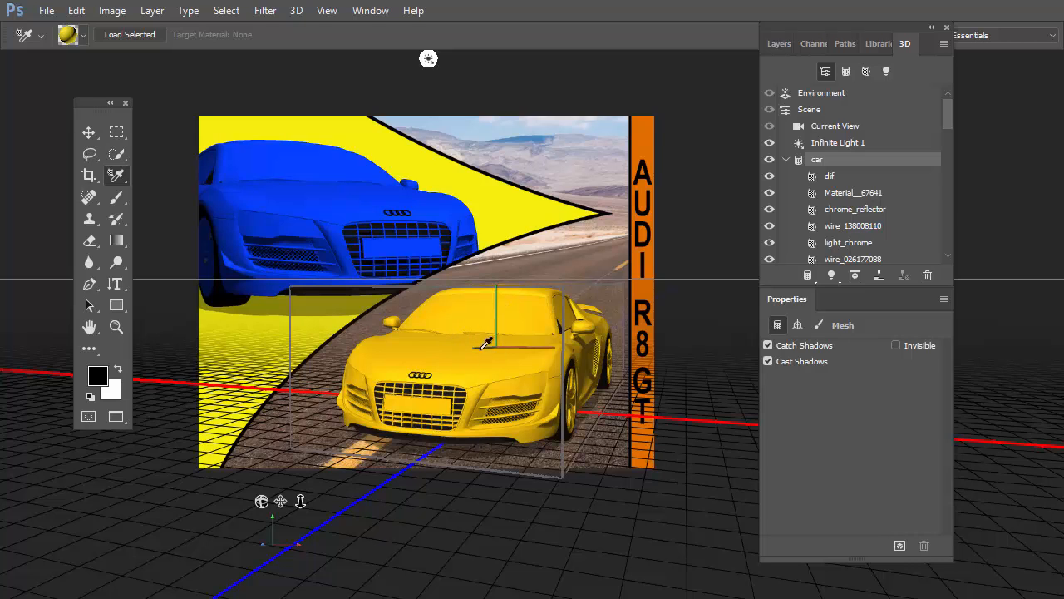
{"action": "right_click", "coordinate": [112, 178]}
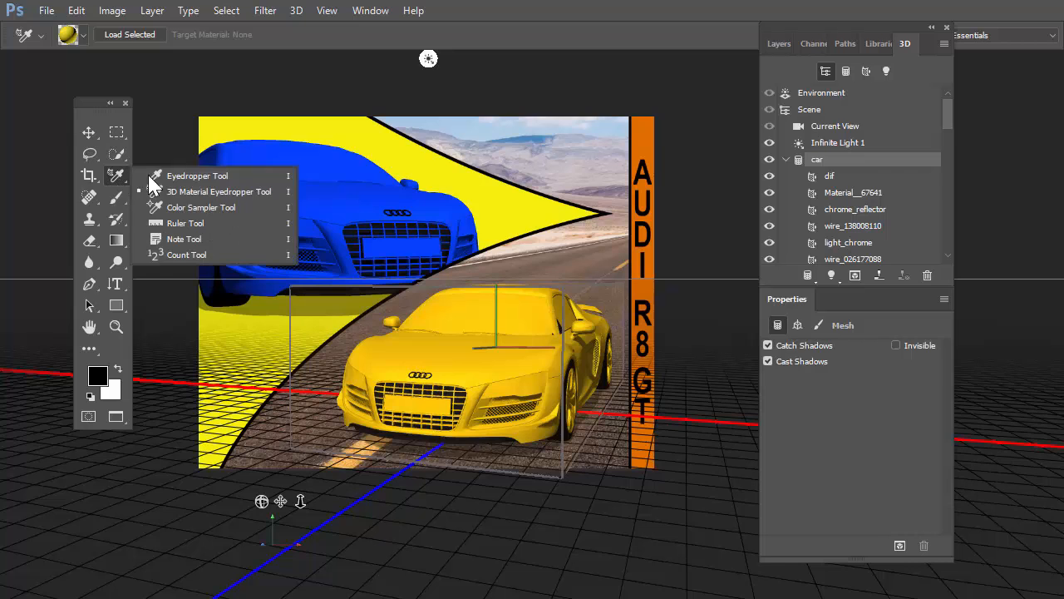
{"action": "left_click", "coordinate": [223, 194]}
{"action": "left_click", "coordinate": [455, 350]}
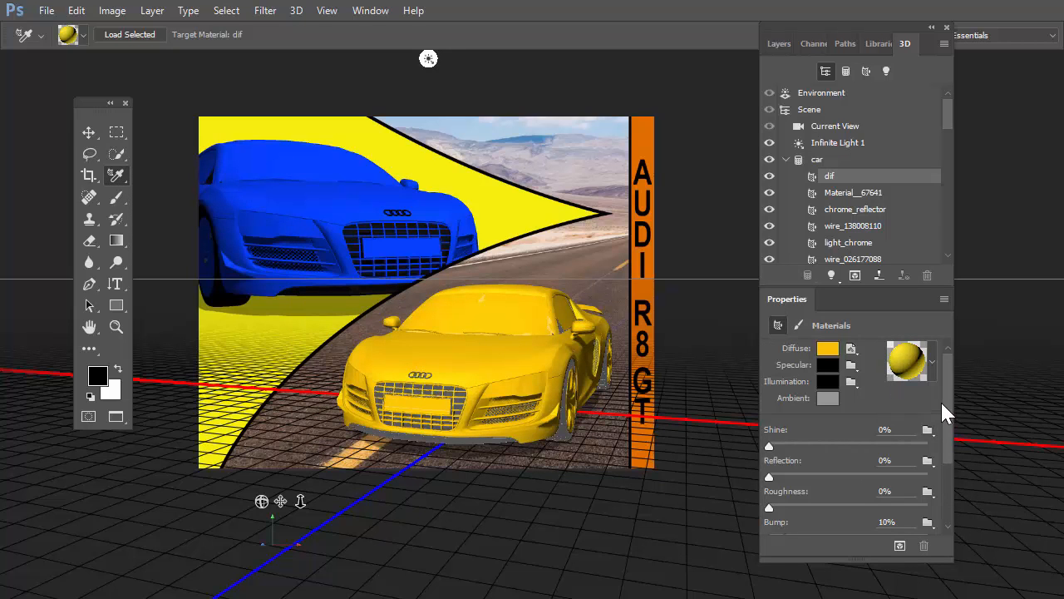
Step: Set the dif material's Reflection to 72% and its Shine to 40%
{"action": "left_click_drag", "start_coordinate": [945, 408], "coordinate": [940, 465]}
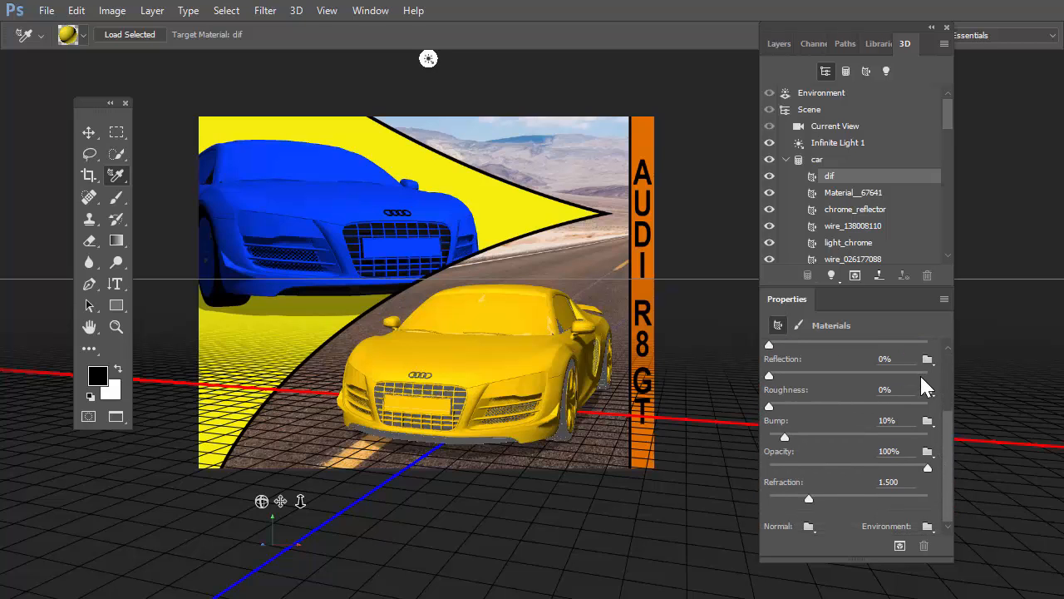
{"action": "left_click_drag", "start_coordinate": [769, 375], "coordinate": [888, 381]}
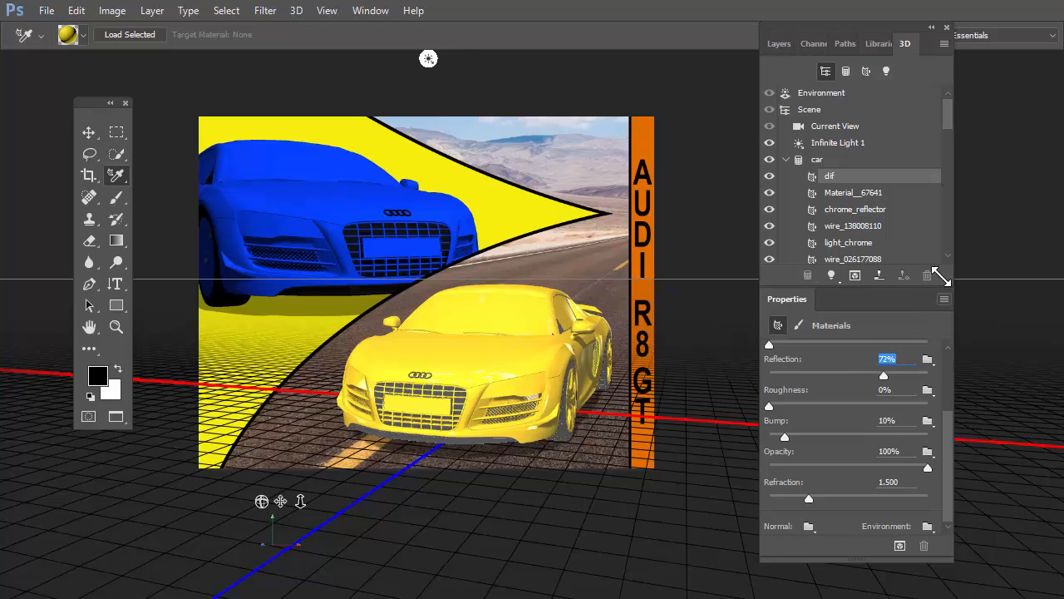
{"action": "left_click_drag", "start_coordinate": [956, 417], "coordinate": [954, 361]}
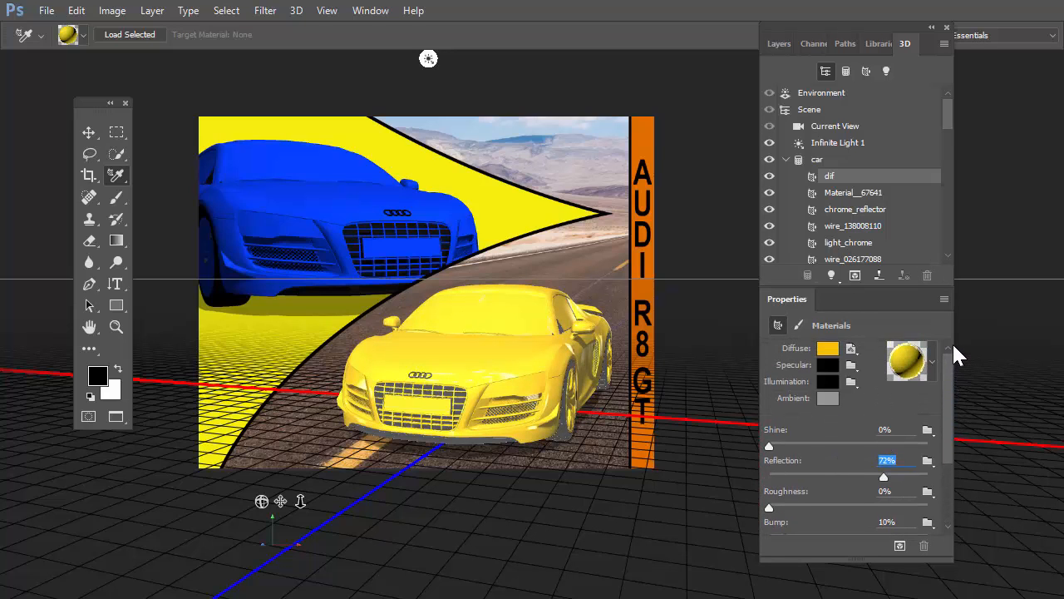
{"action": "left_click_drag", "start_coordinate": [772, 446], "coordinate": [832, 447]}
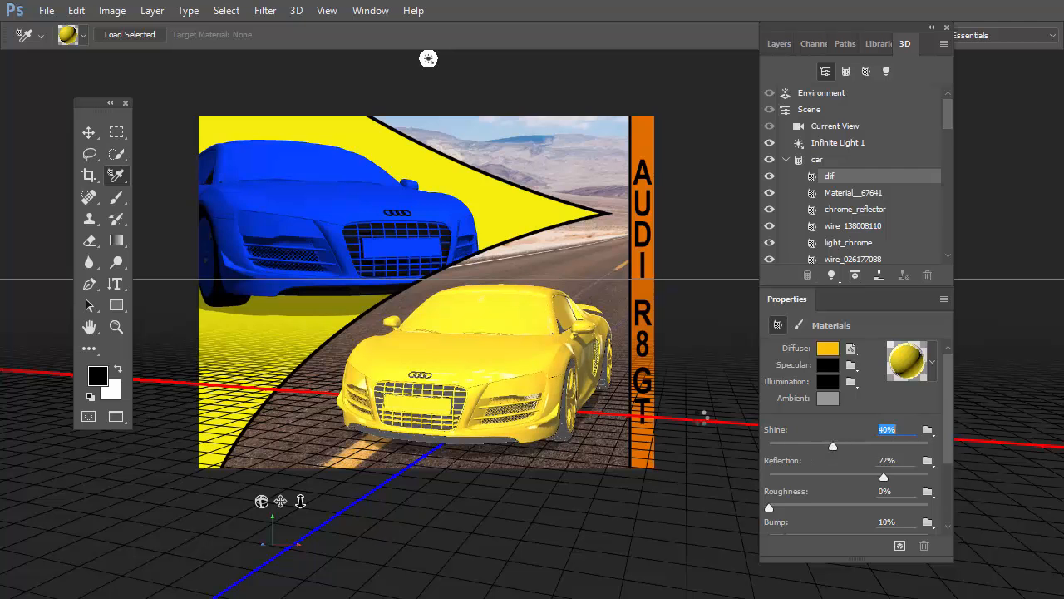
Step: Start replacing the Environment's IBL texture and browse drive F: to the original images folder inside 3D import
{"action": "left_click", "coordinate": [821, 92]}
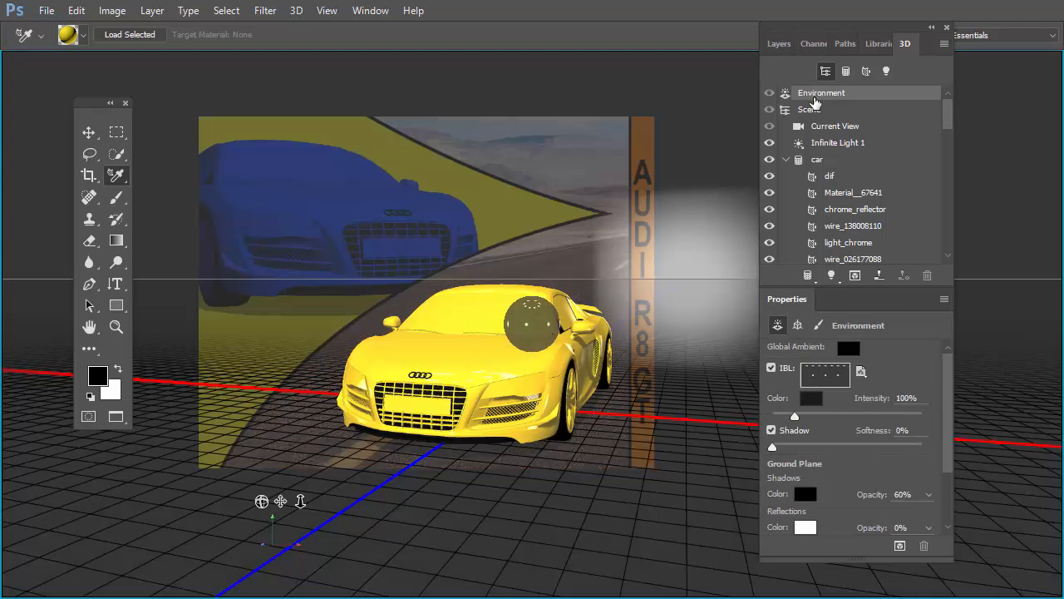
{"action": "left_click", "coordinate": [861, 372]}
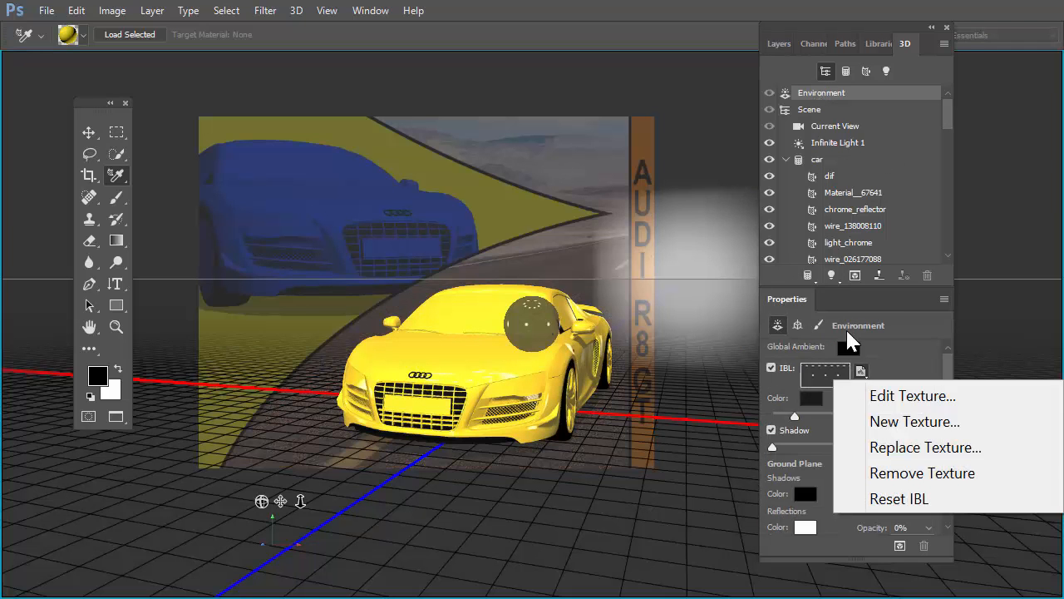
{"action": "left_click", "coordinate": [919, 447]}
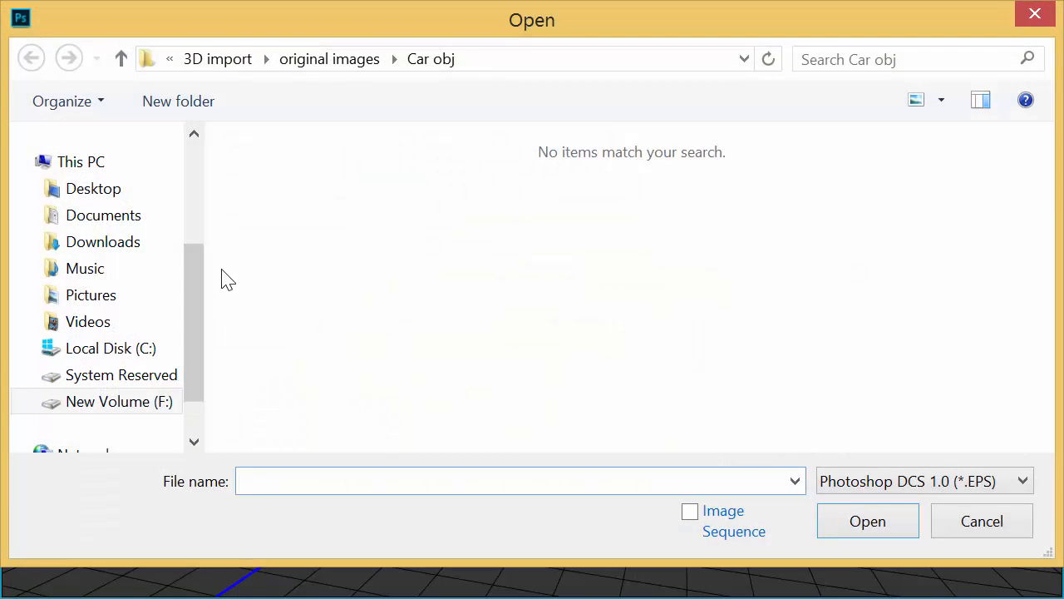
{"action": "left_click_drag", "start_coordinate": [191, 286], "coordinate": [185, 339]}
{"action": "left_click", "coordinate": [139, 341]}
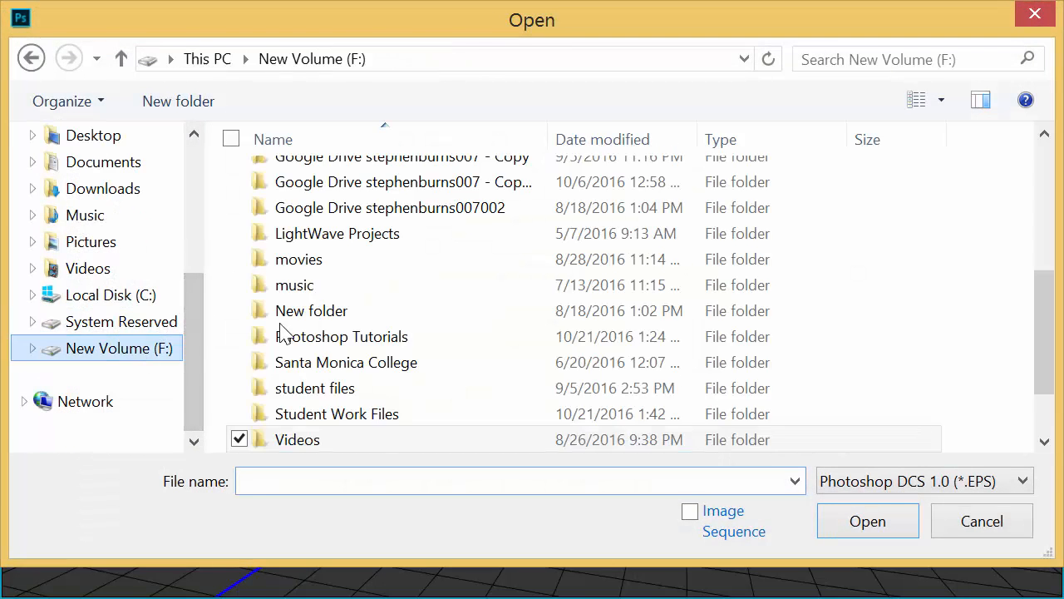
{"action": "left_click_drag", "start_coordinate": [1045, 302], "coordinate": [1030, 394]}
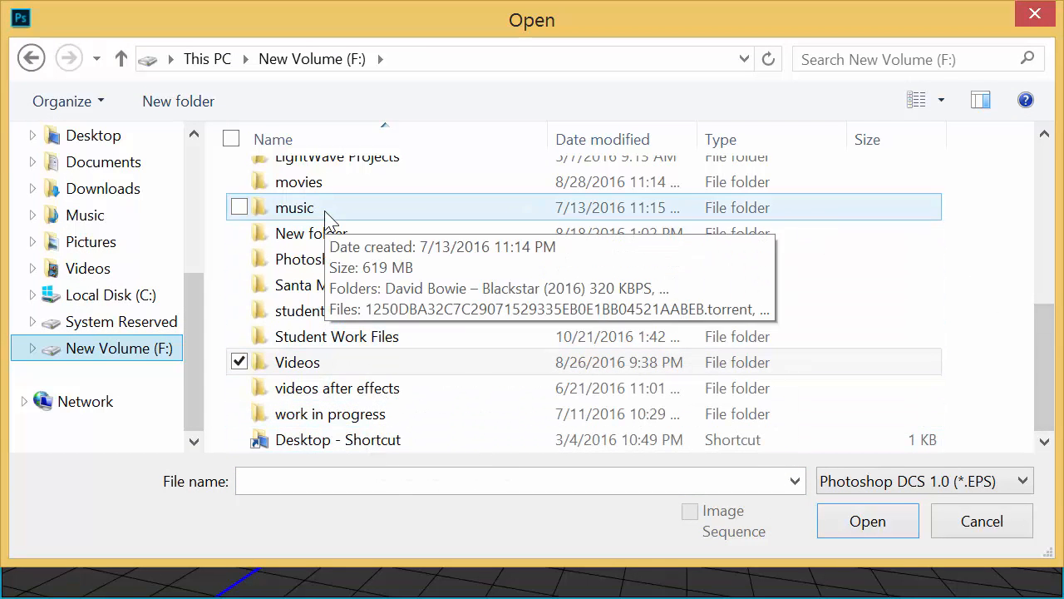
{"action": "left_click", "coordinate": [114, 348]}
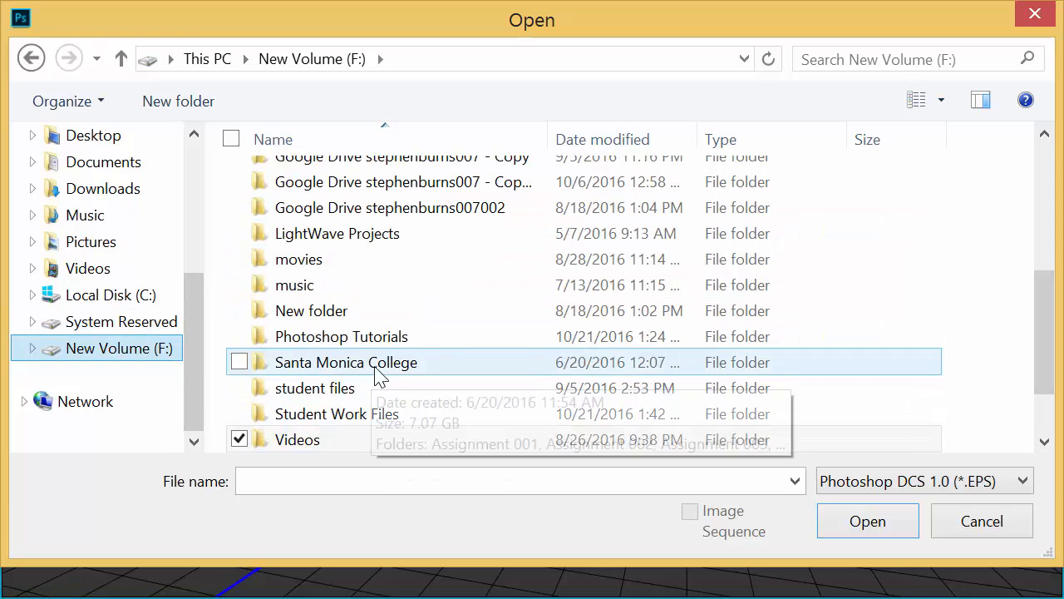
{"action": "double_click", "coordinate": [338, 442]}
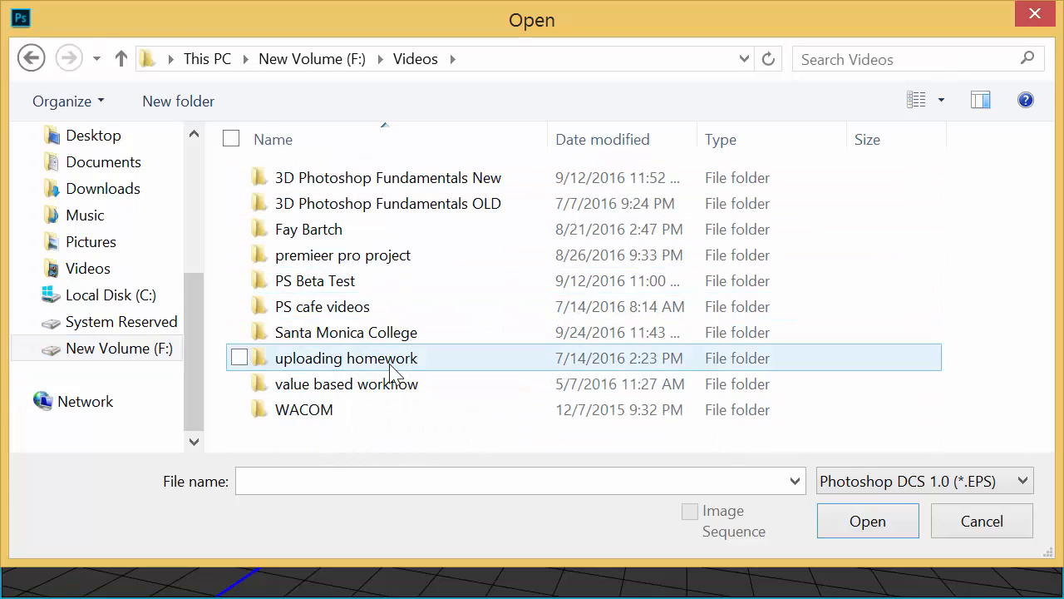
{"action": "double_click", "coordinate": [374, 334]}
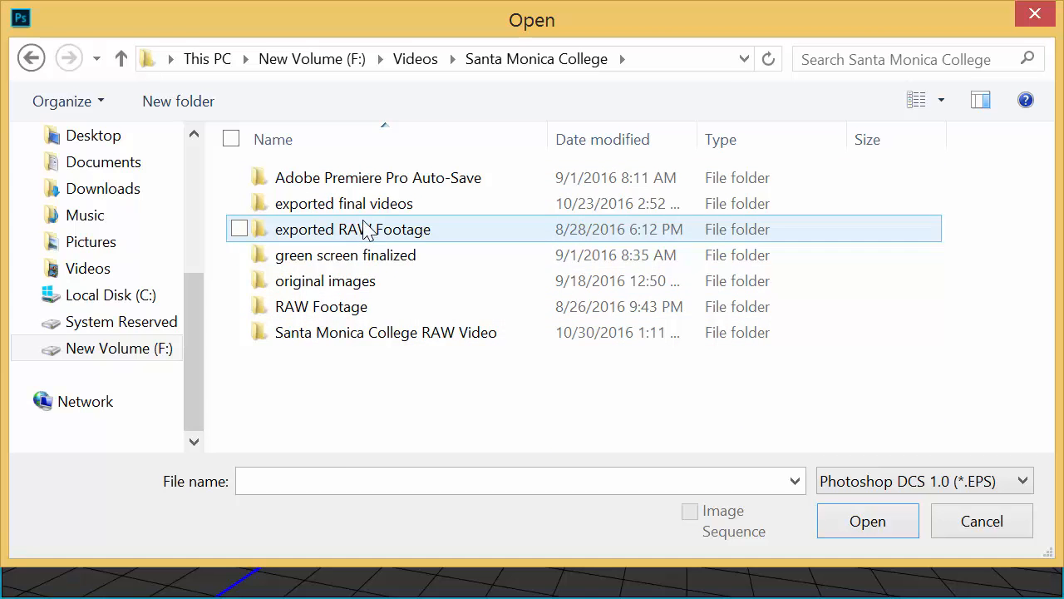
{"action": "double_click", "coordinate": [370, 337]}
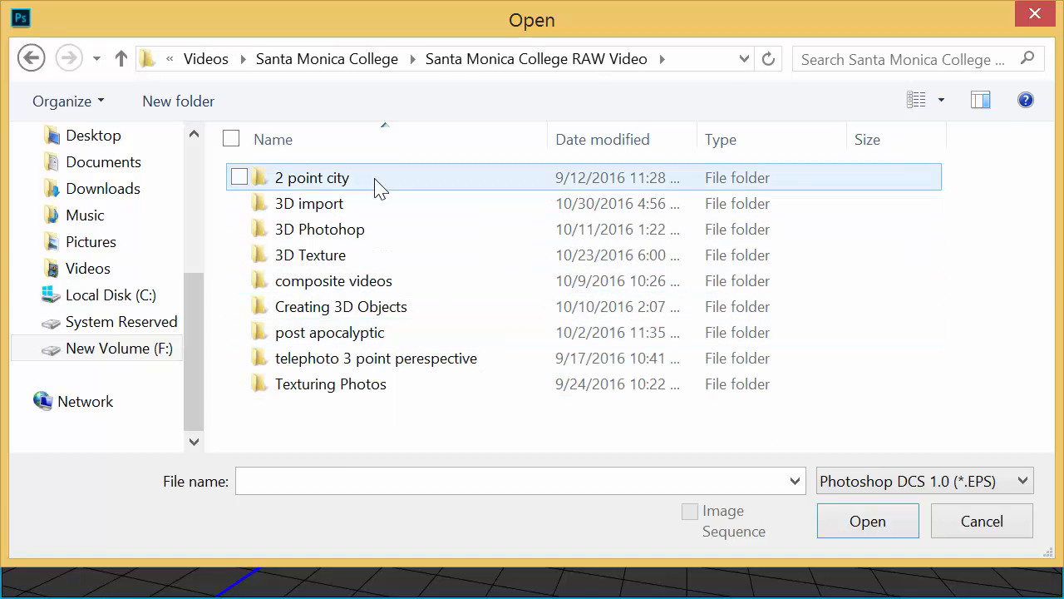
{"action": "double_click", "coordinate": [340, 205]}
{"action": "double_click", "coordinate": [320, 181]}
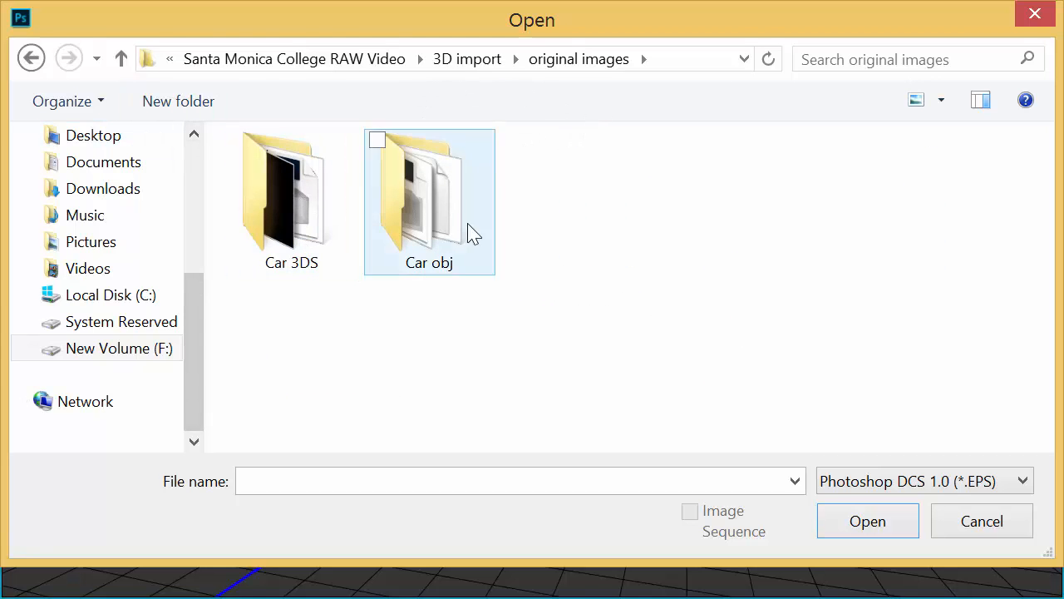
Step: List JPEG files and load the Desert-Road image as the Environment's IBL texture
{"action": "left_click", "coordinate": [993, 481]}
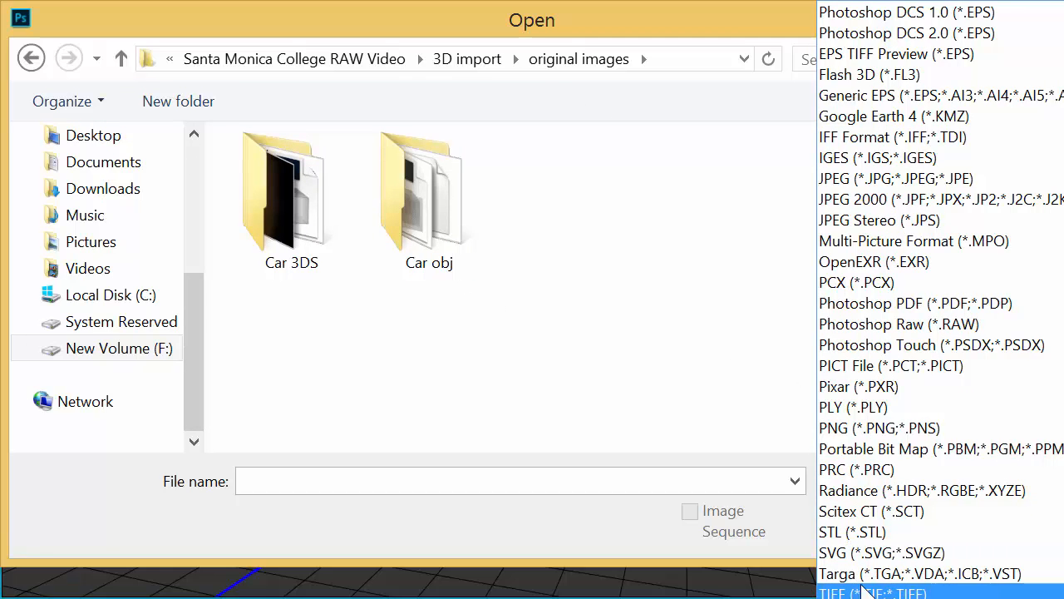
{"action": "scroll", "coordinate": [875, 562], "scroll_direction": "down", "scroll_amount": 1}
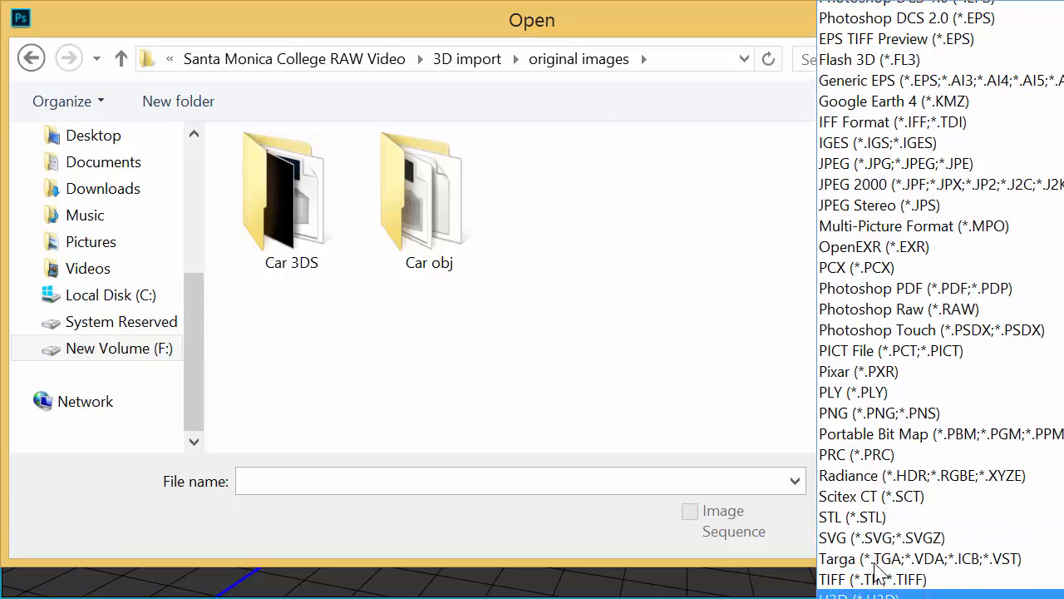
{"action": "scroll", "coordinate": [882, 572], "scroll_direction": "down", "scroll_amount": 2}
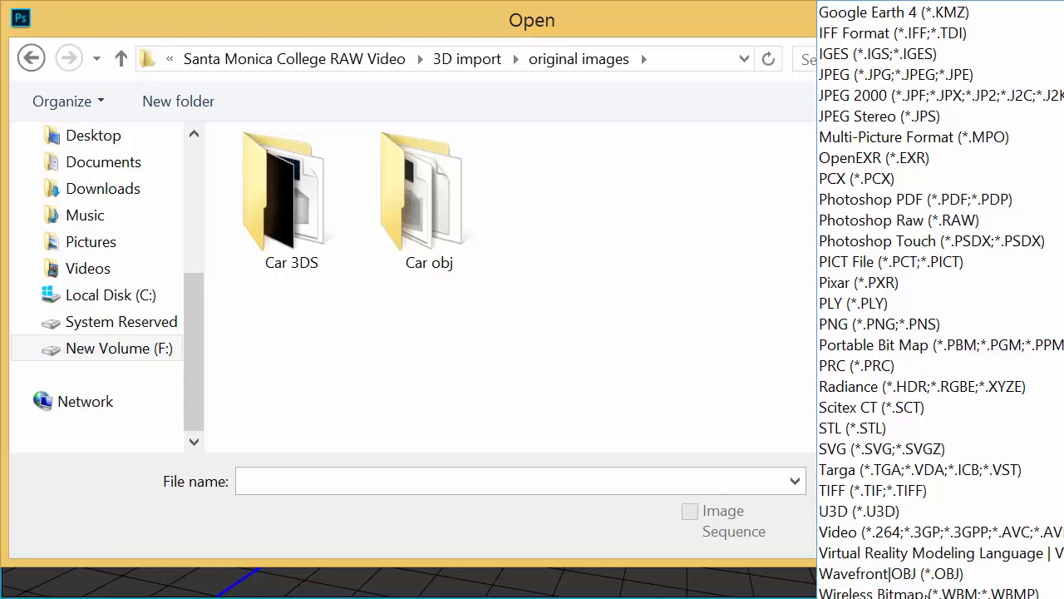
{"action": "left_click", "coordinate": [873, 74]}
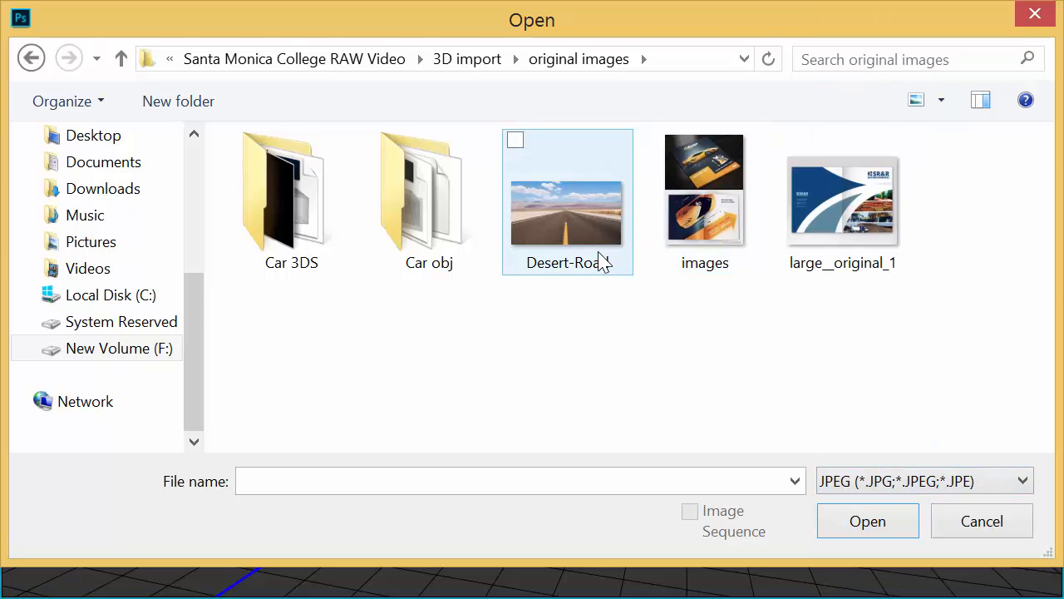
{"action": "double_click", "coordinate": [563, 242]}
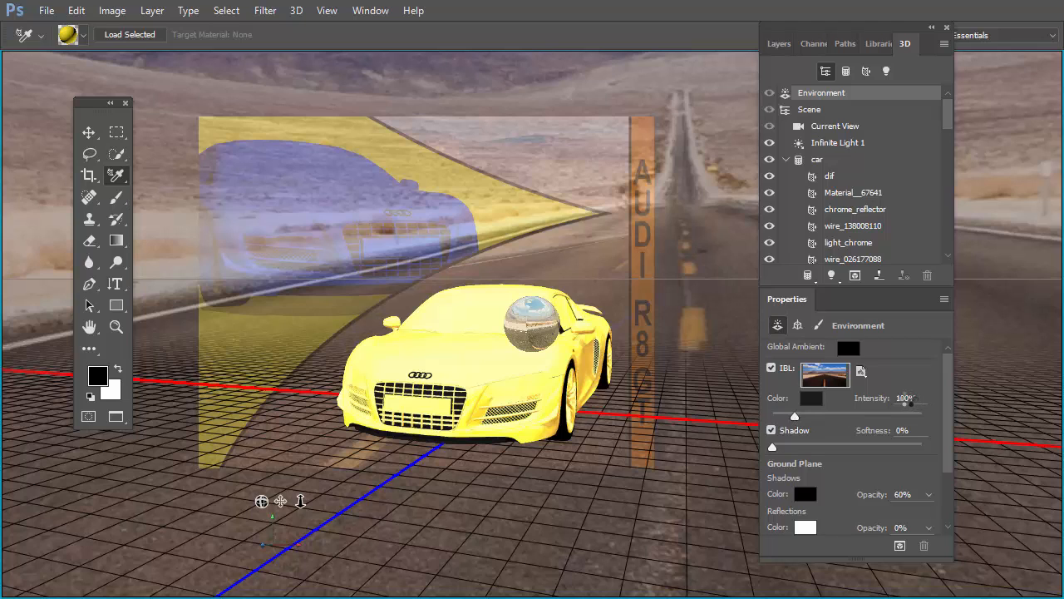
Step: Set the Environment's IBL intensity to 0% and, with the Move tool active, select the car mesh in the 3D scene
{"action": "left_click", "coordinate": [907, 399]}
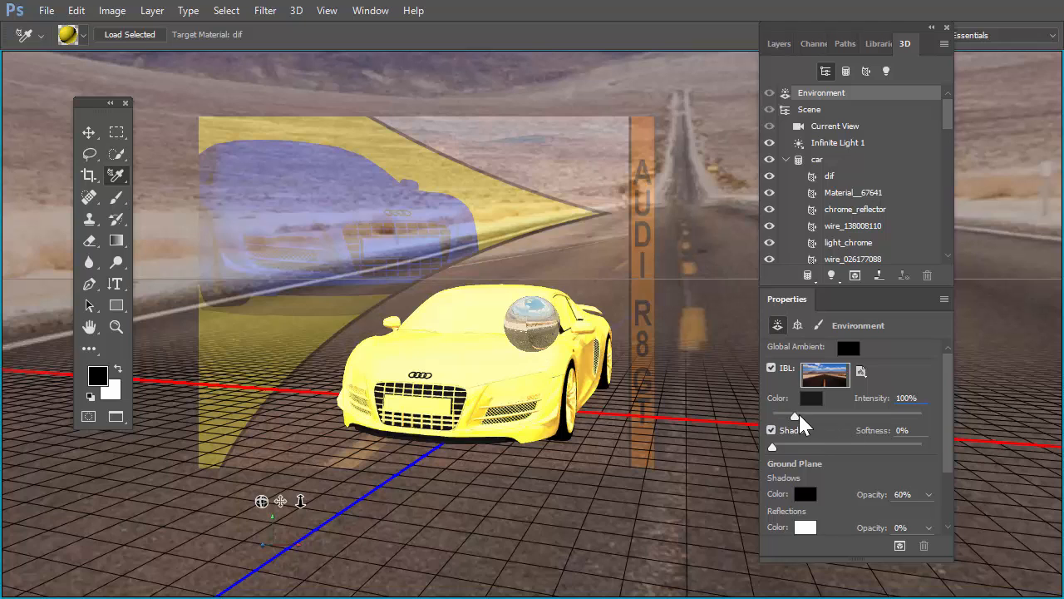
{"action": "left_click_drag", "start_coordinate": [795, 415], "coordinate": [665, 387]}
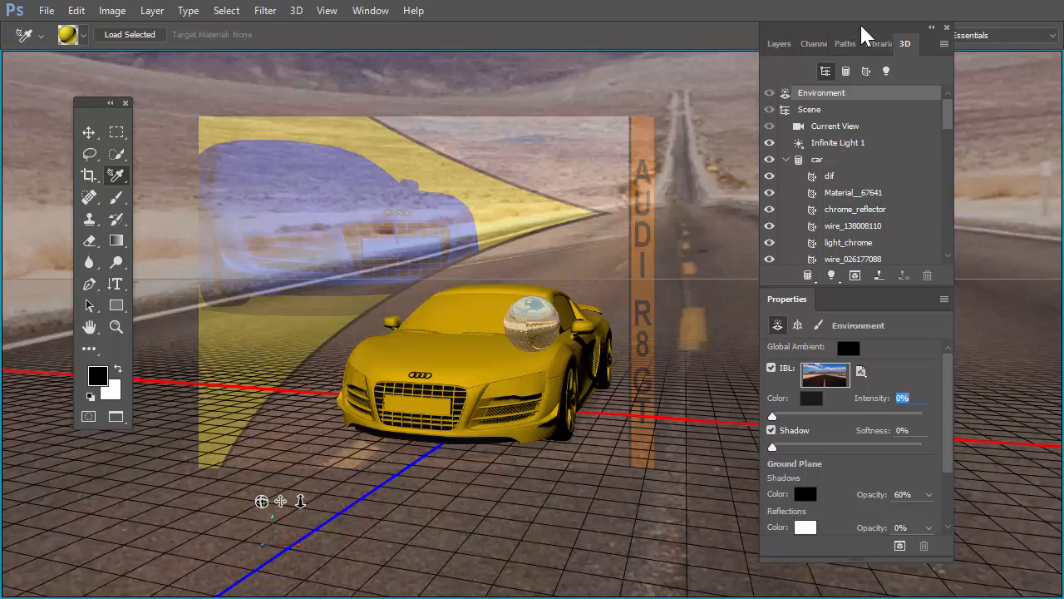
{"action": "left_click", "coordinate": [88, 132]}
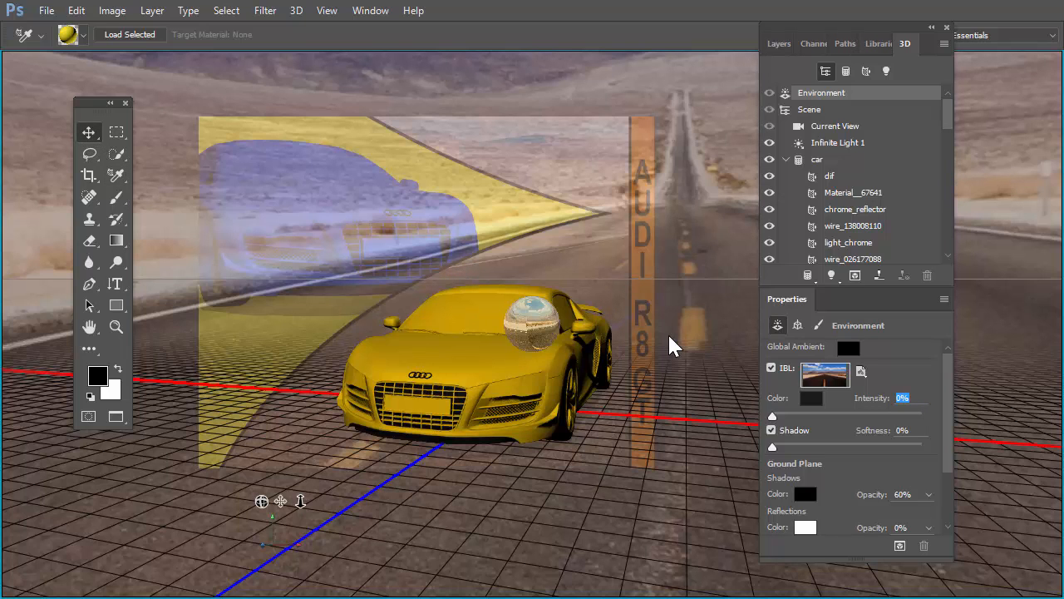
{"action": "left_click", "coordinate": [698, 333]}
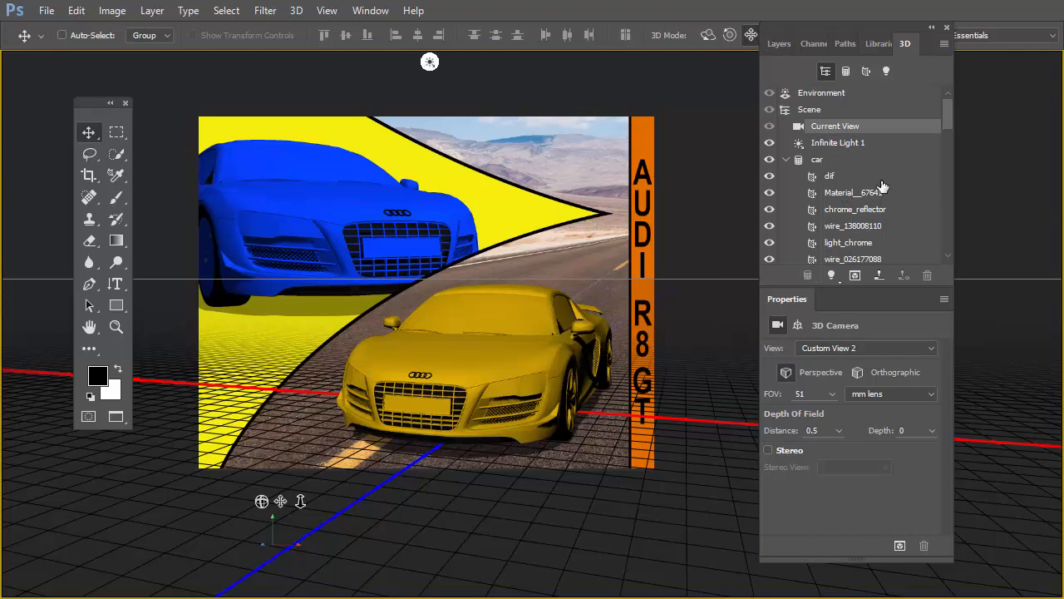
{"action": "left_click", "coordinate": [833, 161]}
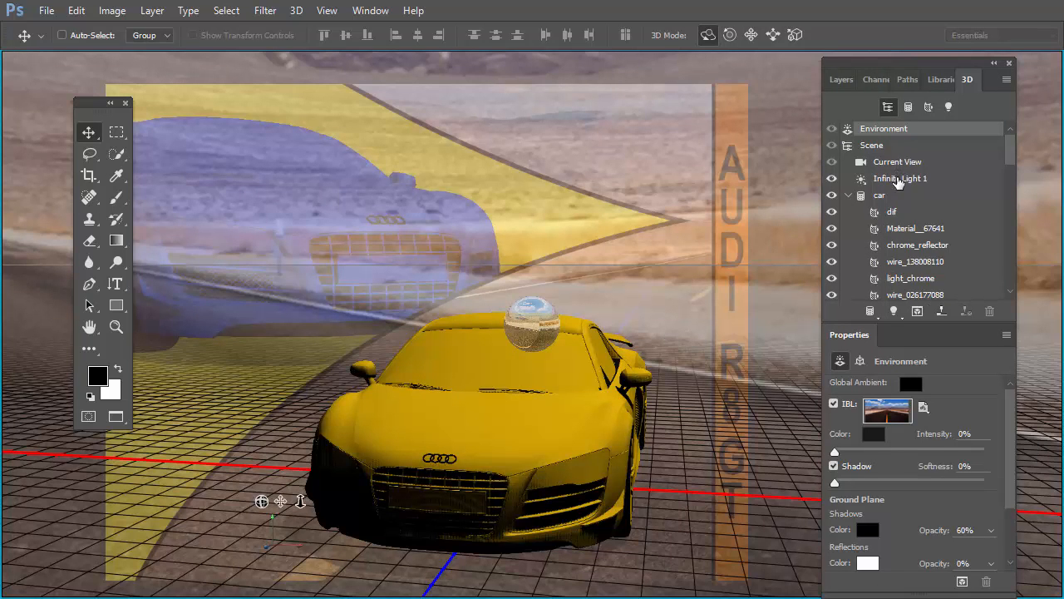
Step: Rotate Infinite Light 1 to shift the car's shadow on the road and set its shadow Softness to 30%
{"action": "left_click", "coordinate": [898, 180]}
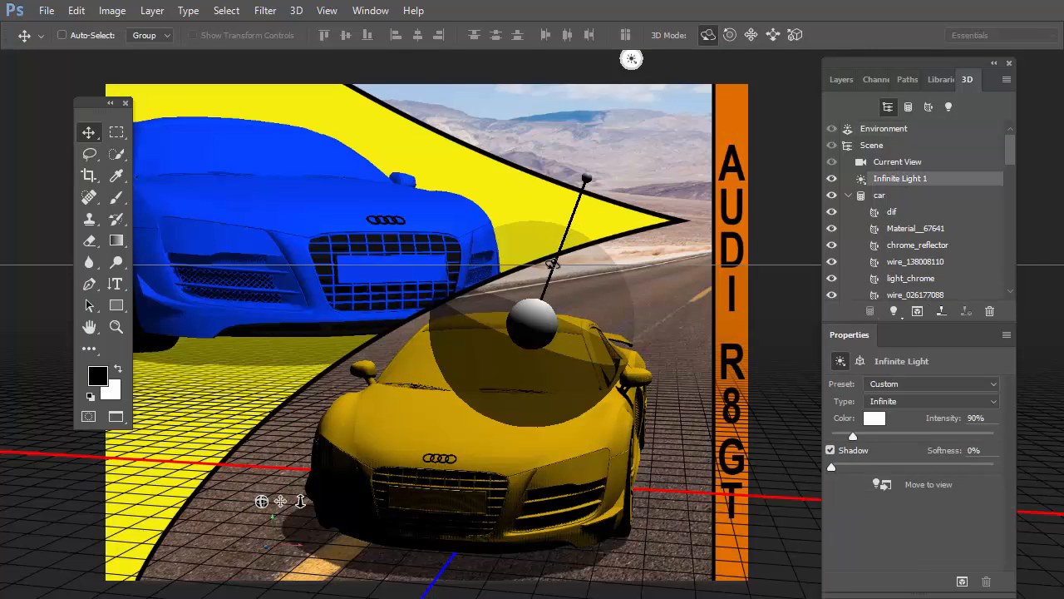
{"action": "left_click_drag", "start_coordinate": [552, 264], "coordinate": [620, 265]}
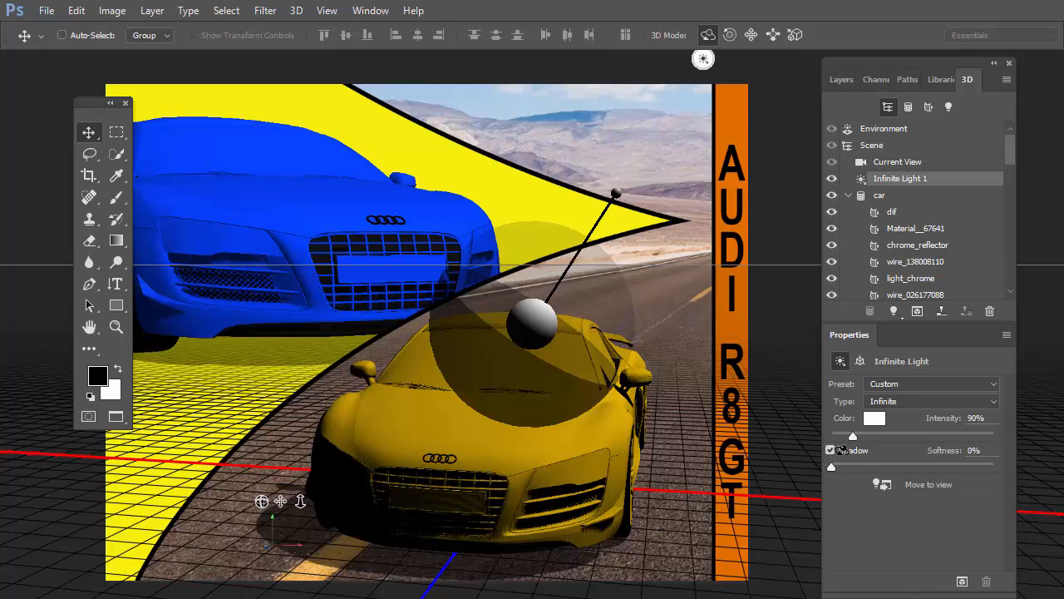
{"action": "left_click_drag", "start_coordinate": [832, 466], "coordinate": [833, 467]}
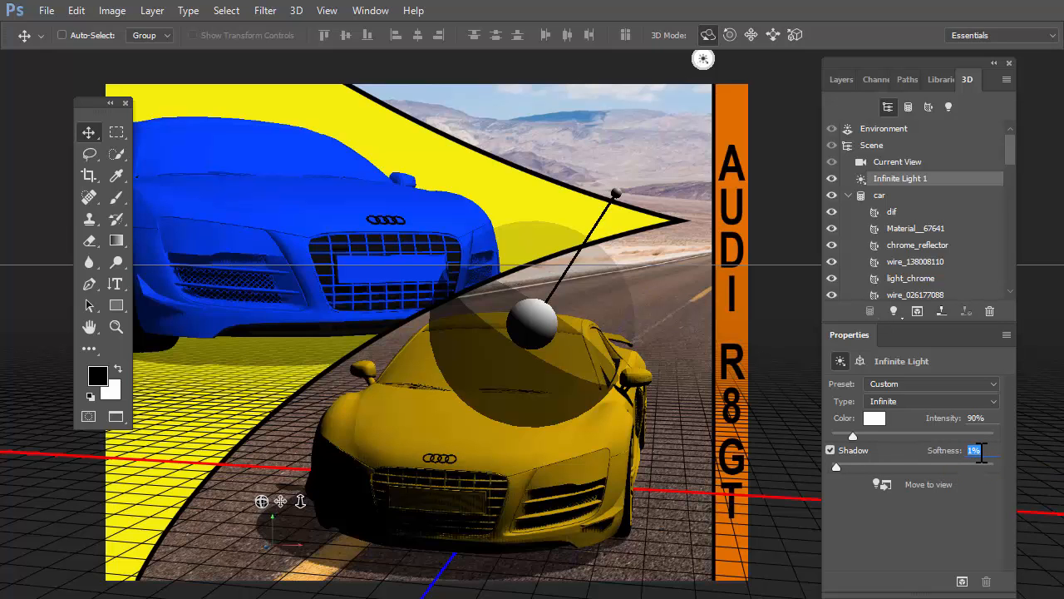
{"action": "type", "text": "30"}
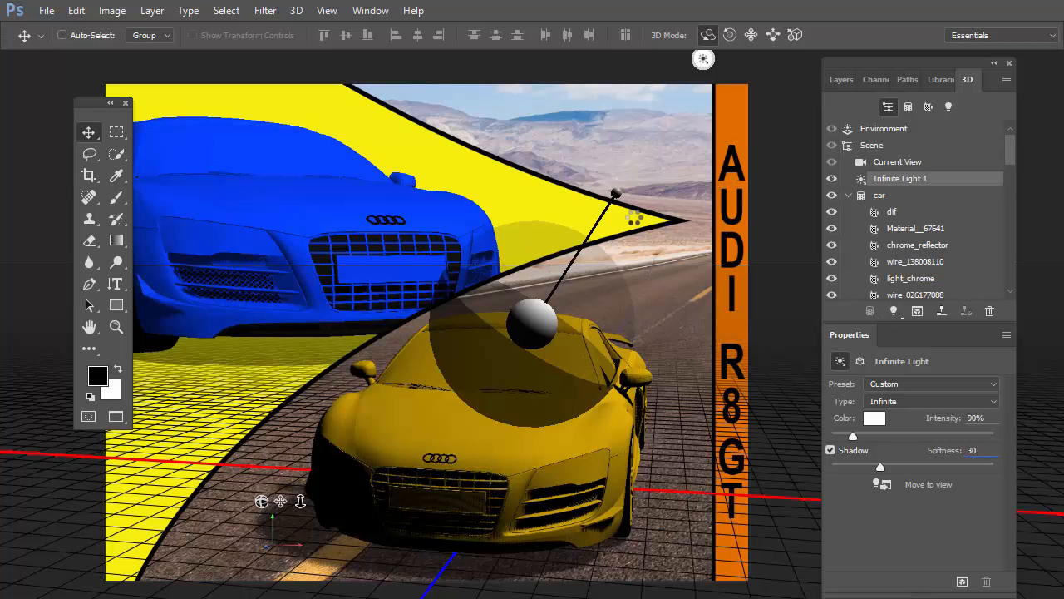
Step: Marquee-select the headlight half of the yellow car, from windshield to road, and render the 3D layer within that selection
{"action": "left_click", "coordinate": [116, 131]}
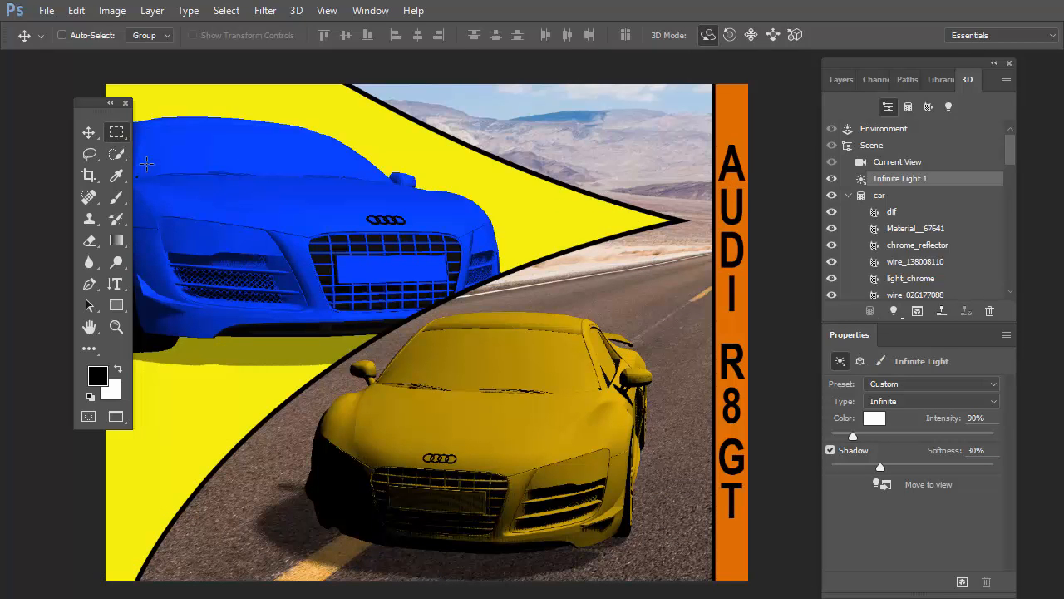
{"action": "left_click_drag", "start_coordinate": [325, 341], "coordinate": [643, 499]}
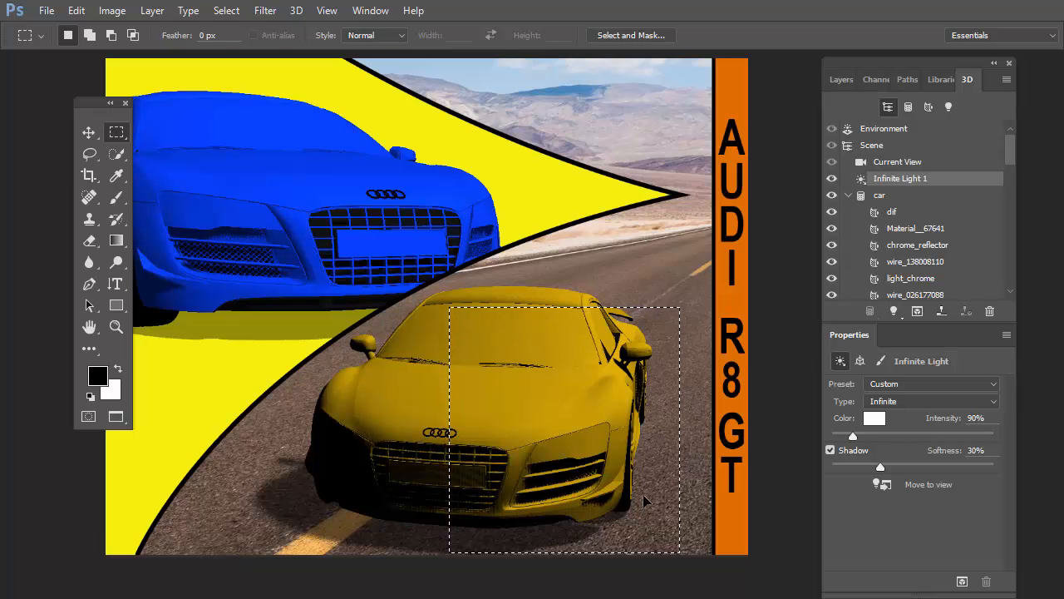
{"action": "key", "text": "ctrl+alt+shift+r"}
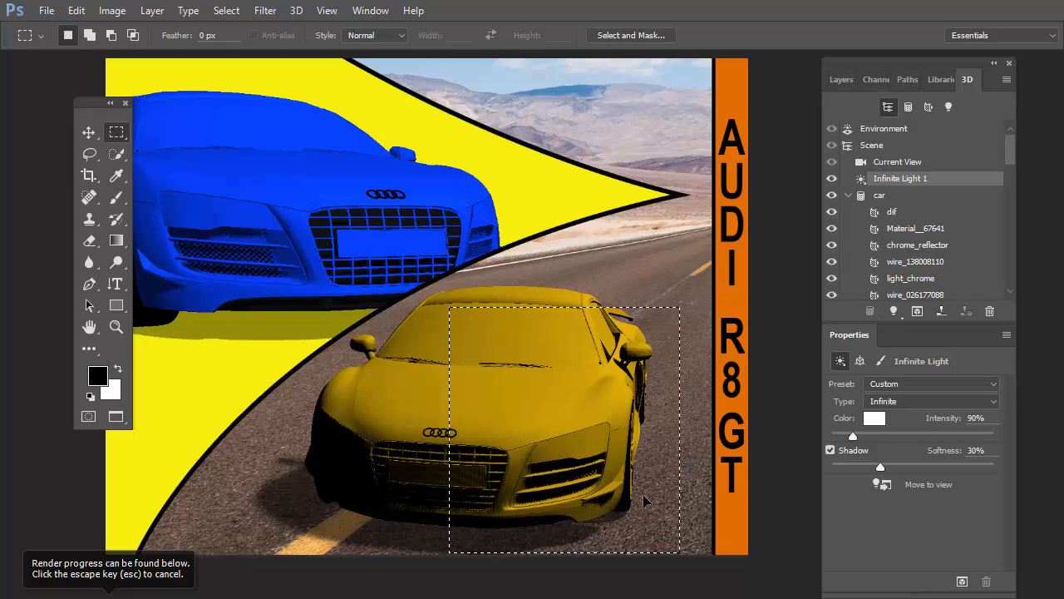